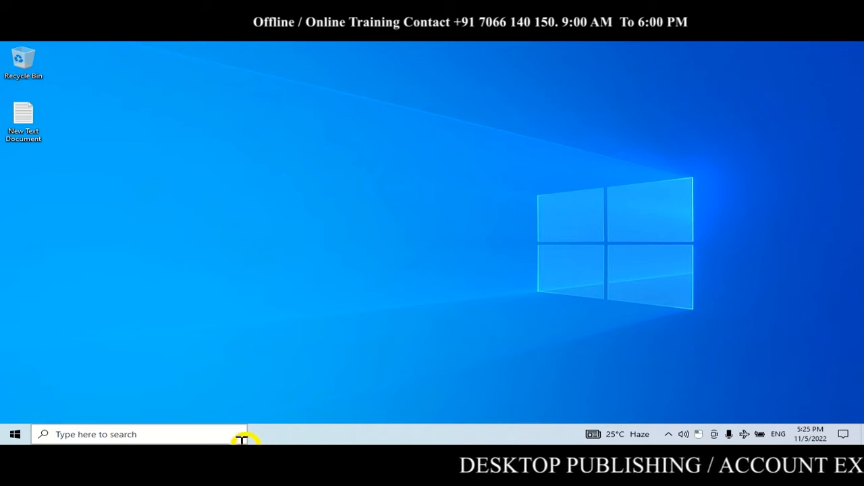
Launch WordPad by finding it in the Windows search, and close its window again
click(204, 436)
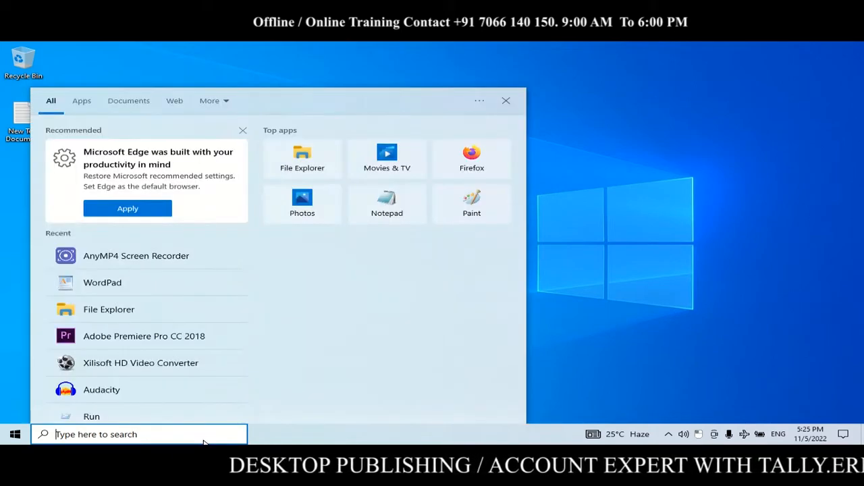
text(wordf)
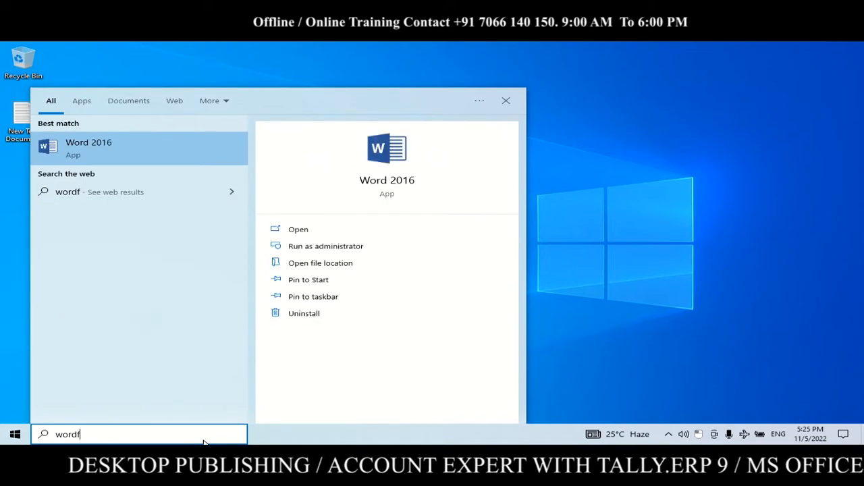
key(BackSpace)
text(pad)
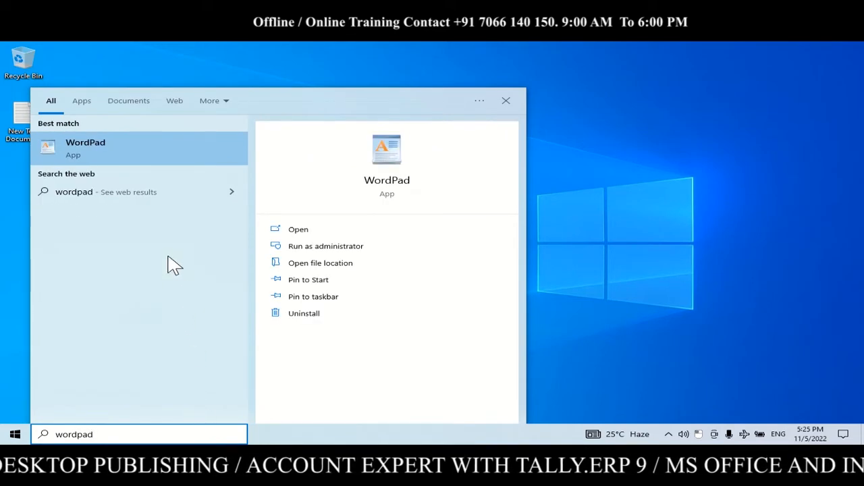
click(106, 151)
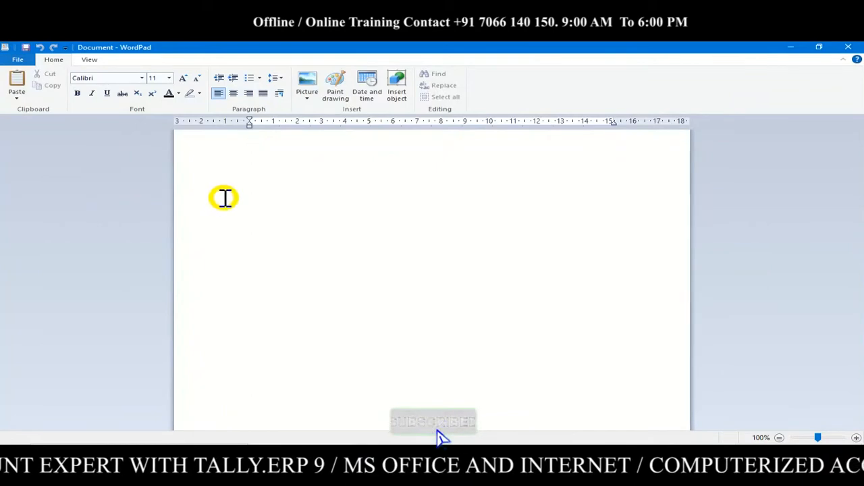
click(849, 49)
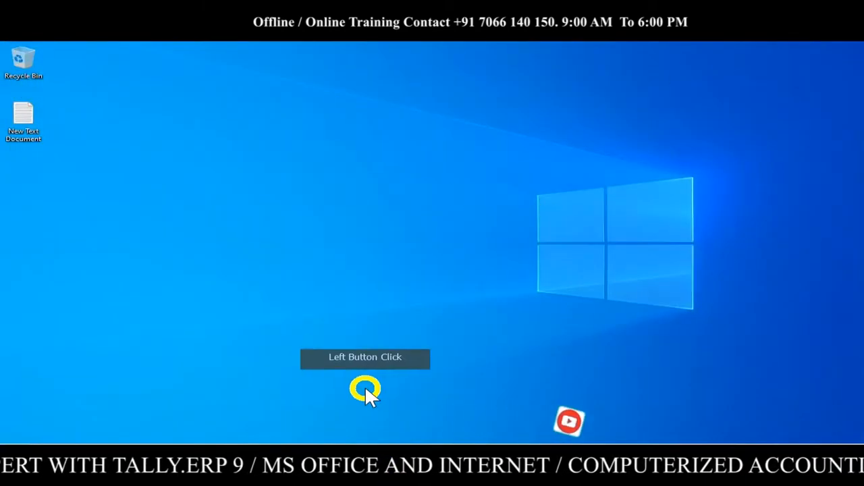
Launch WordPad through the Windows Run dialog with the command wordpad
click(178, 436)
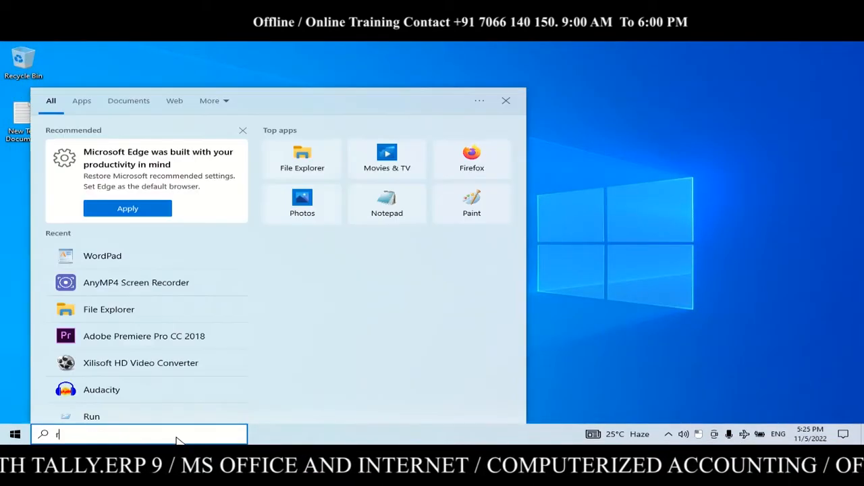
text(run)
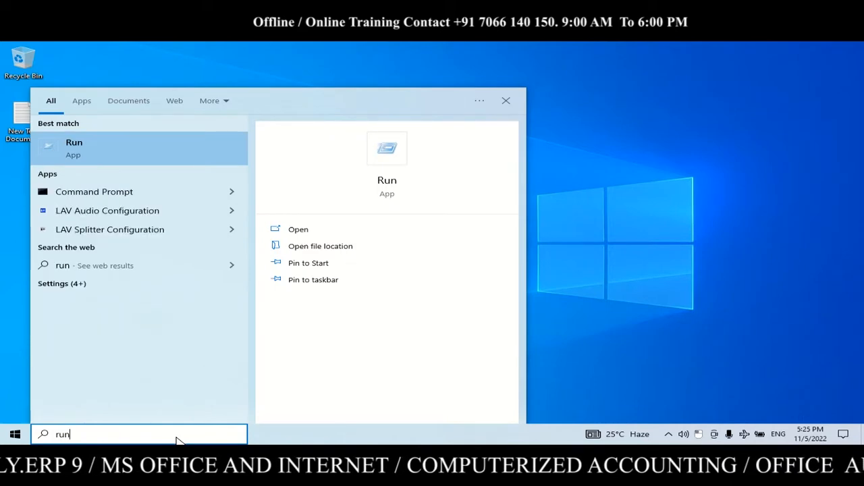
click(299, 231)
text(w)
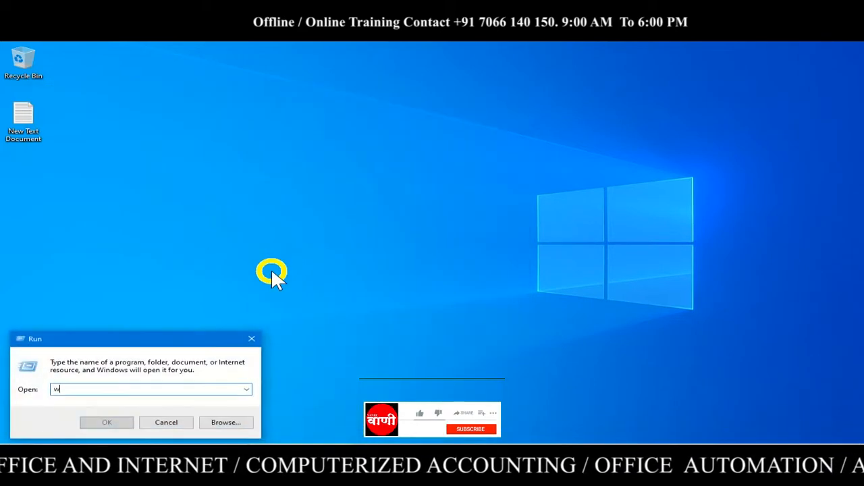
text(ordpad)
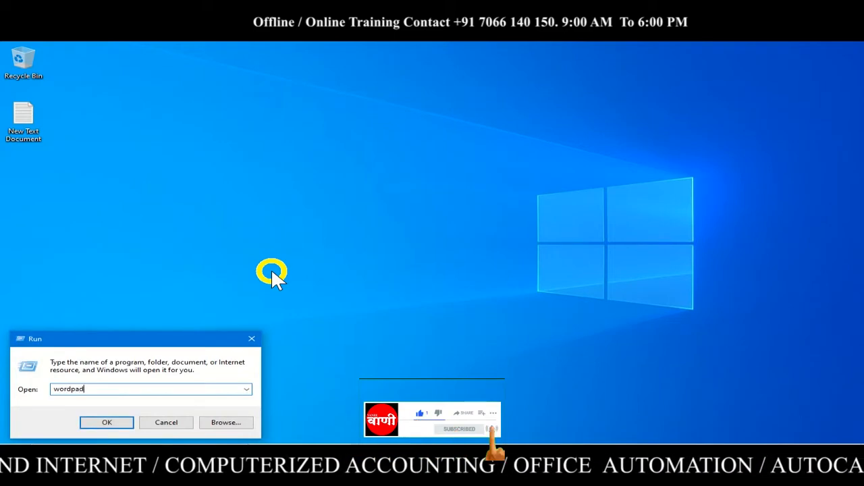
click(124, 422)
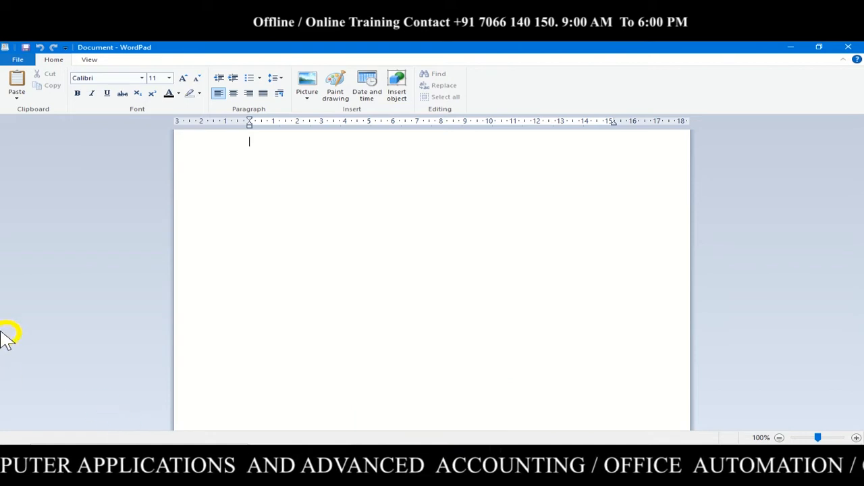
Set the paper size to Letter in the document's page setup
click(18, 60)
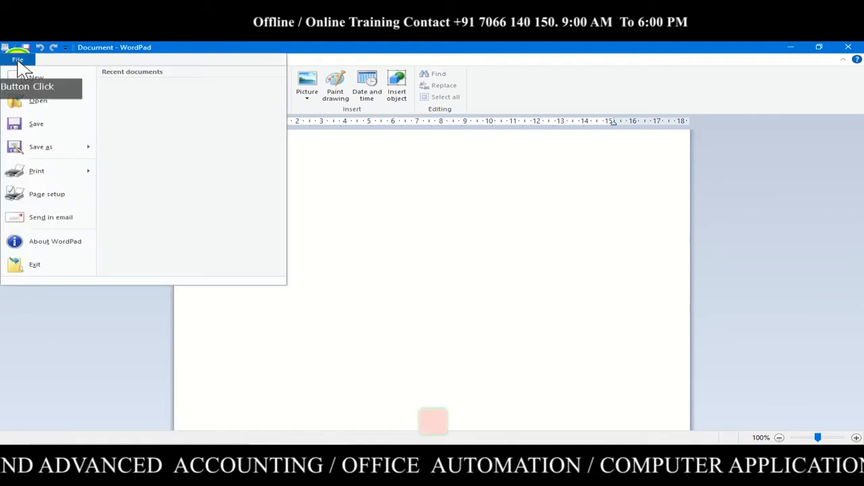
click(66, 195)
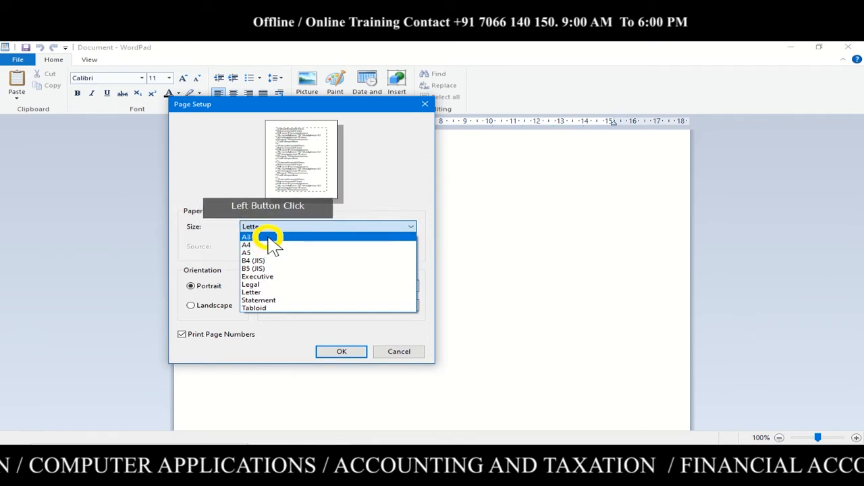
click(281, 293)
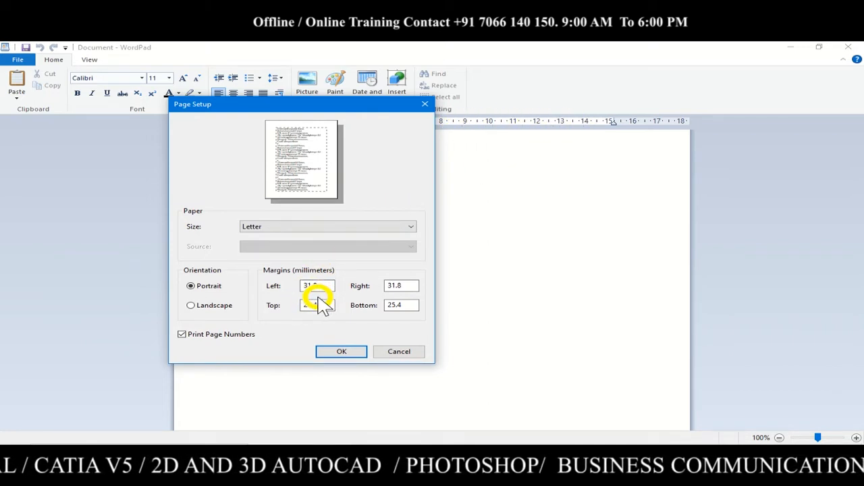
click(346, 353)
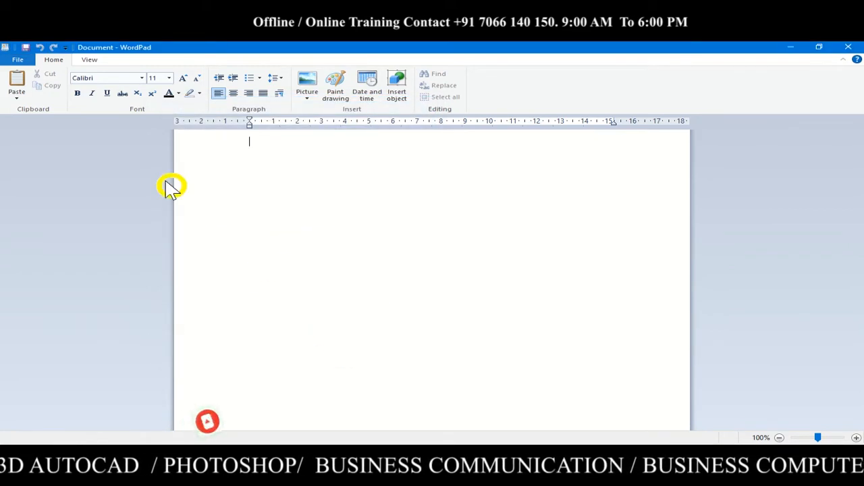
Hide and restore the ruler, and set the measurement units to Inches
click(91, 60)
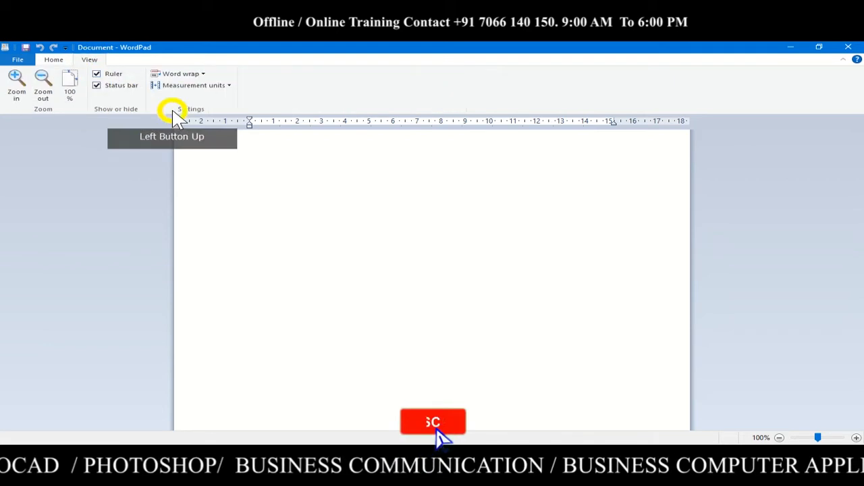
click(116, 76)
click(116, 76)
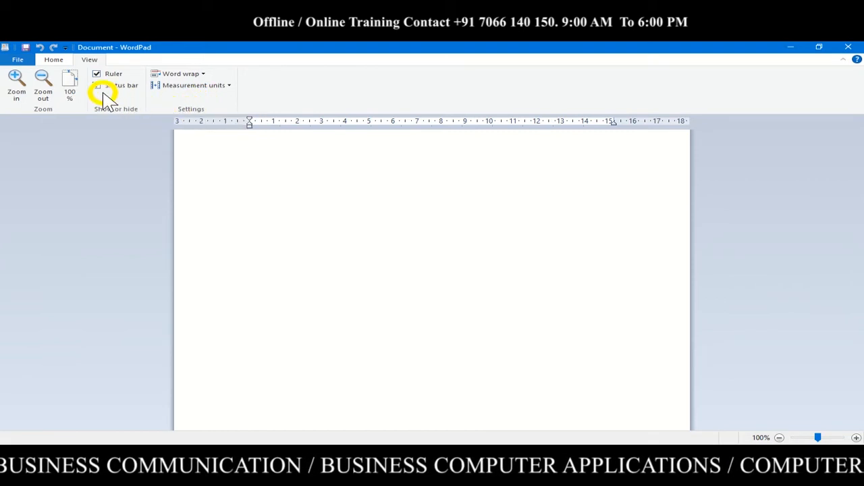
click(181, 86)
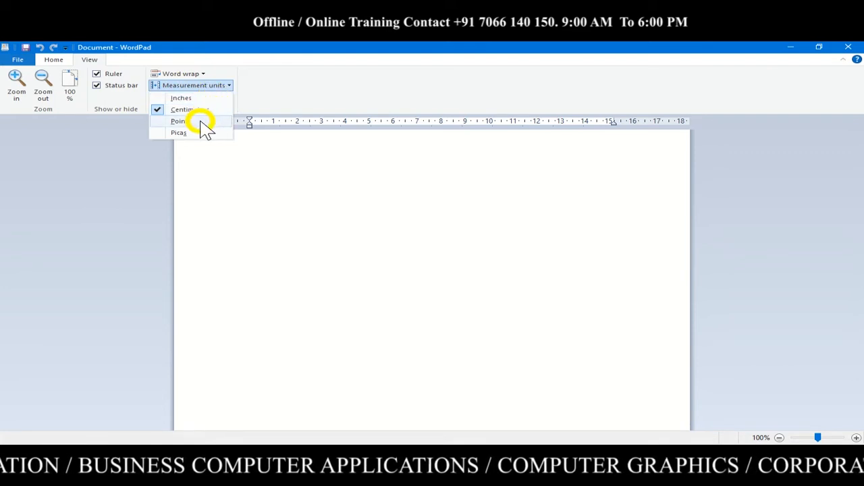
click(192, 100)
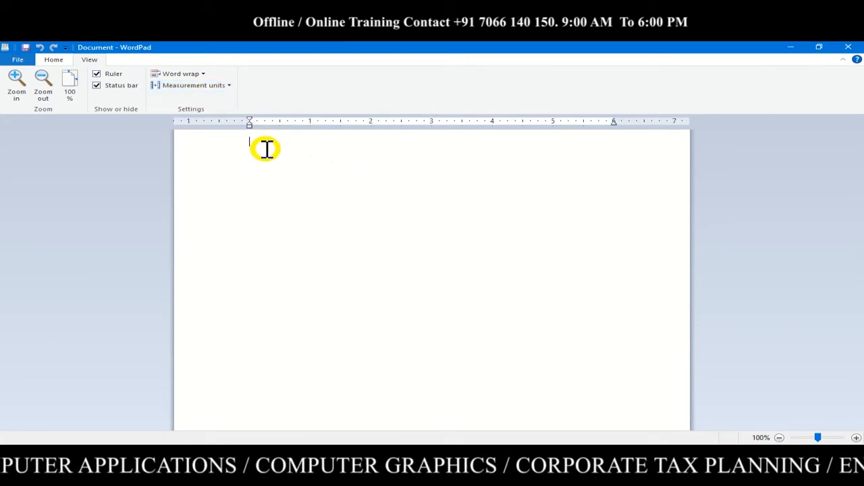
Review the page margins in inches in the page setup and confirm the dialog
click(19, 61)
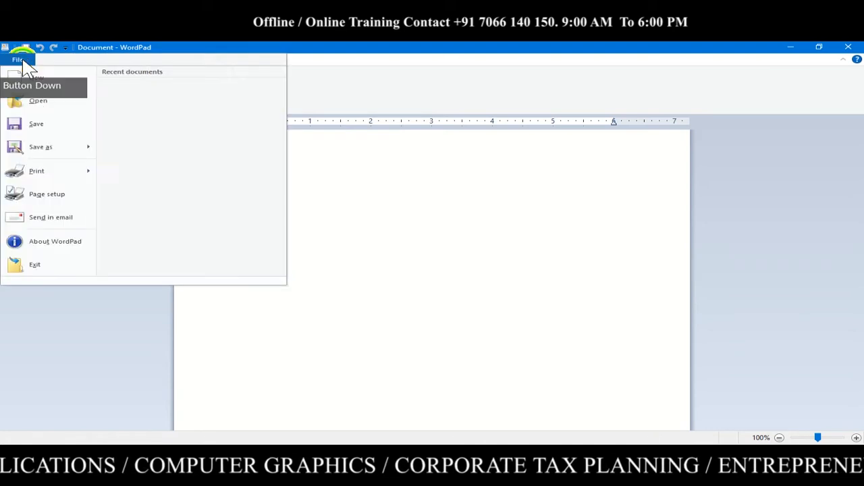
click(55, 201)
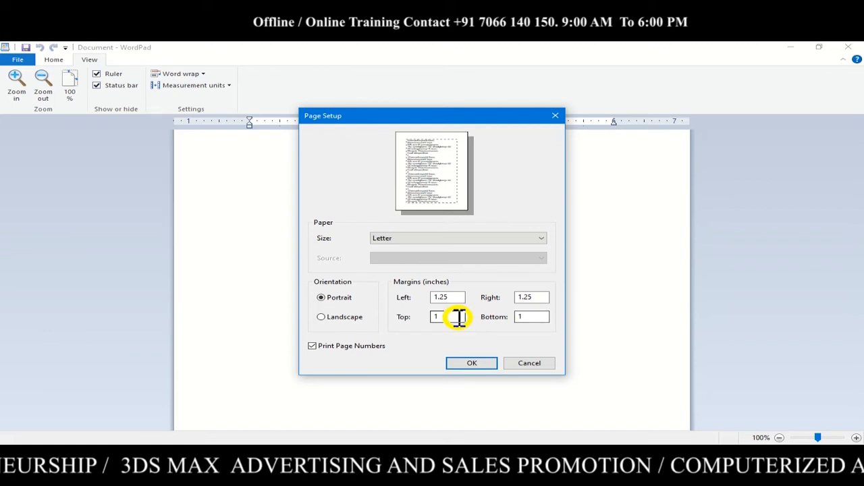
click(472, 364)
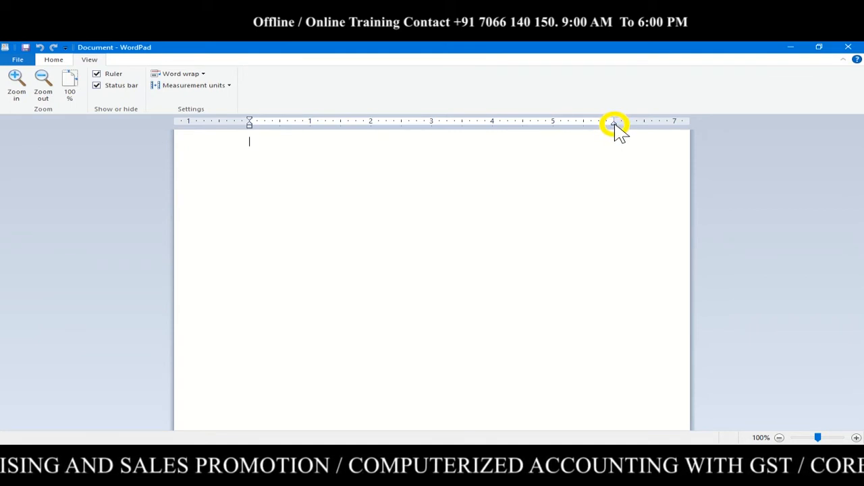
drag(257, 144, 571, 143)
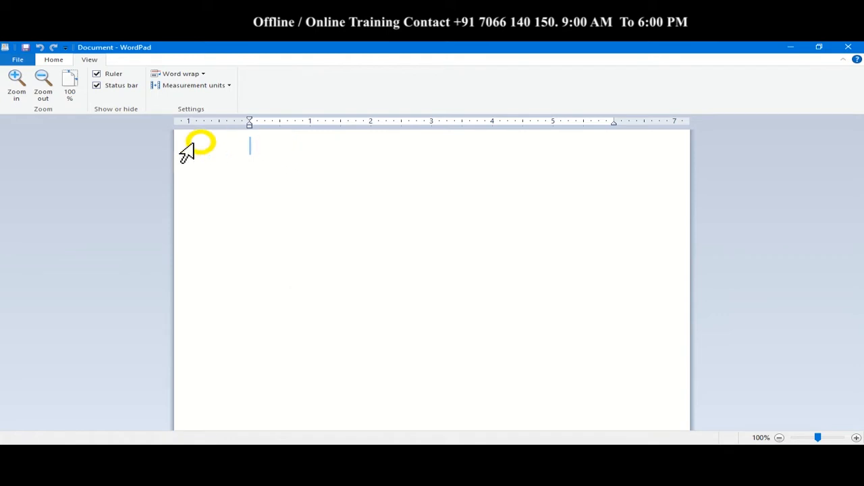
click(69, 84)
click(55, 60)
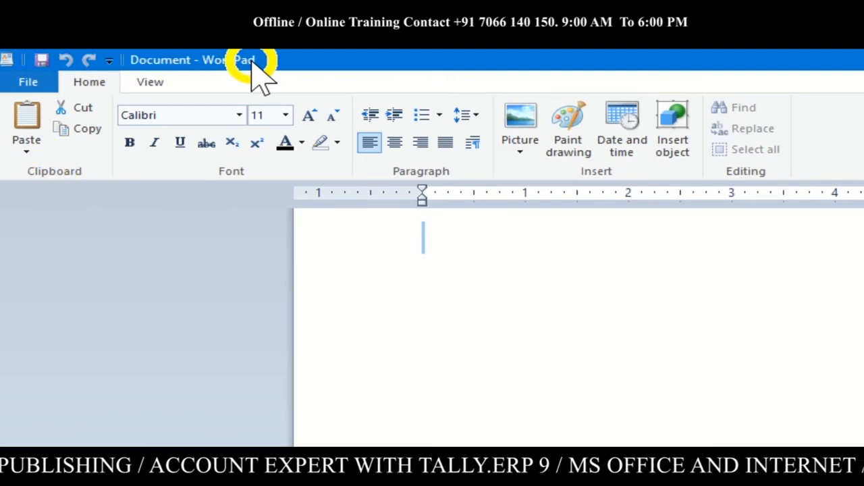
click(25, 83)
click(94, 83)
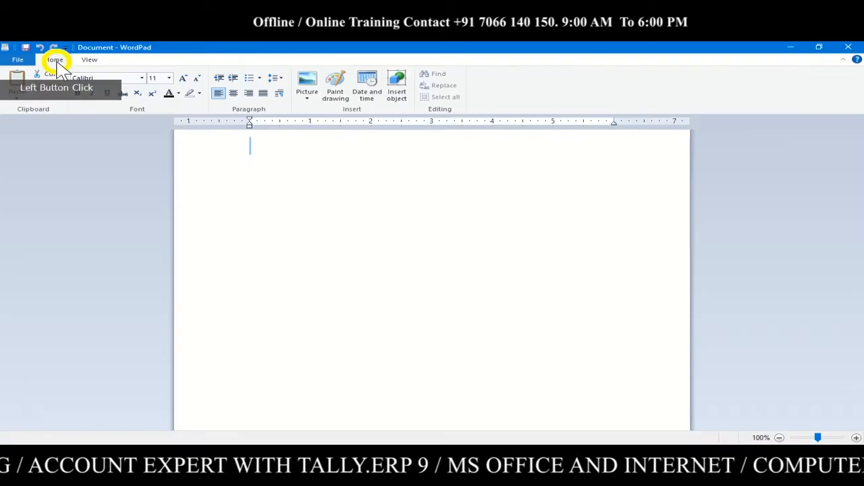
click(92, 59)
click(18, 59)
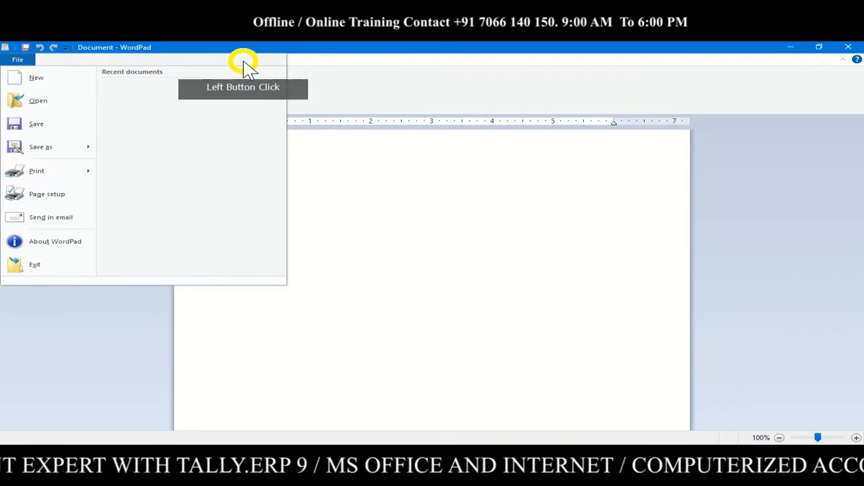
click(312, 62)
click(55, 60)
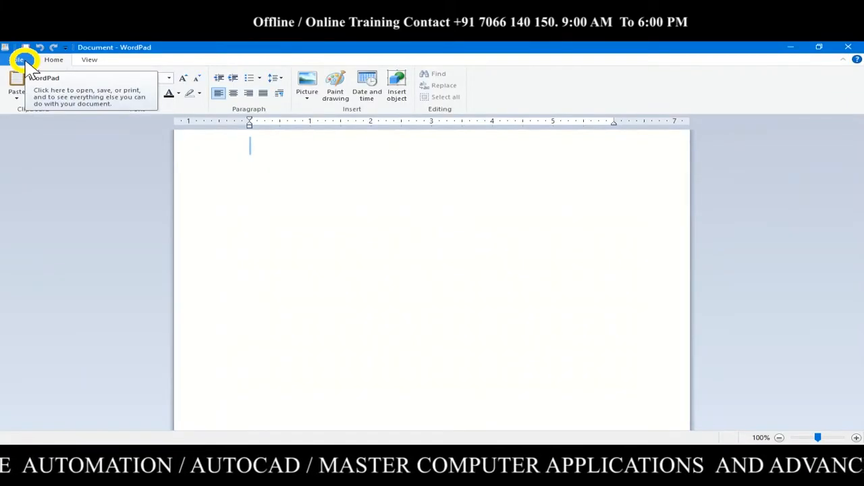
Look at the New command among the file commands and create a new blank document
click(24, 60)
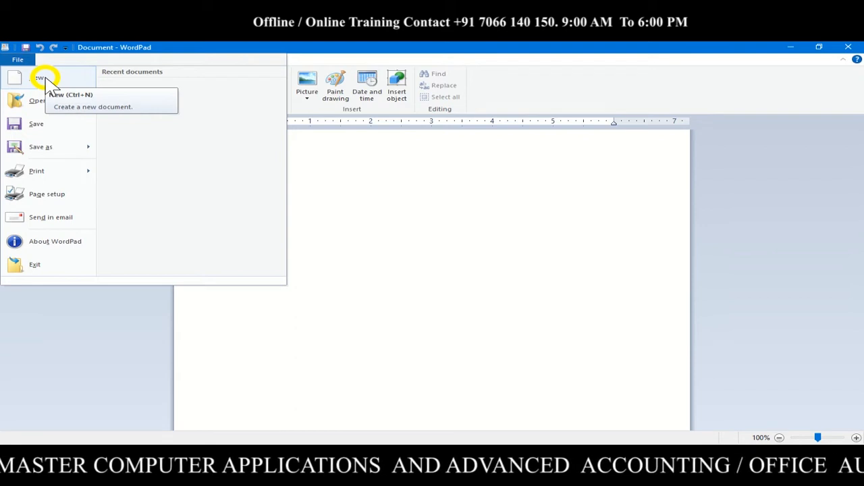
click(365, 245)
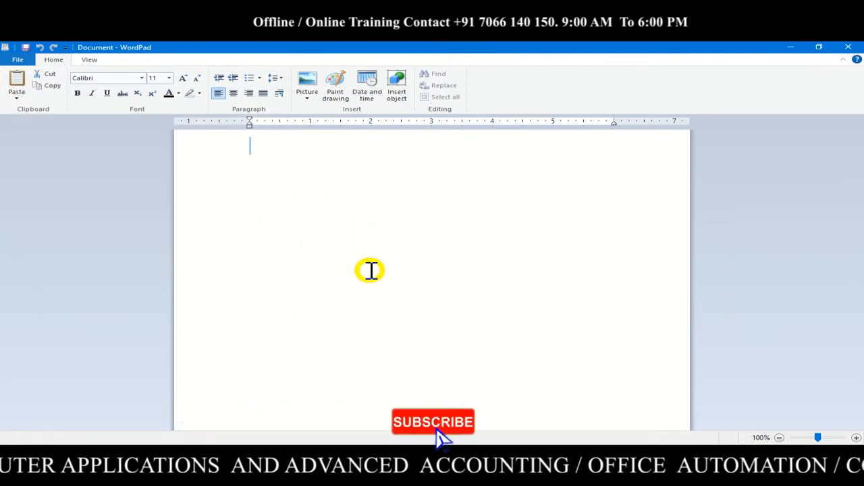
key(ctrl+n)
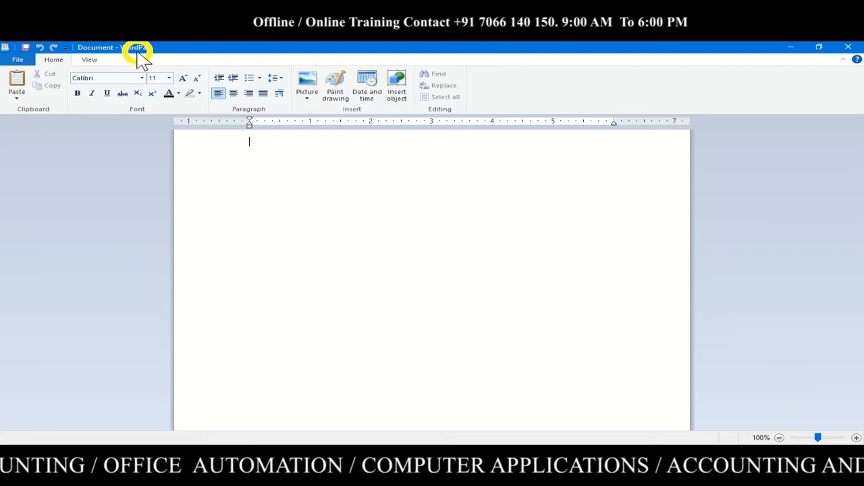
Save the blank document to the Desktop in Rich Text Format with the file name letter
click(21, 60)
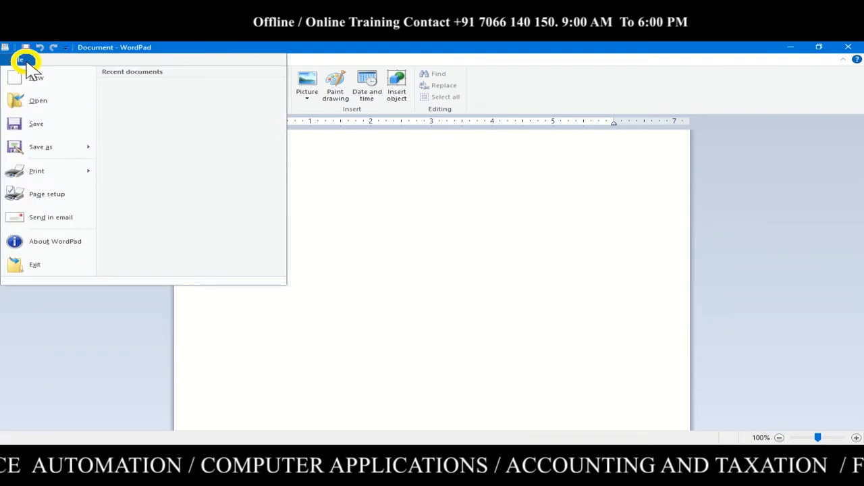
click(42, 128)
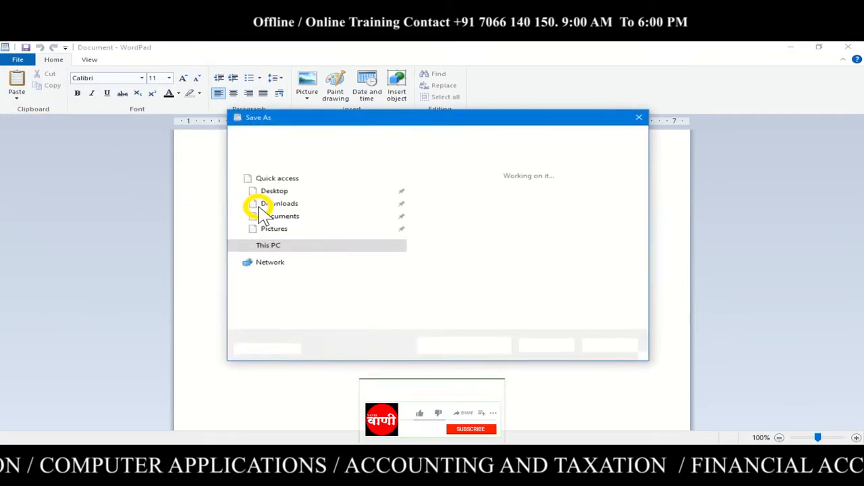
click(284, 201)
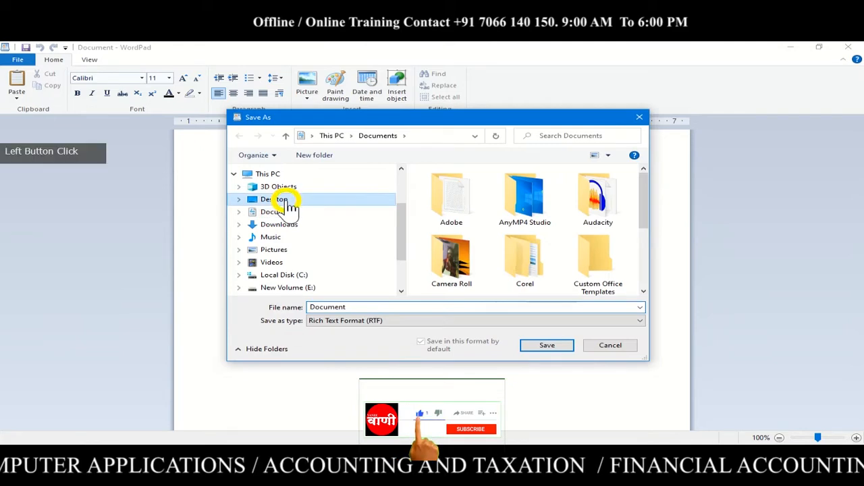
click(387, 310)
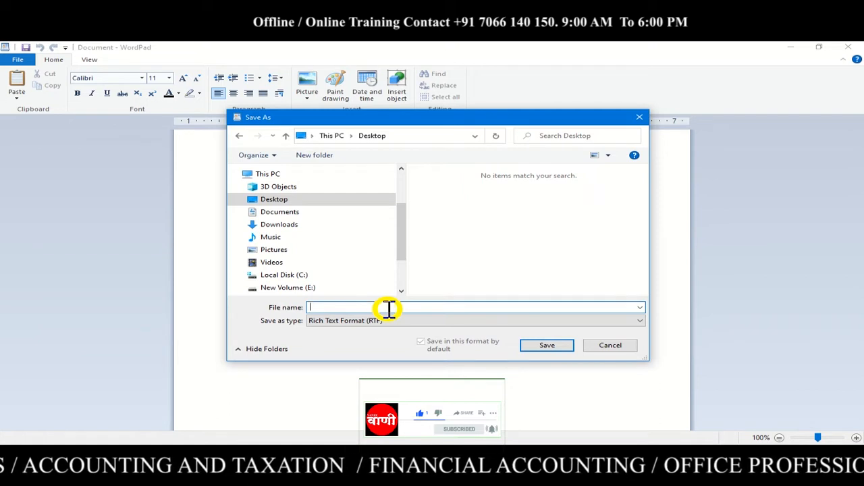
click(551, 346)
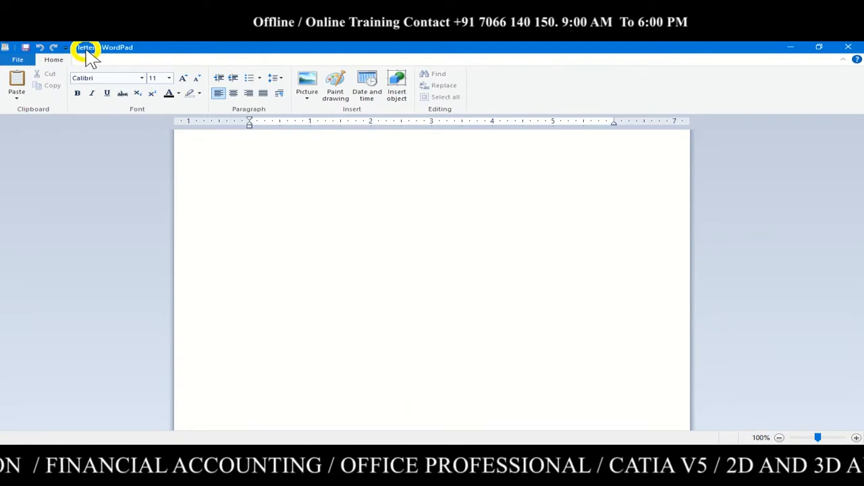
Exit WordPad and open the saved letter file from the desktop
click(17, 59)
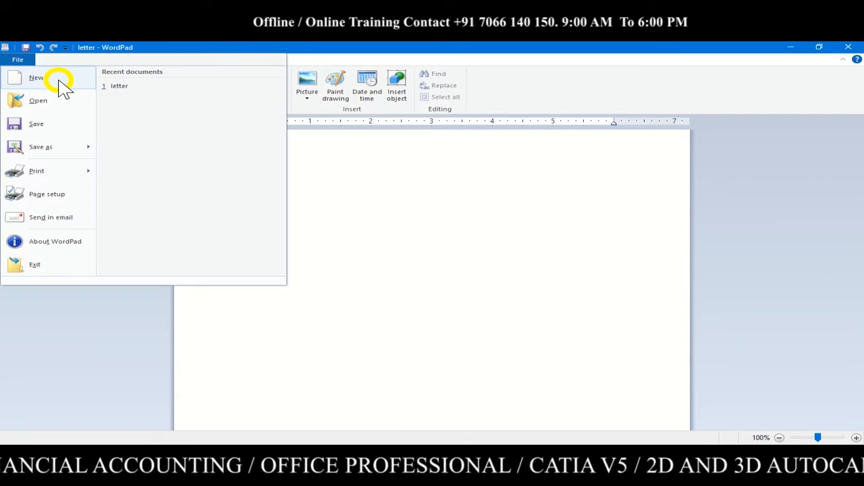
click(42, 269)
click(55, 167)
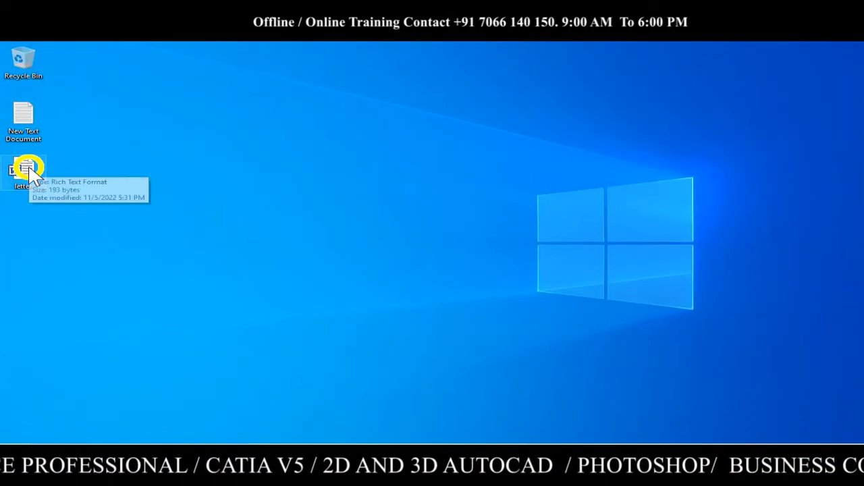
double_click(27, 169)
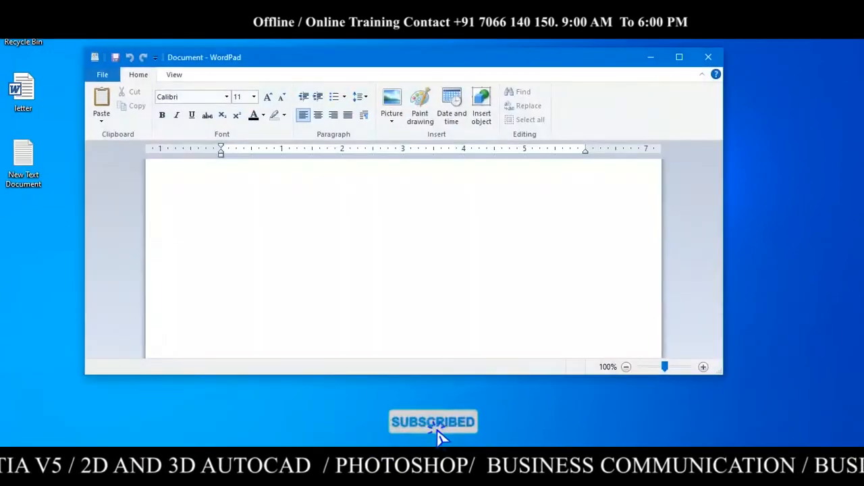
Maximize the blank document's window, paste the copied leave application letter into it, and look through the text
click(685, 58)
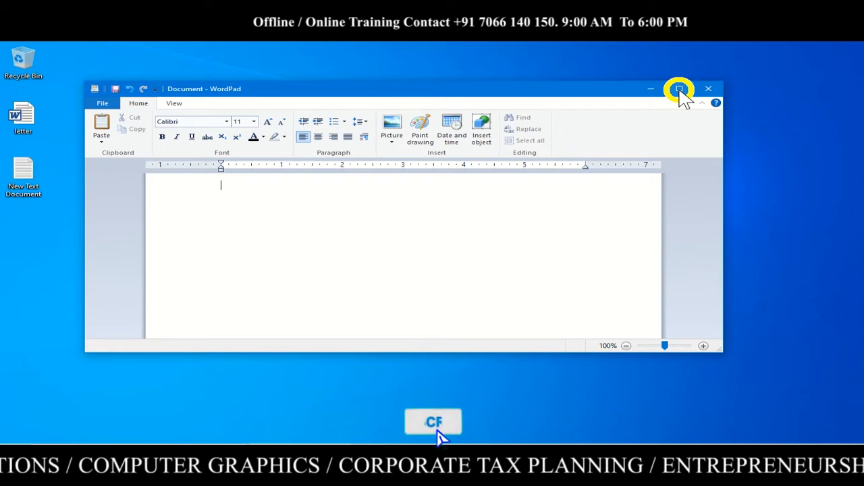
click(680, 90)
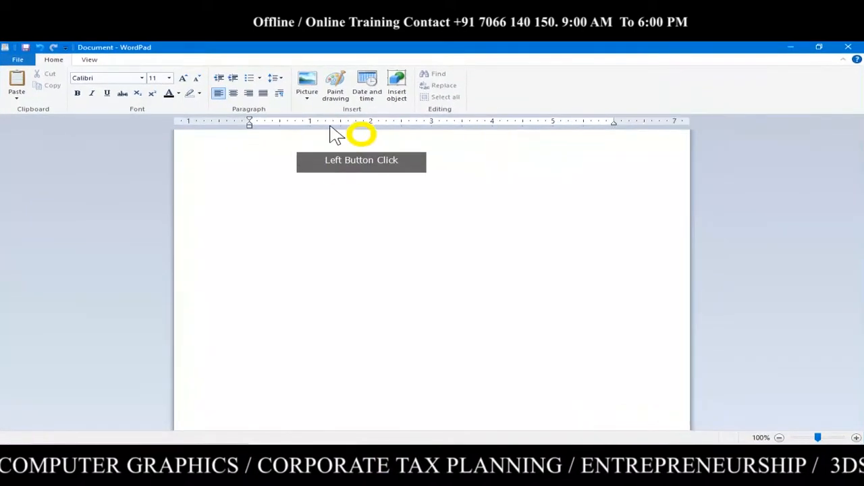
click(19, 80)
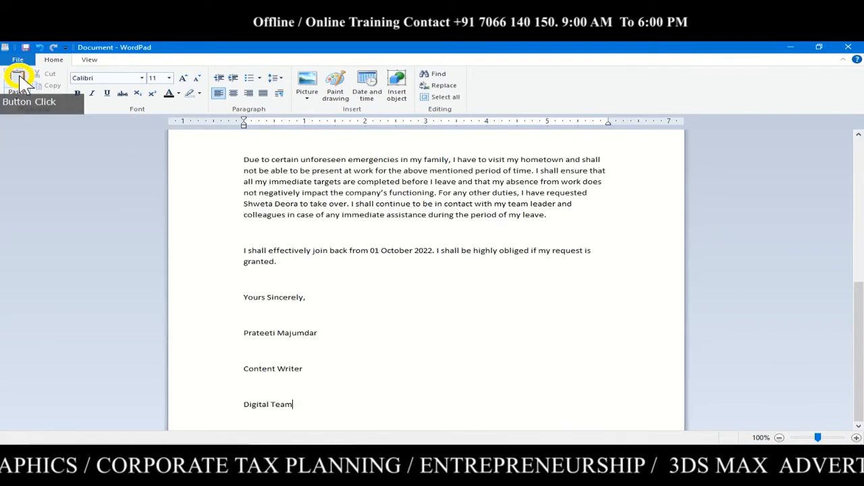
scroll(390, 309, up, 10)
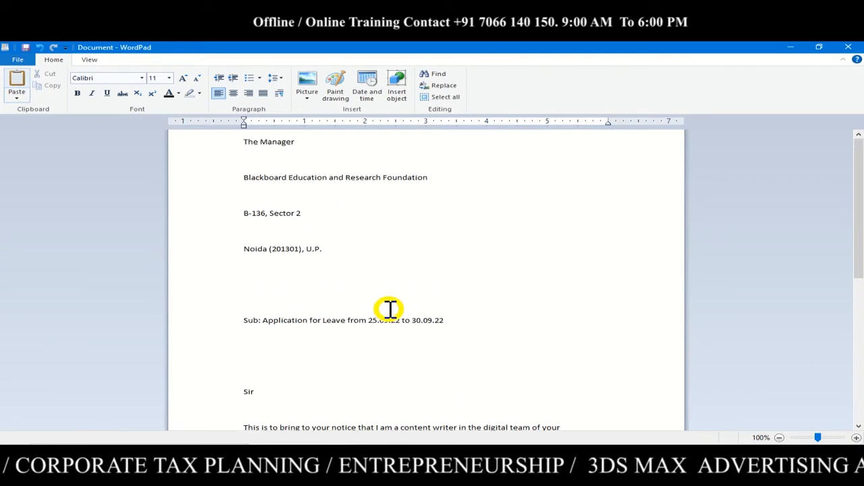
scroll(389, 309, down, 10)
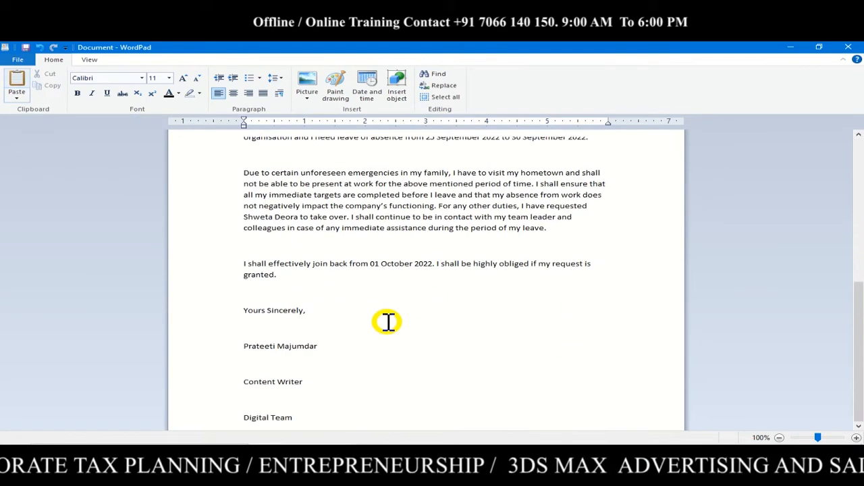
scroll(387, 322, up, 10)
scroll(231, 241, down, 10)
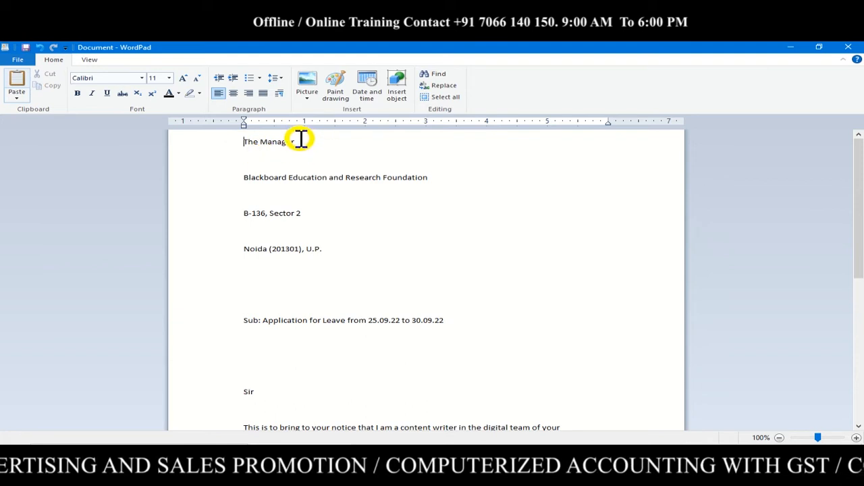
Remove the blank lines between the recipient lines at the start of the letter, keeping each on its own line
click(434, 232)
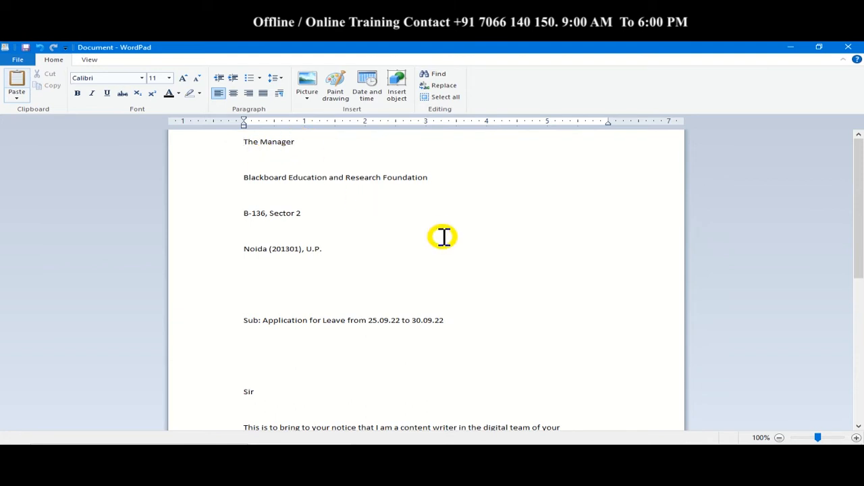
key(Delete)
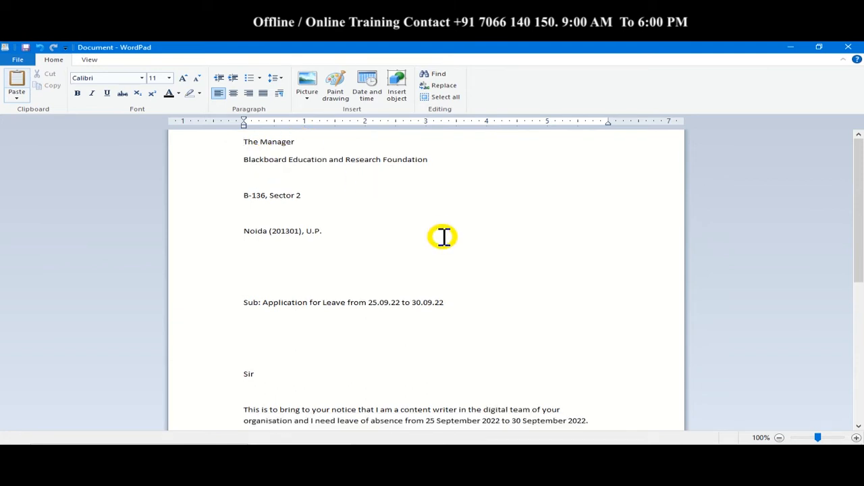
key(Delete)
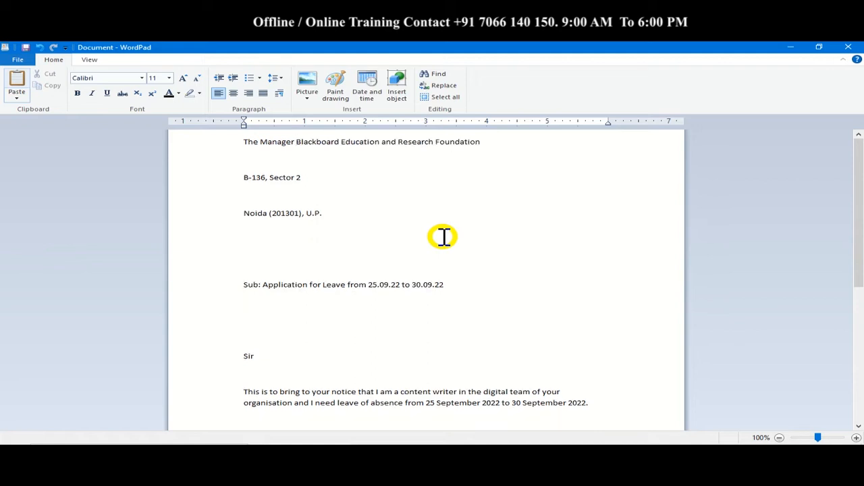
key(Return)
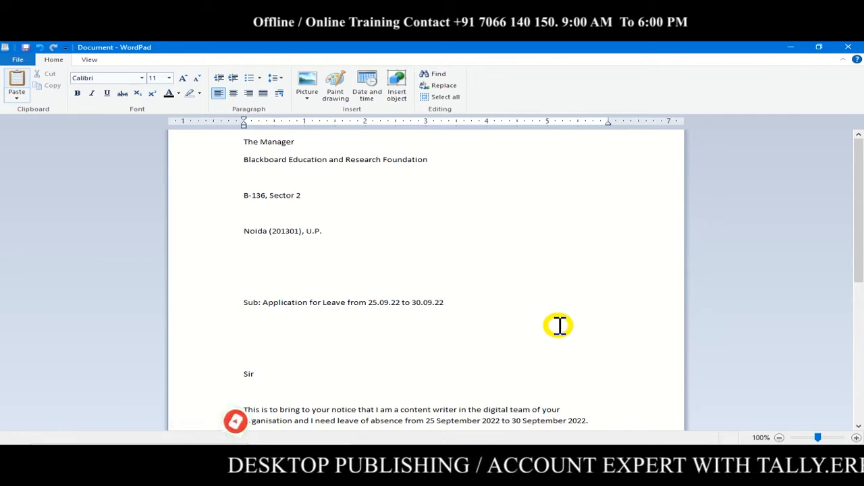
key(Delete)
key(Down)
key(Delete)
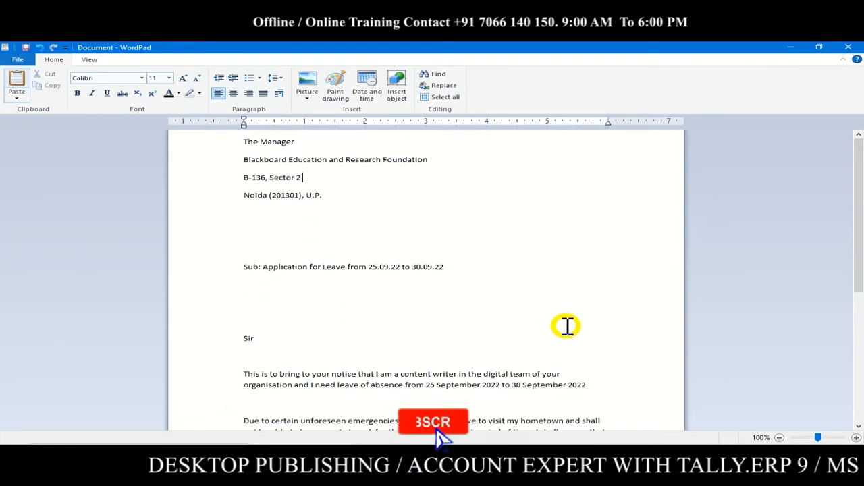
Delete the blank lines around the subject line and around the salutation Sir
key(End)
key(Delete)
key(Delete)
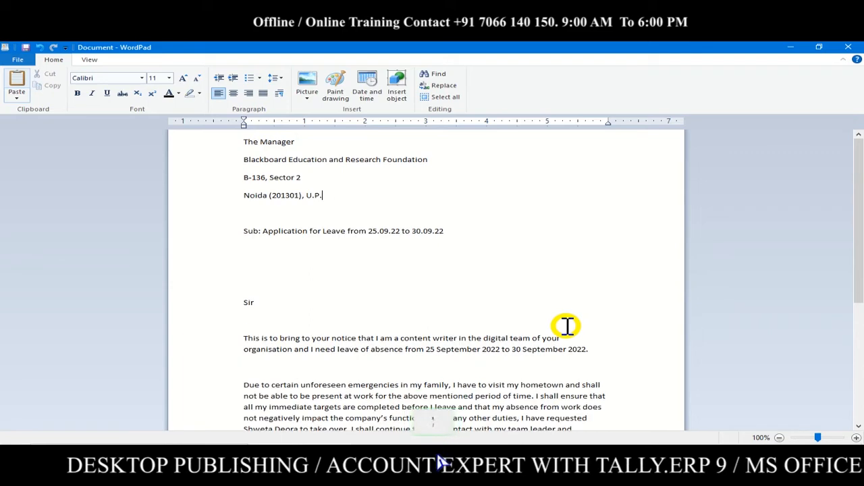
key(Delete)
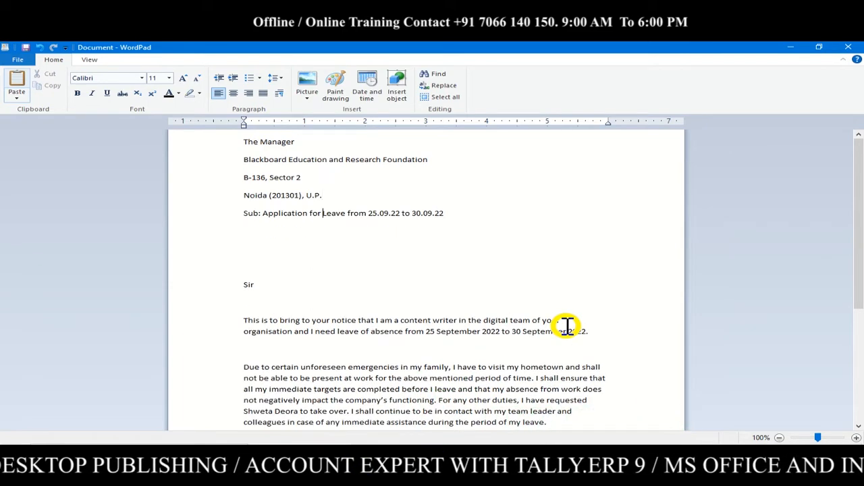
key(Delete)
key(Delete)
key(Delete)
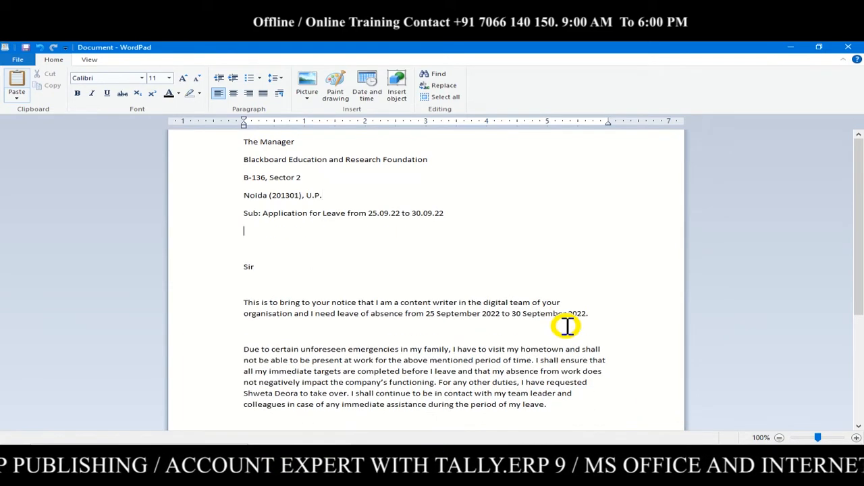
key(Delete)
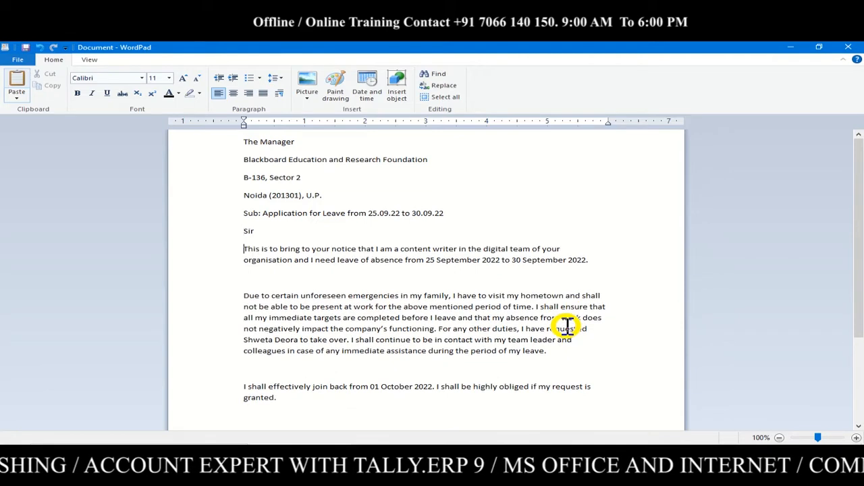
Merge the two body paragraphs into one and remove the blank line before the paragraph starting "I shall effectively join back"
key(Down)
key(Down)
key(Delete)
key(BackSpace)
key(Down)
key(Down)
key(Down)
key(Down)
key(Down)
key(Down)
key(Down)
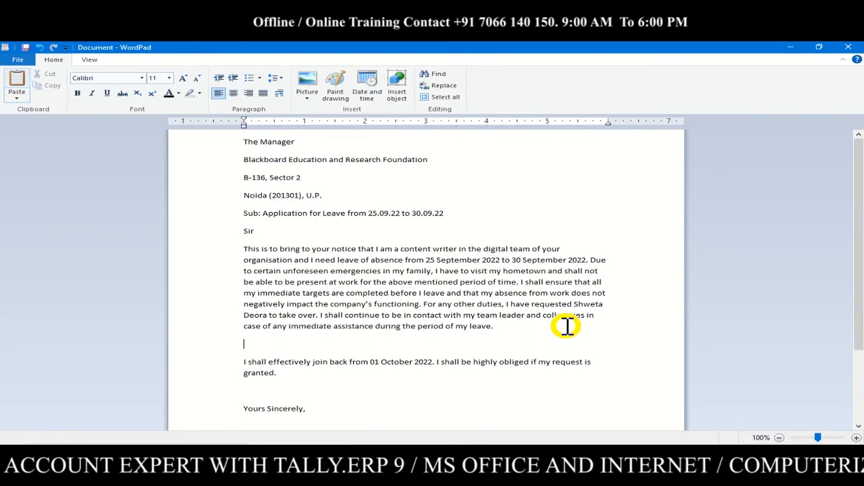
key(Delete)
Delete the sender's name and the blank lines between Yours Sincerely and Content Writer
key(Down)
key(Down)
key(Down)
key(Down)
key(Delete)
key(Delete)
key(Delete)
key(Delete)
key(Delete)
key(Down)
key(Down)
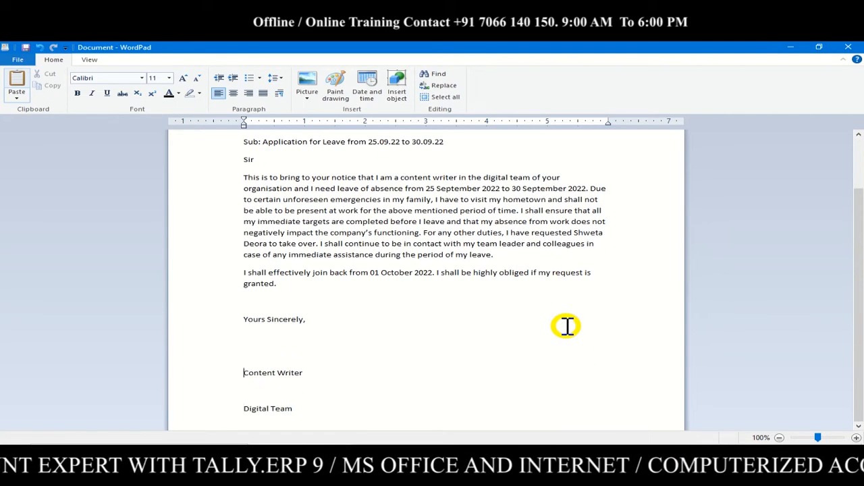
key(BackSpace)
key(BackSpace)
key(Down)
scroll(407, 229, up, 2)
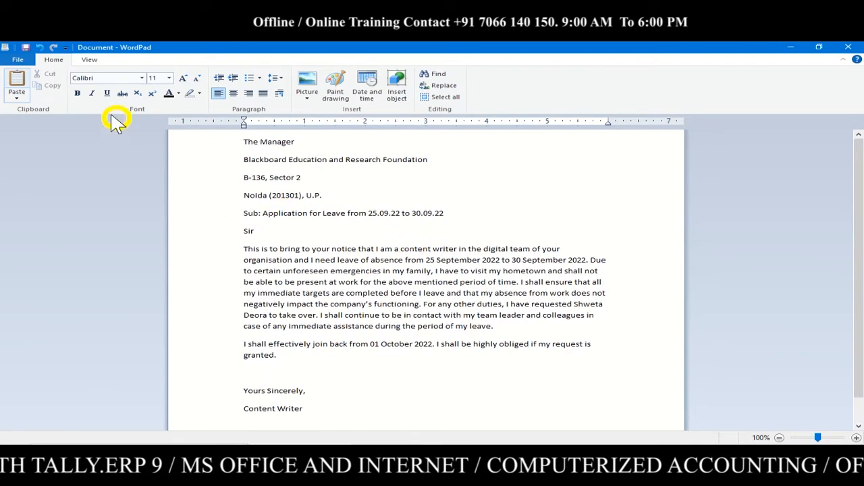
Save the letter in the Documents folder as Document in Rich Text Format, replacing the existing file
click(26, 48)
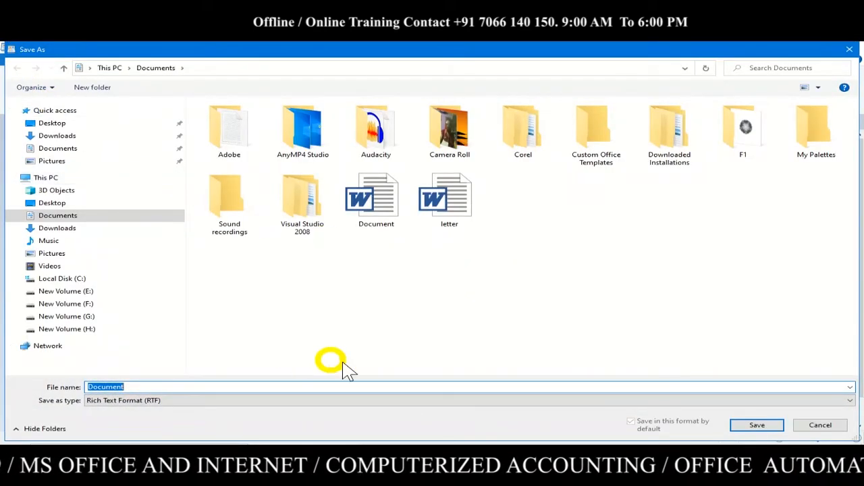
click(742, 424)
click(471, 250)
click(407, 233)
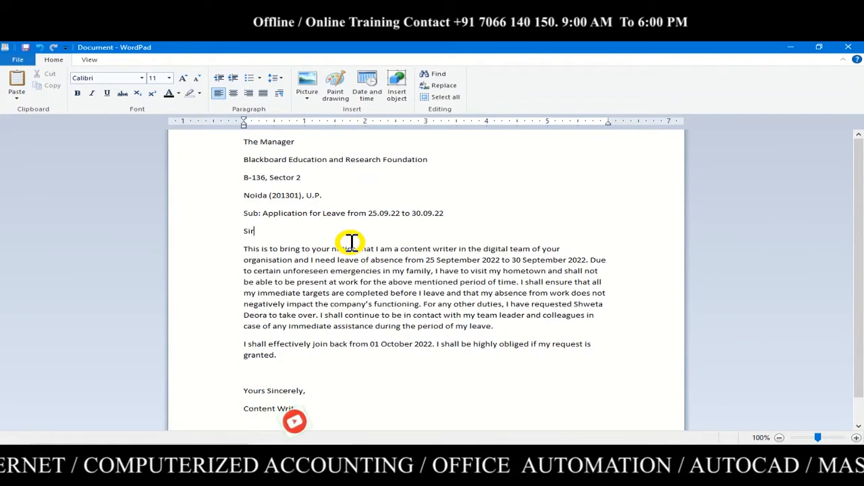
Copy the paragraph starting "This is to bring to your notice" and paste it below itself after two new lines
scroll(352, 242, down, 1)
scroll(352, 243, up, 1)
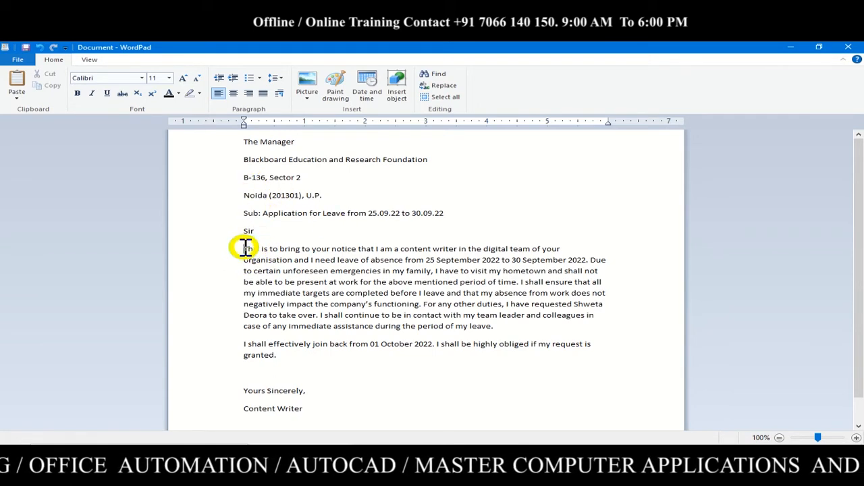
drag(244, 249, 500, 328)
click(52, 86)
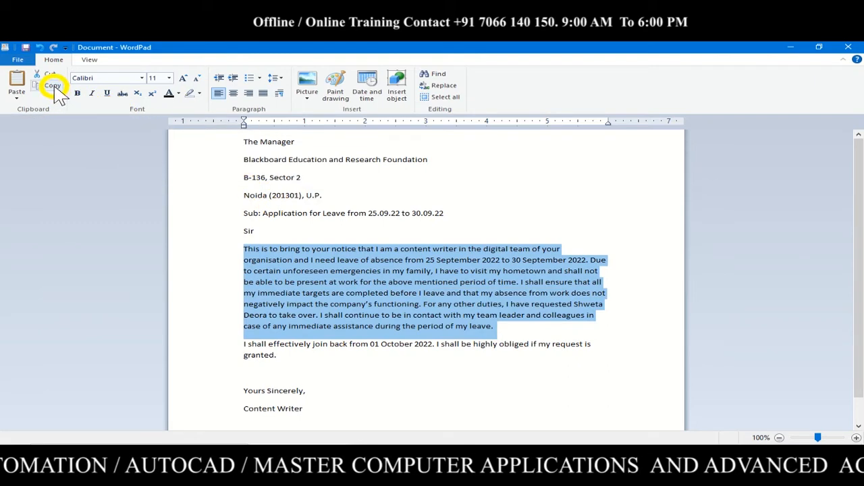
click(500, 329)
key(Return)
key(Return)
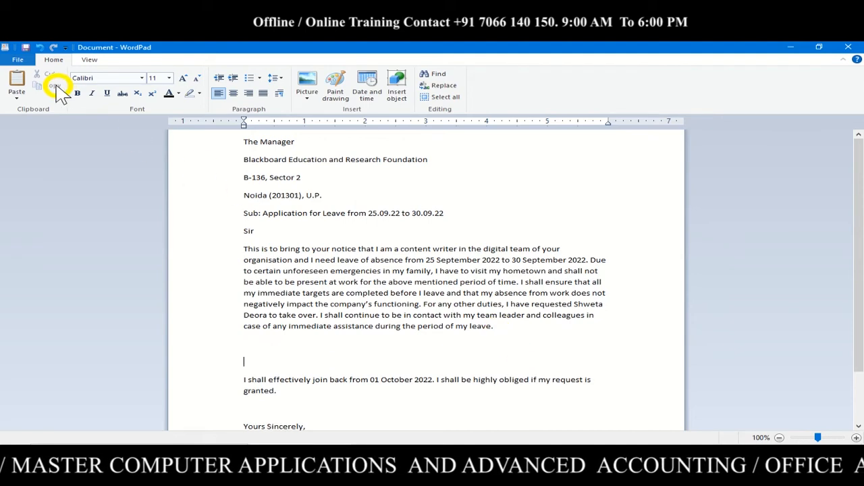
click(15, 80)
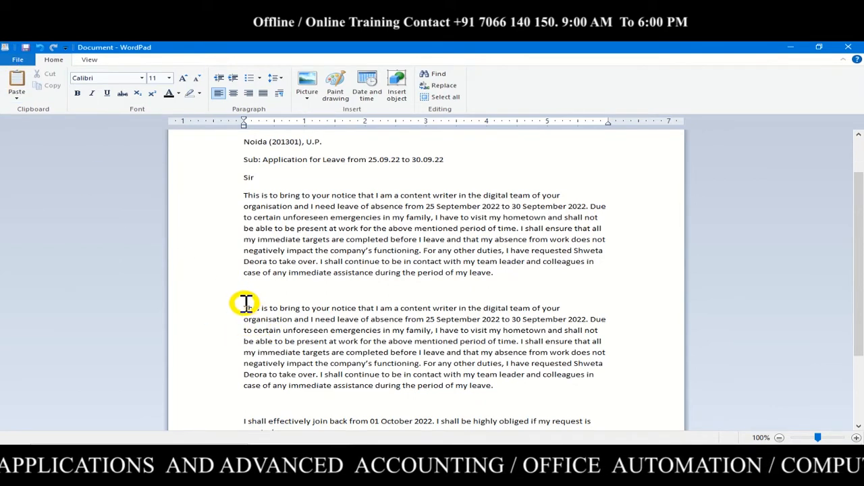
Cut the duplicated paragraph and paste it below the paragraph starting "I shall effectively join back"
drag(245, 308, 498, 396)
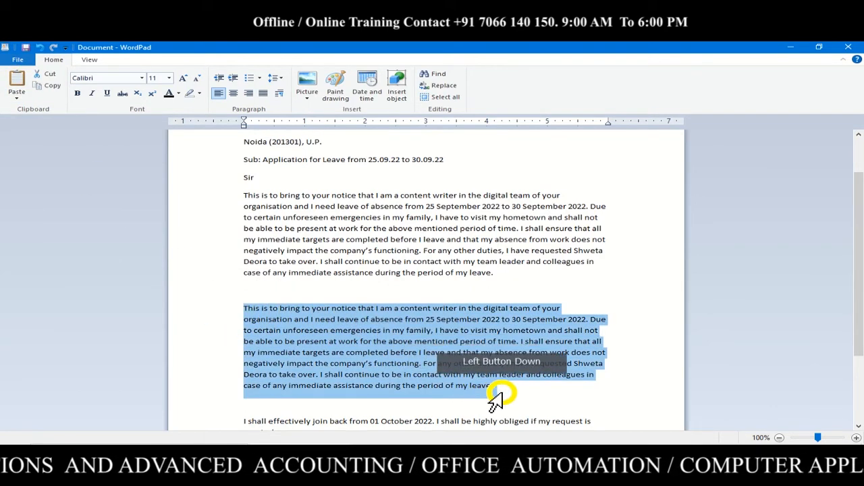
click(51, 75)
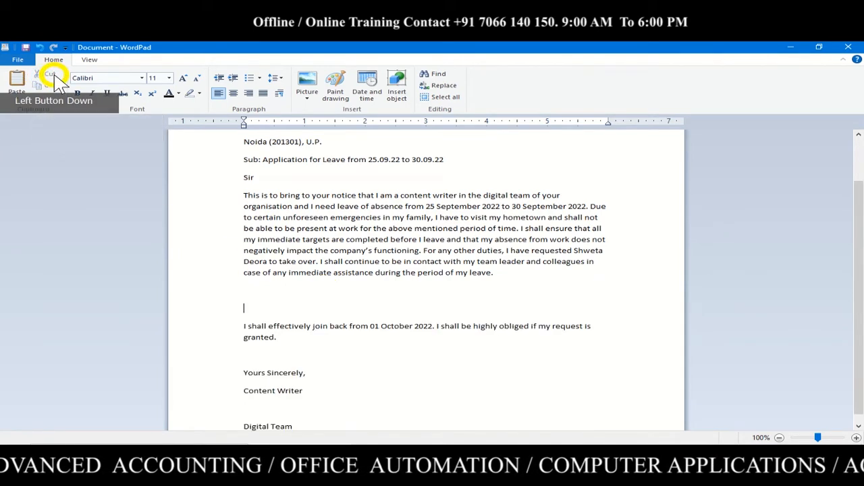
click(233, 356)
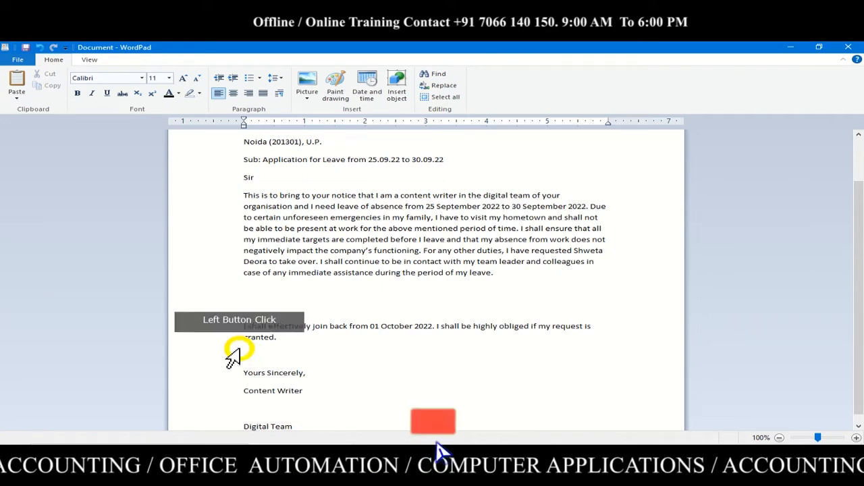
click(17, 81)
Delete the moved duplicate paragraph and the extra blank lines above the paragraph starting "I shall effectively join back"
drag(497, 399, 246, 321)
drag(237, 327, 237, 328)
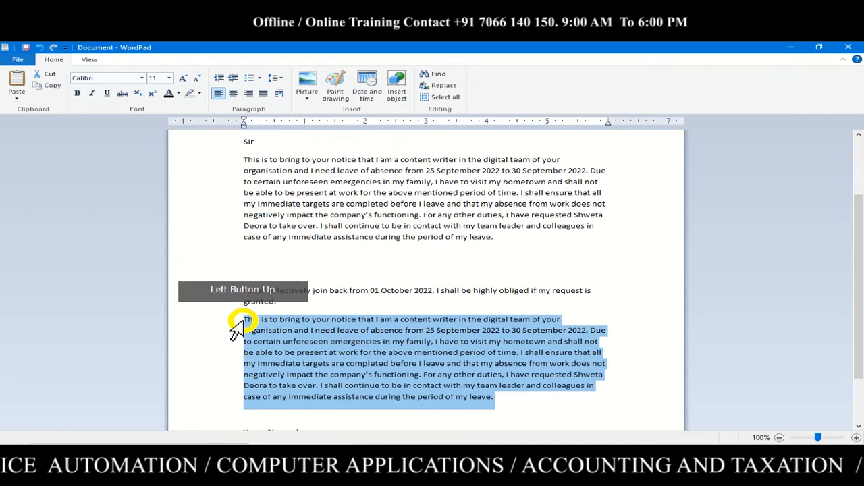
key(Delete)
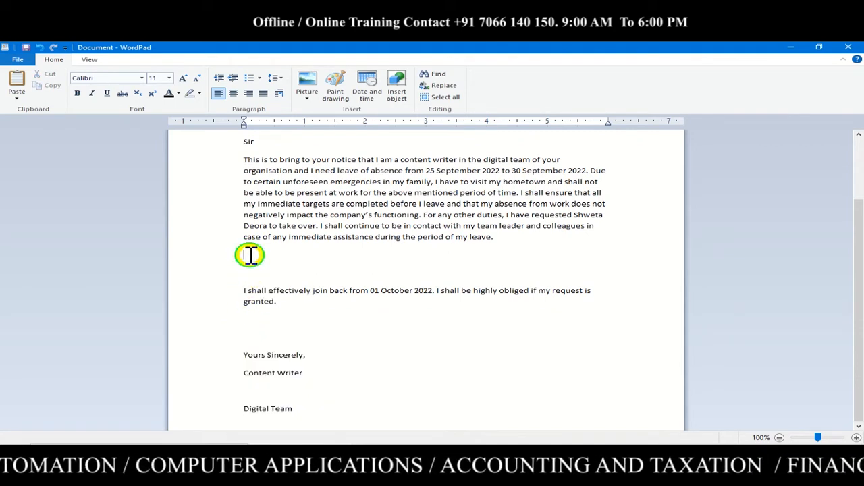
click(250, 254)
key(Delete)
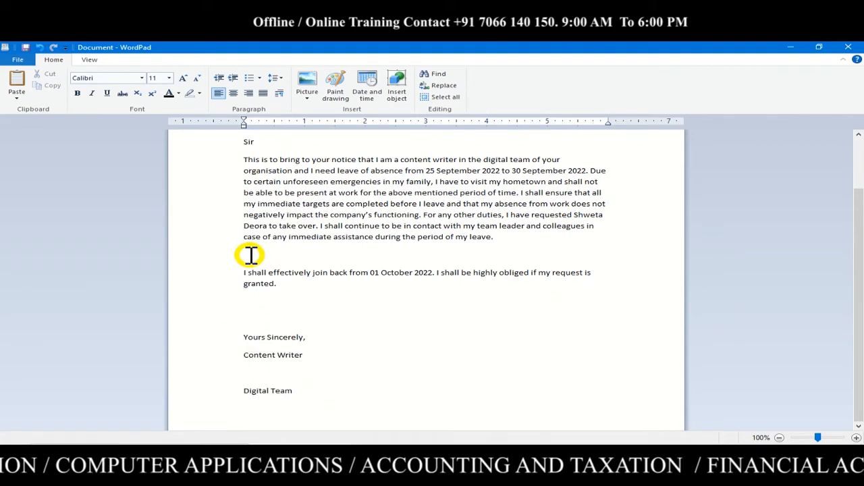
key(Delete)
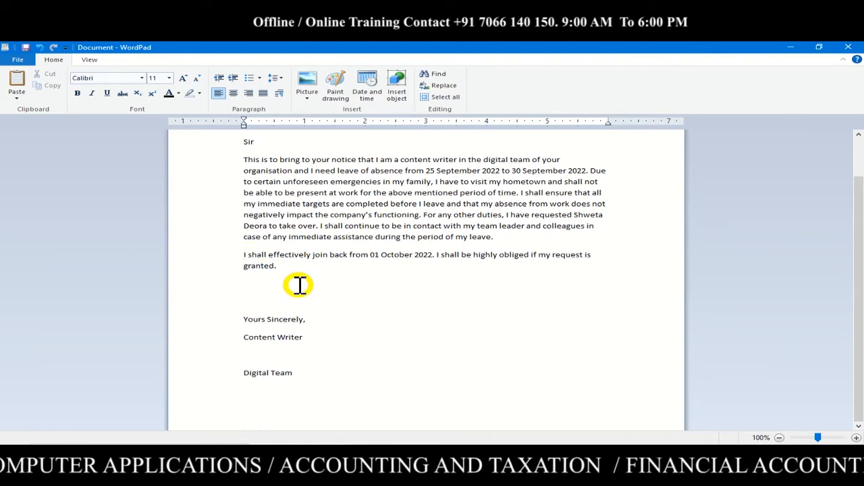
scroll(294, 285, up, 3)
scroll(398, 271, down, 3)
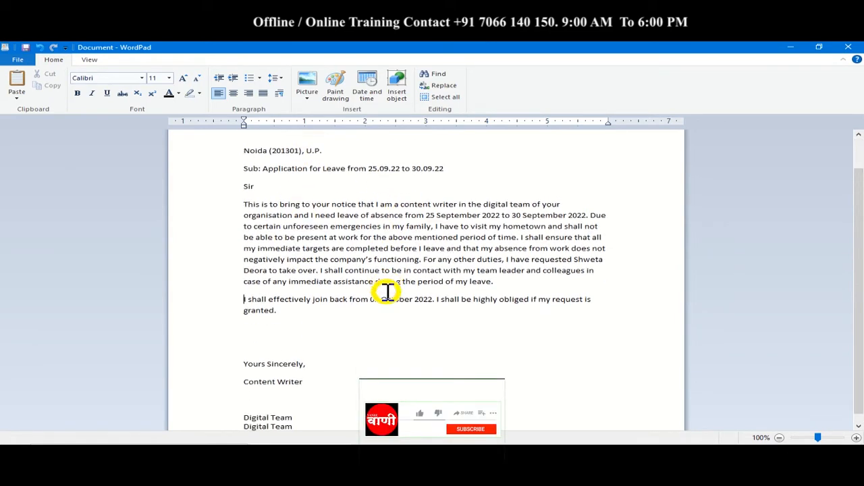
Select the whole letter and apply the Berlin Sans FB Demi font to it
scroll(378, 304, up, 3)
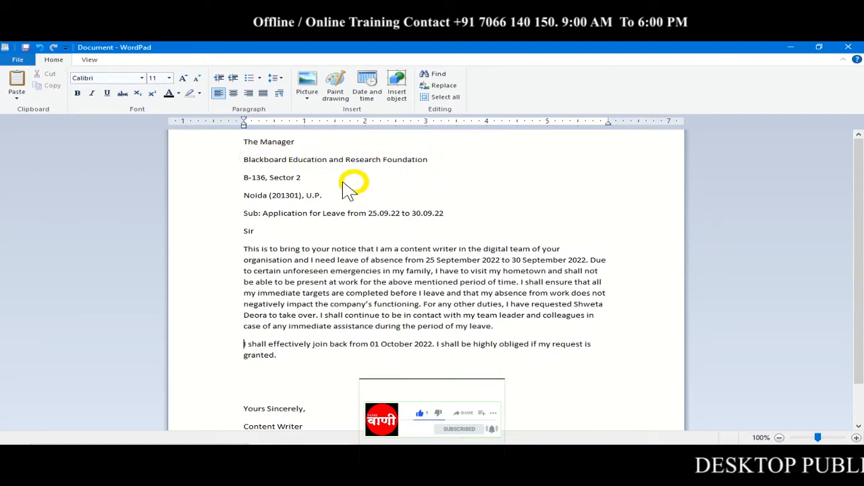
scroll(441, 312, down, 1)
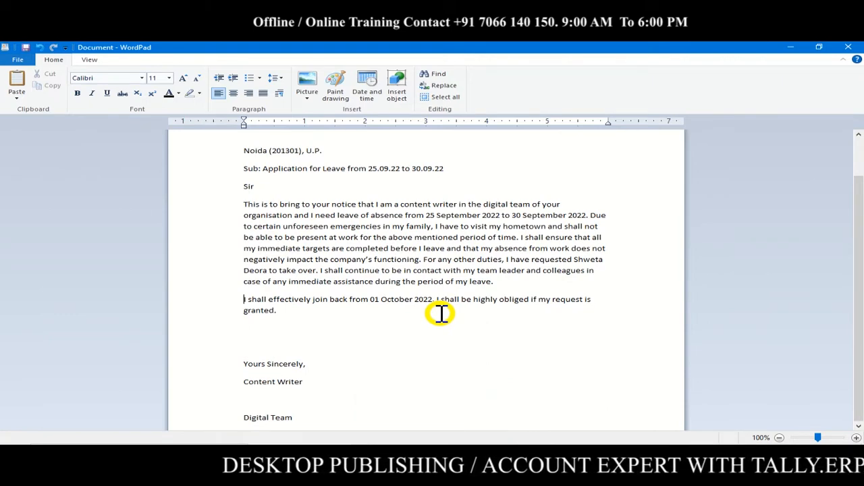
scroll(418, 305, up, 1)
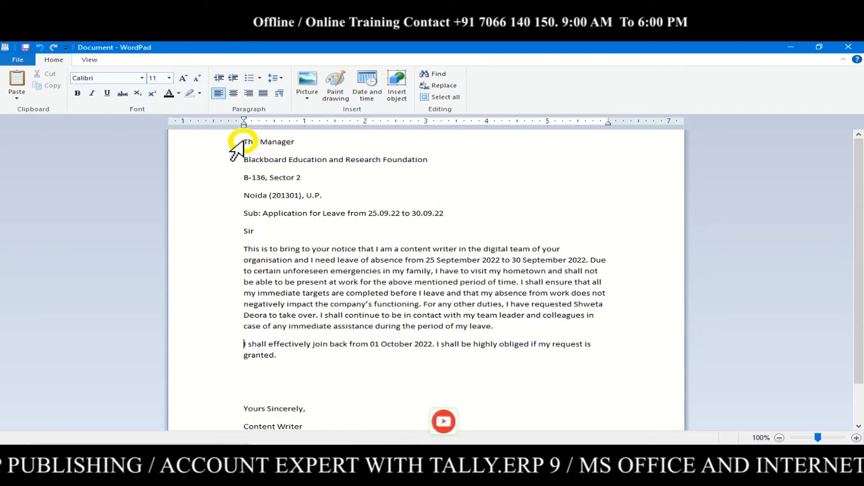
drag(245, 140, 344, 415)
click(475, 376)
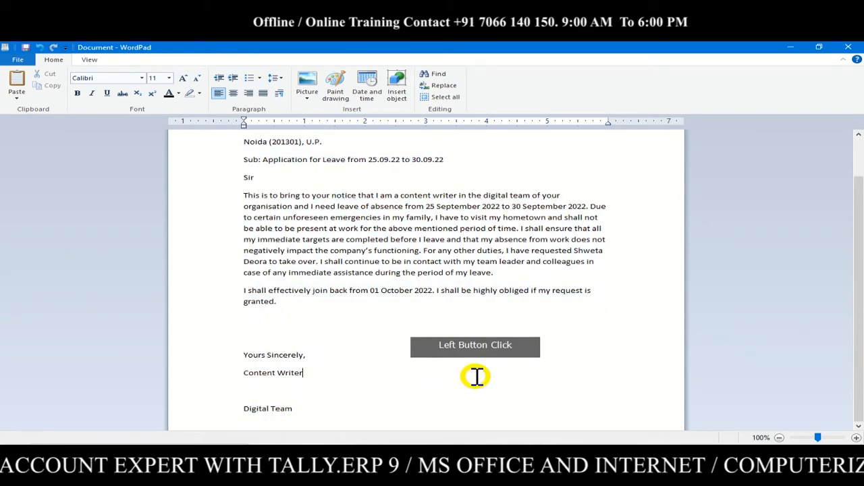
key(ctrl+a)
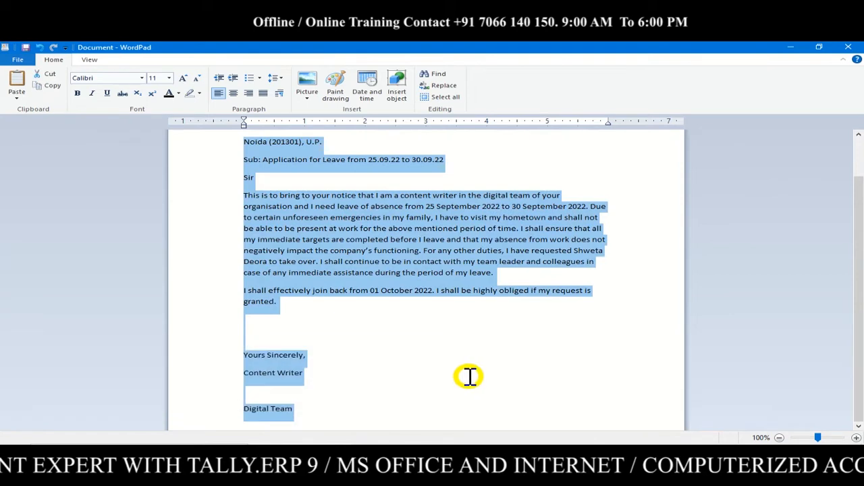
click(143, 78)
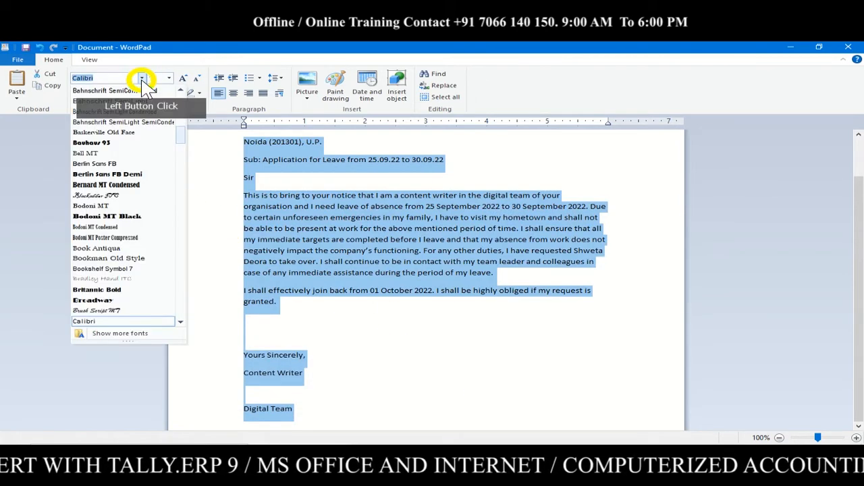
click(128, 175)
Set the selected letter's font to Times New Roman at size 12
click(130, 77)
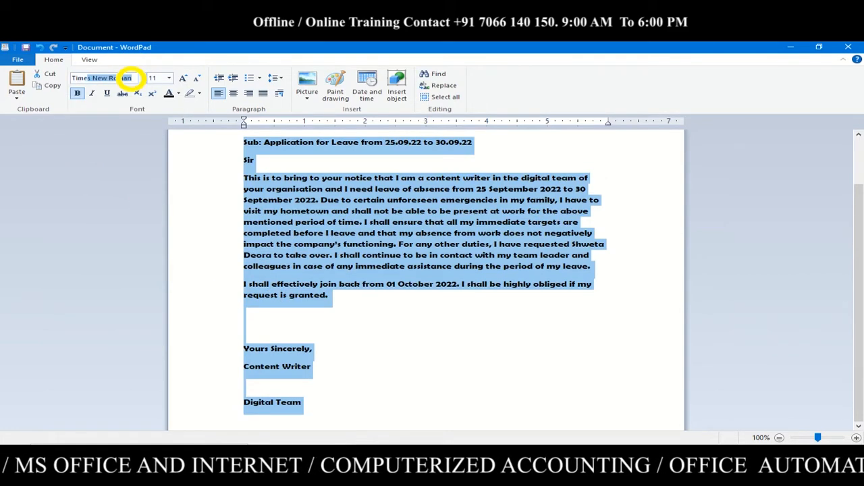
text(Times)
key(Return)
click(169, 78)
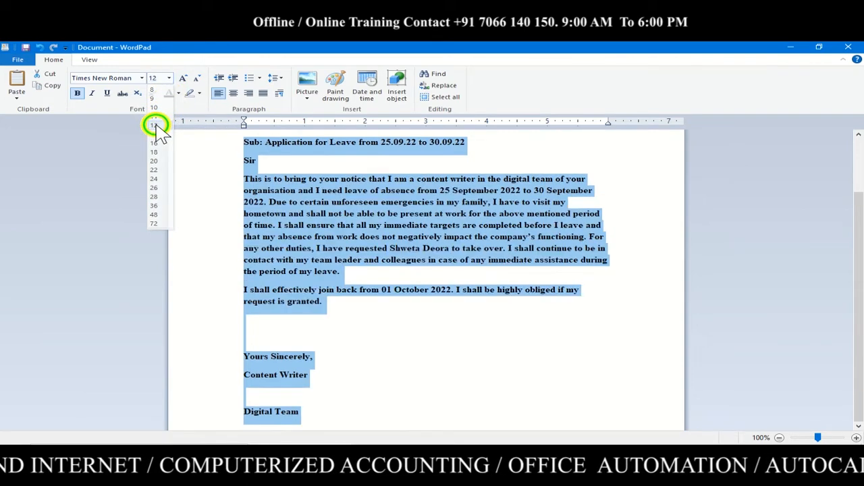
click(156, 127)
click(169, 80)
click(159, 134)
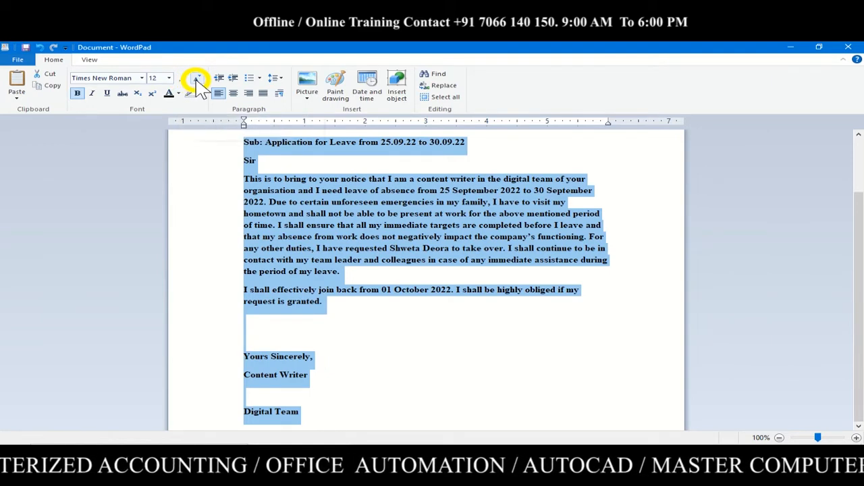
Shrink the whole letter's text stepwise and grow it back to size 12
click(197, 81)
click(194, 81)
click(185, 81)
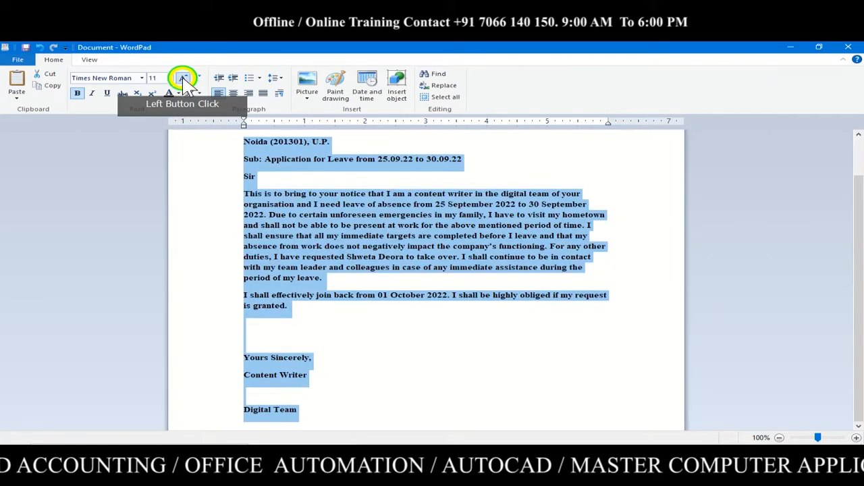
click(185, 81)
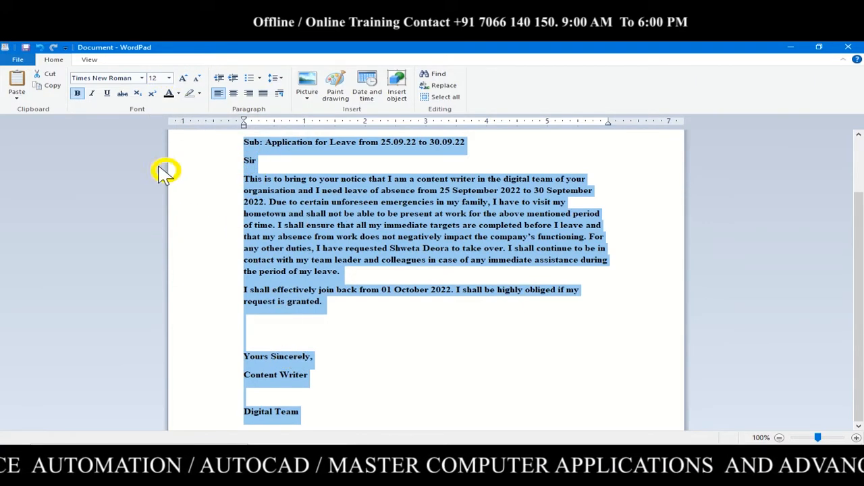
Toggle bold on the whole letter, leaving the text non-bold
click(78, 94)
click(79, 94)
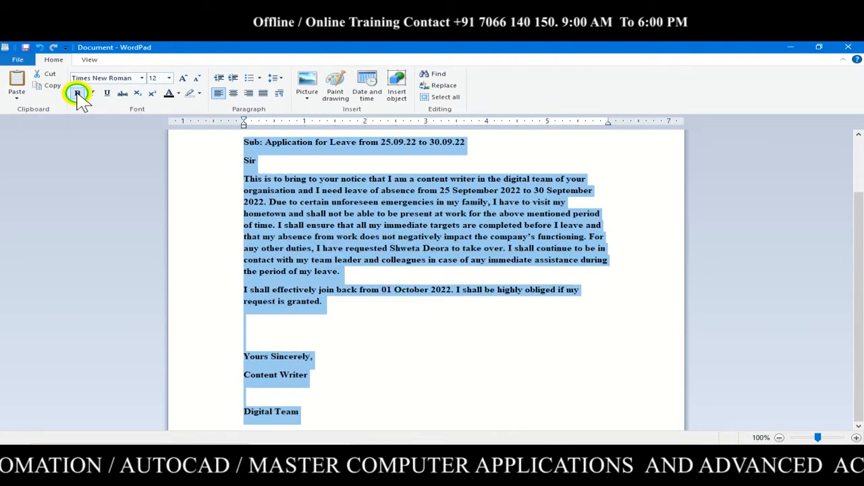
click(79, 93)
click(79, 94)
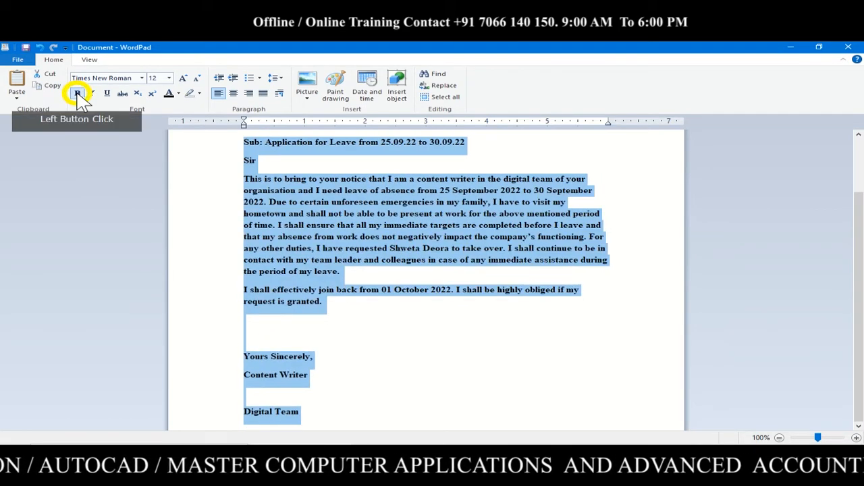
click(78, 94)
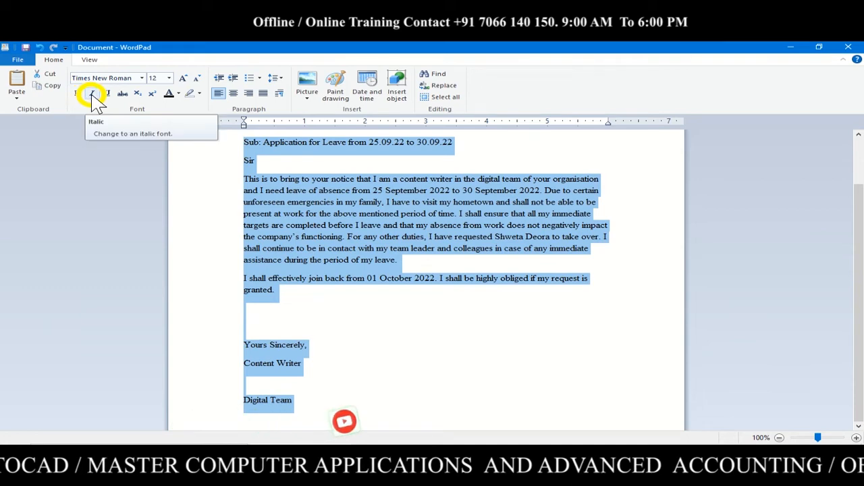
Apply and remove italic on the whole letter, and do the same with underline
click(92, 94)
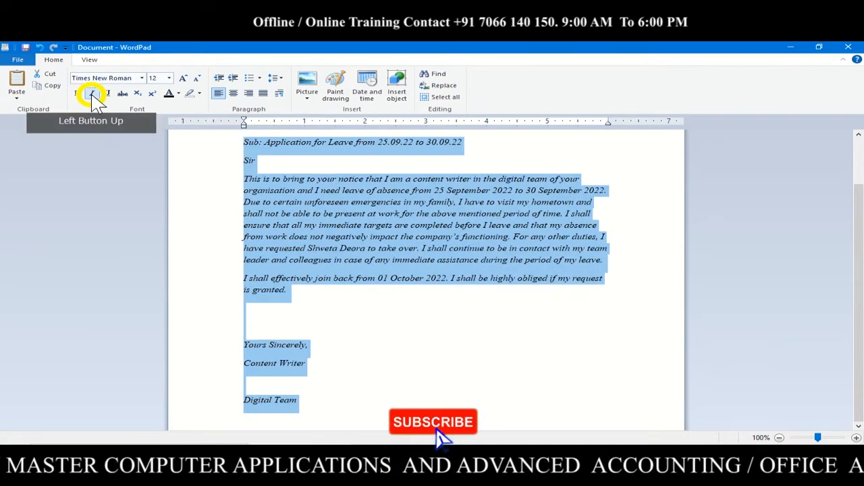
click(93, 93)
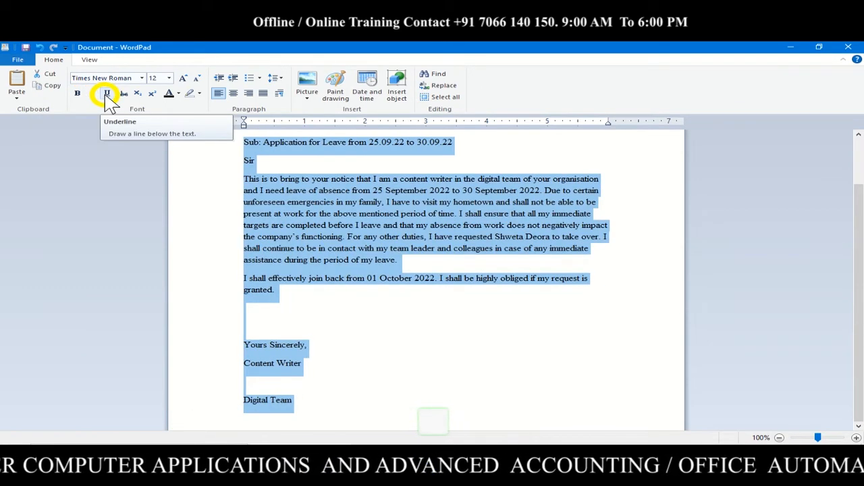
click(107, 94)
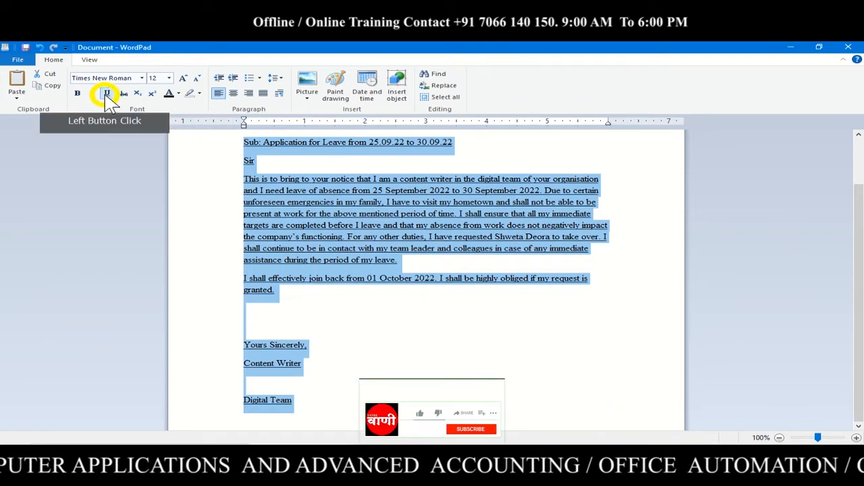
click(106, 94)
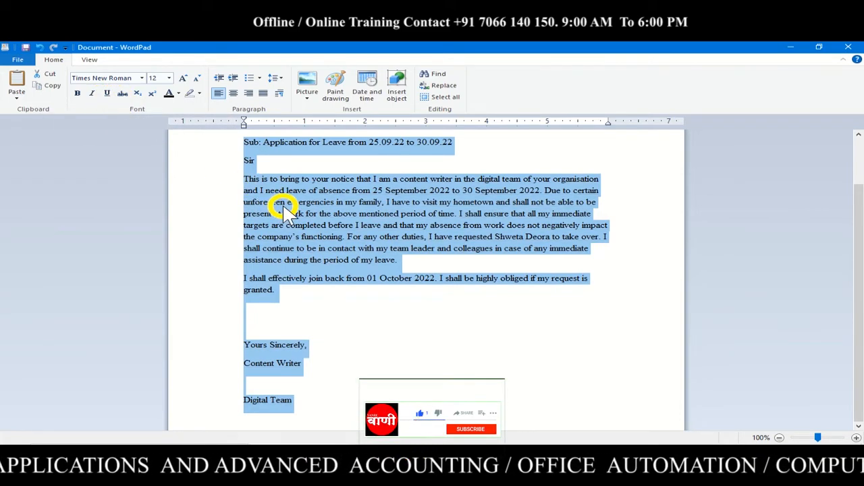
Strike through the words "This is to bring to your notice that" and undo the strikethrough
click(279, 181)
drag(247, 179, 371, 180)
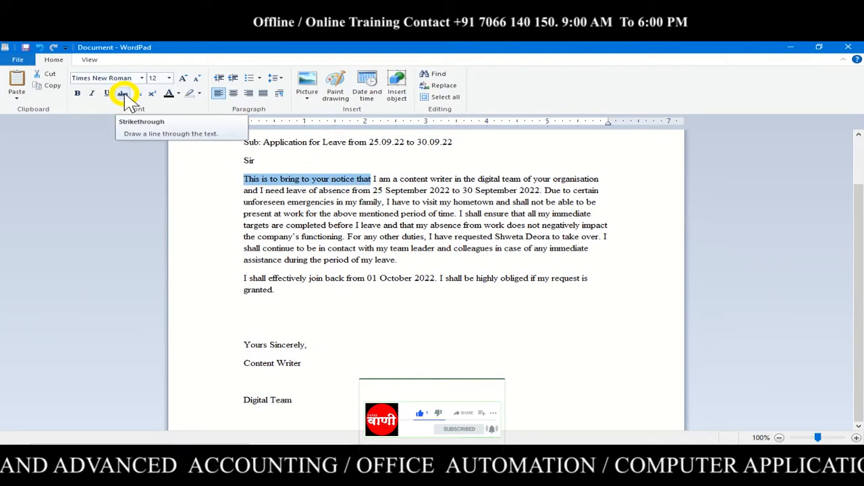
click(124, 95)
click(291, 179)
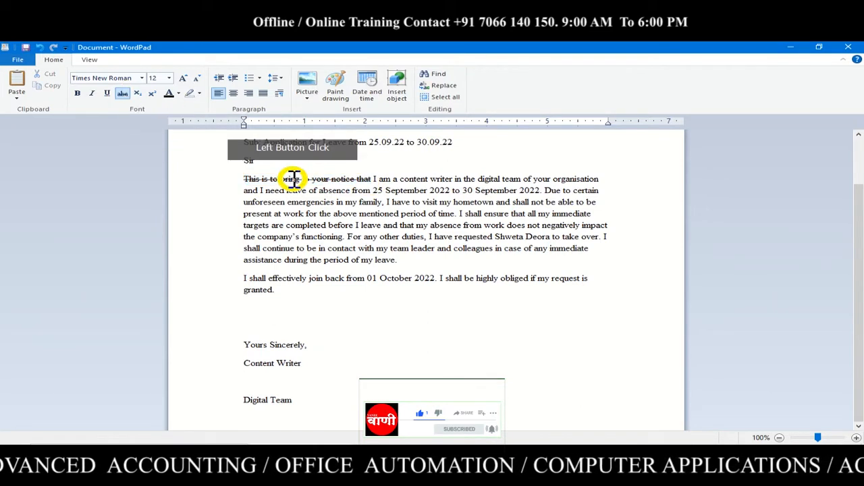
click(39, 48)
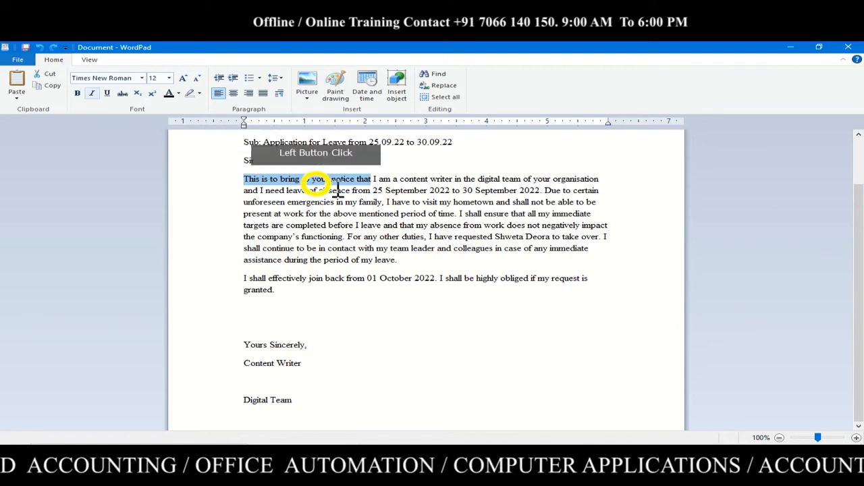
click(363, 177)
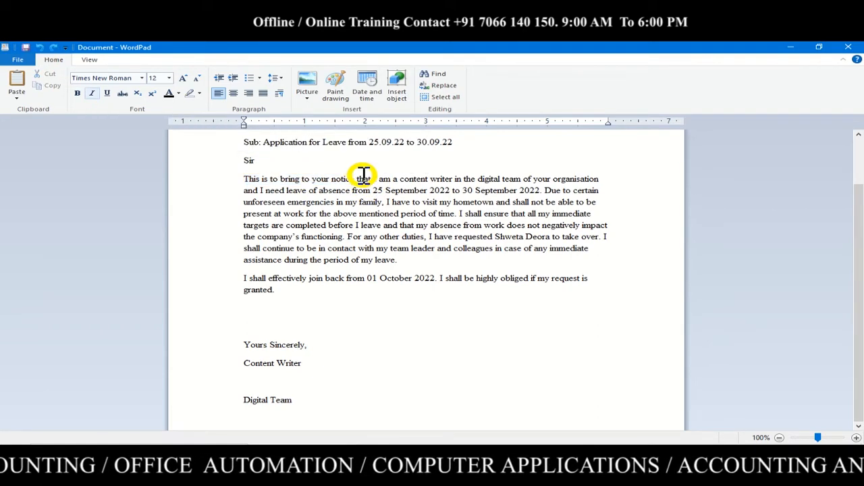
Show the Quick Access Toolbar below the ribbon
click(65, 47)
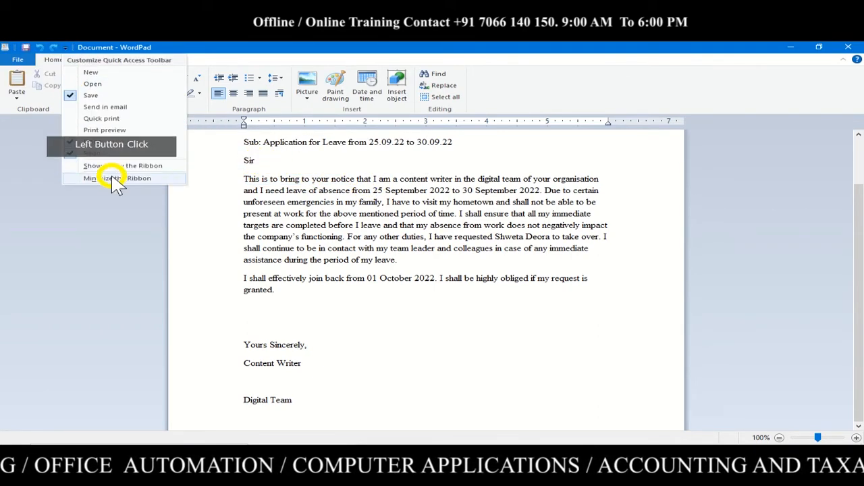
click(110, 170)
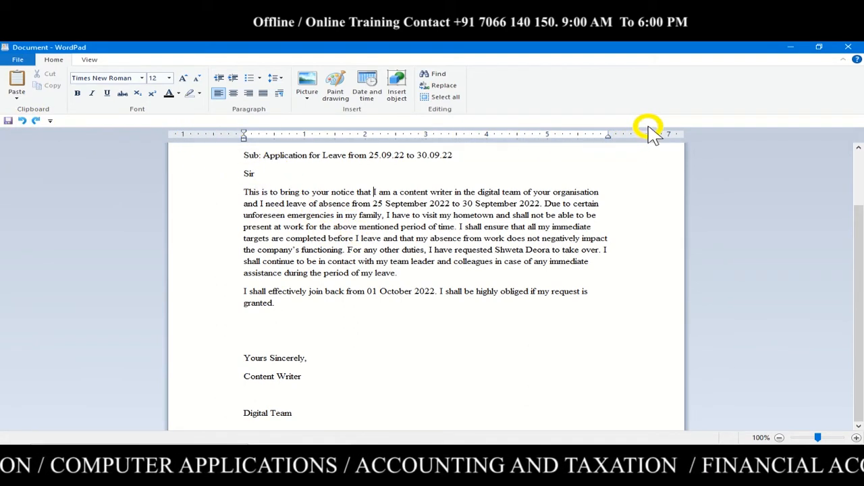
mouse_move(736, 432)
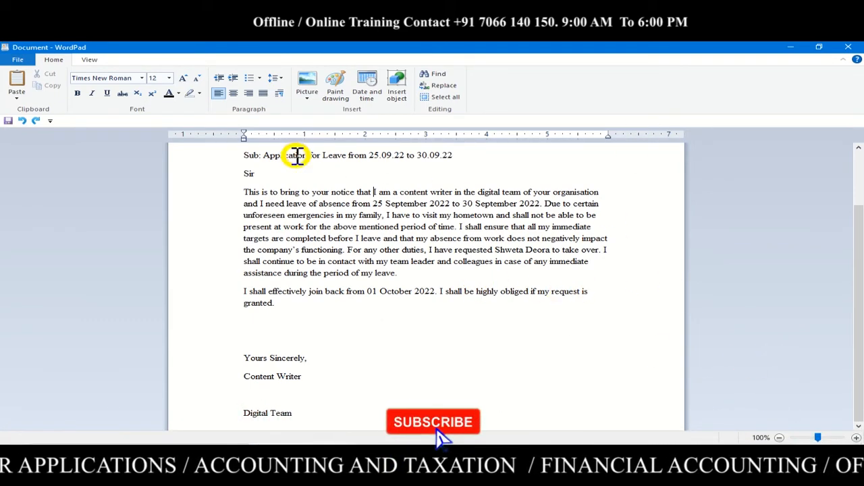
Make the line "The Manager" bold, enlarging it to size 18 and reducing it to size 14
scroll(247, 198, up, 3)
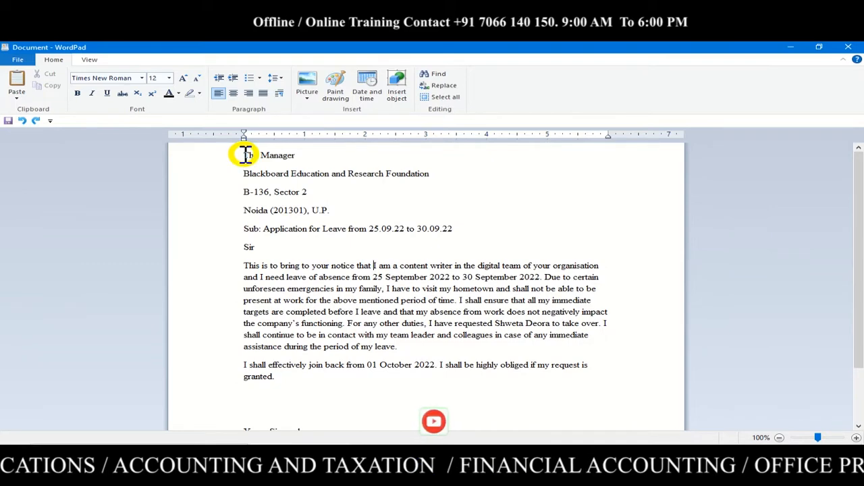
drag(243, 155, 297, 156)
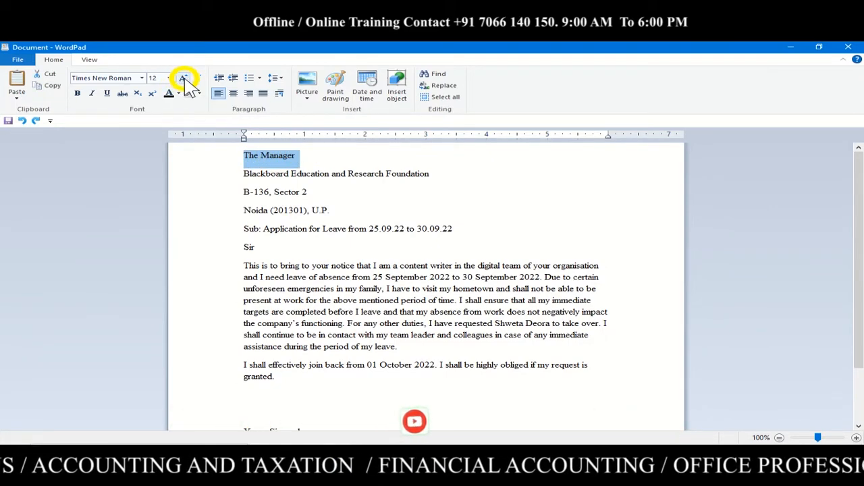
click(184, 80)
click(184, 80)
click(184, 80)
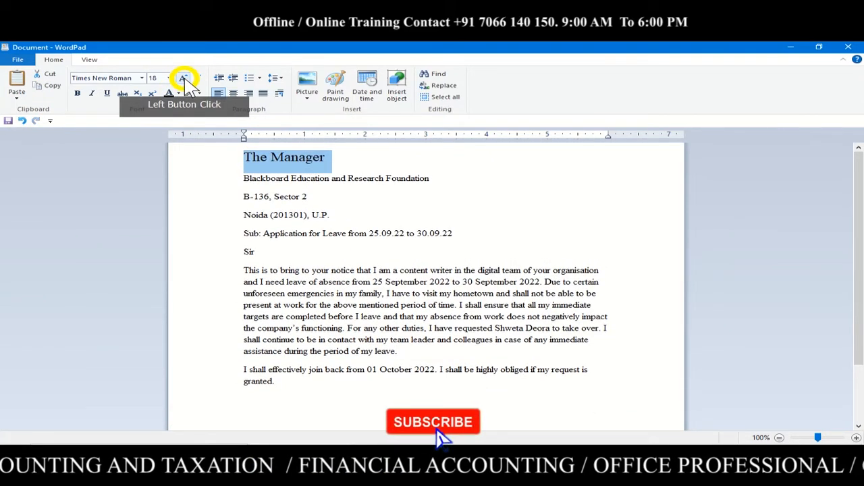
click(77, 93)
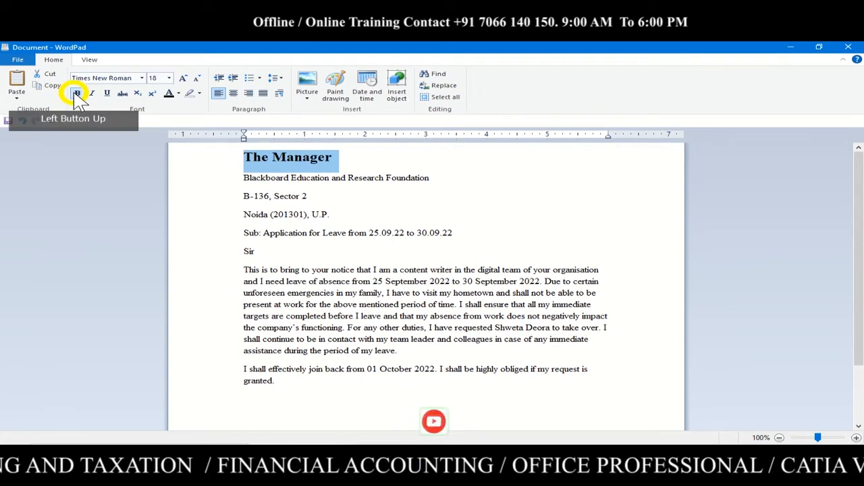
click(196, 79)
click(196, 79)
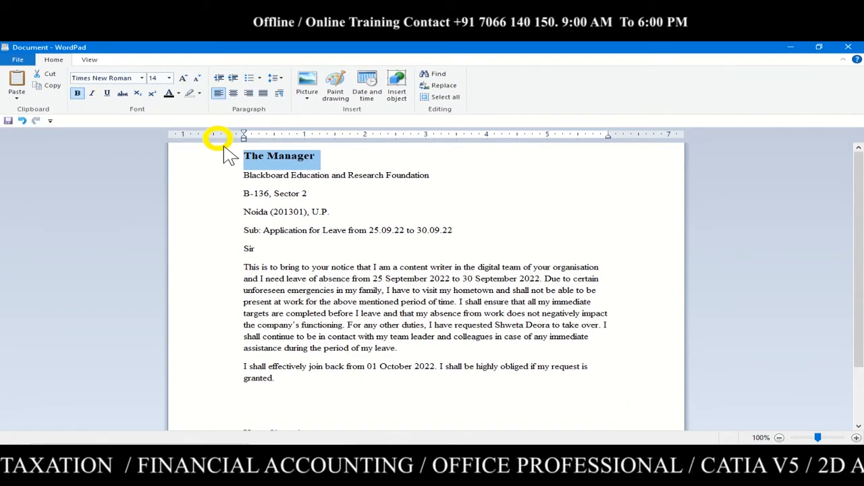
click(260, 174)
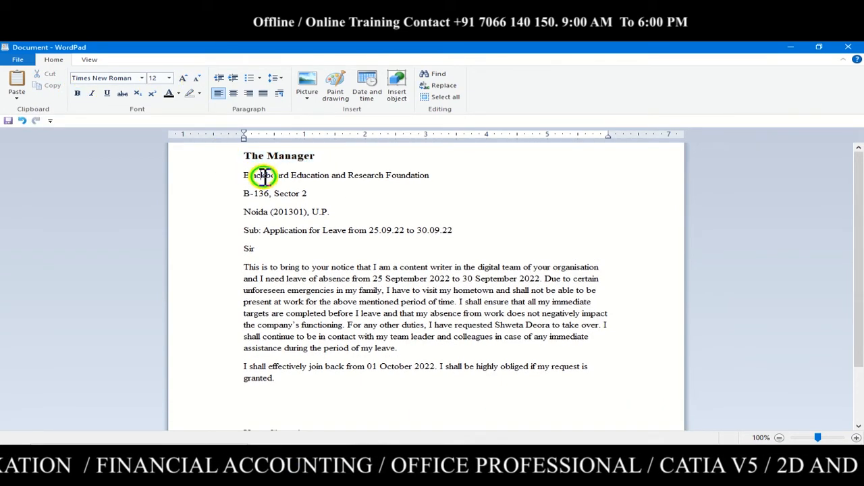
Try superscript and subscript on the lines "The Manager" and "Blackboard Education and Research Foundation", and restore normal text position
click(233, 154)
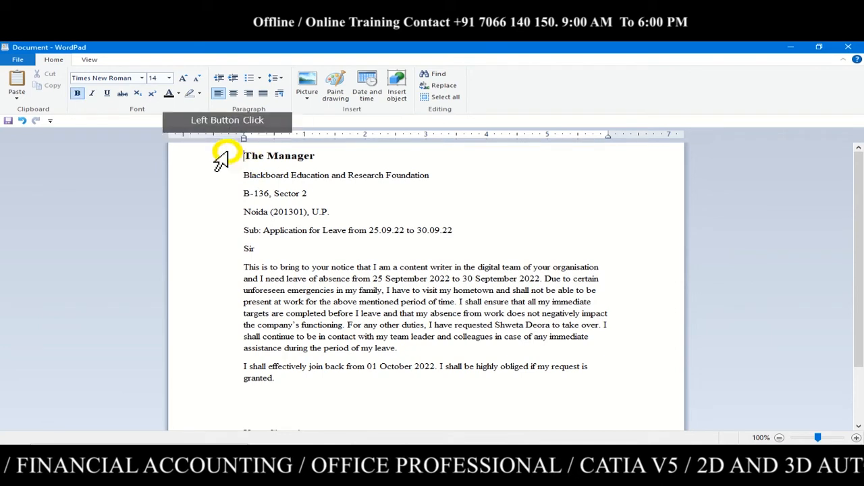
click(154, 94)
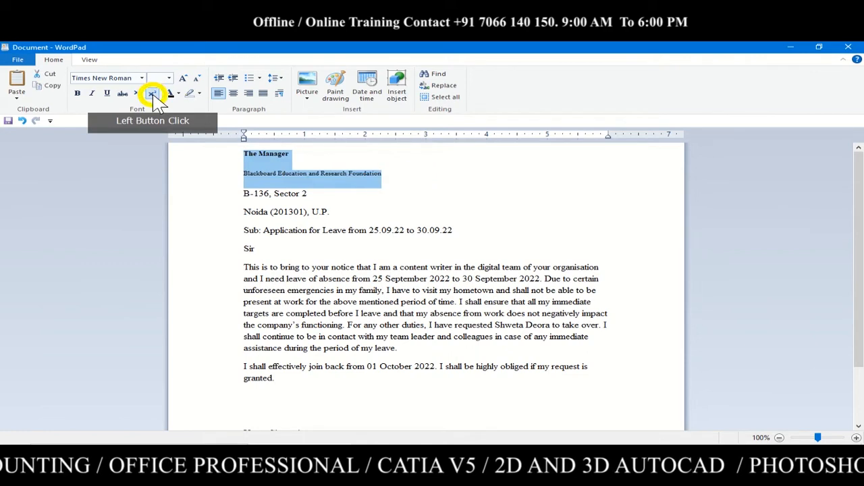
click(141, 95)
click(141, 96)
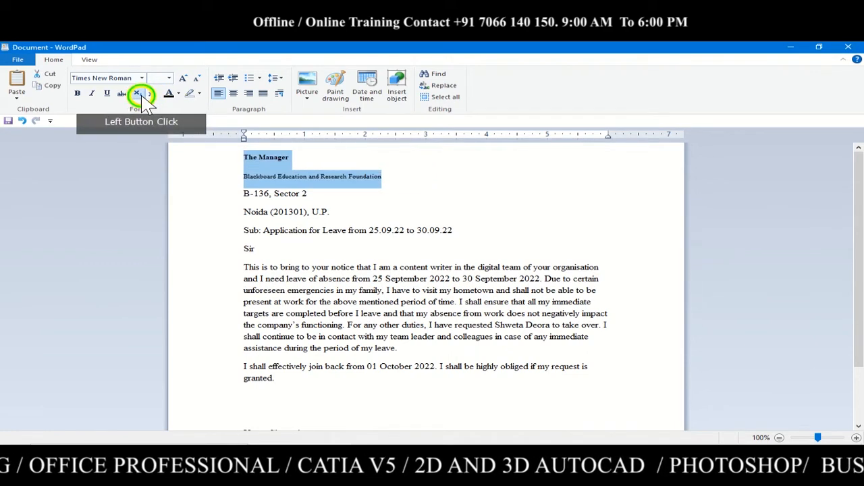
click(141, 96)
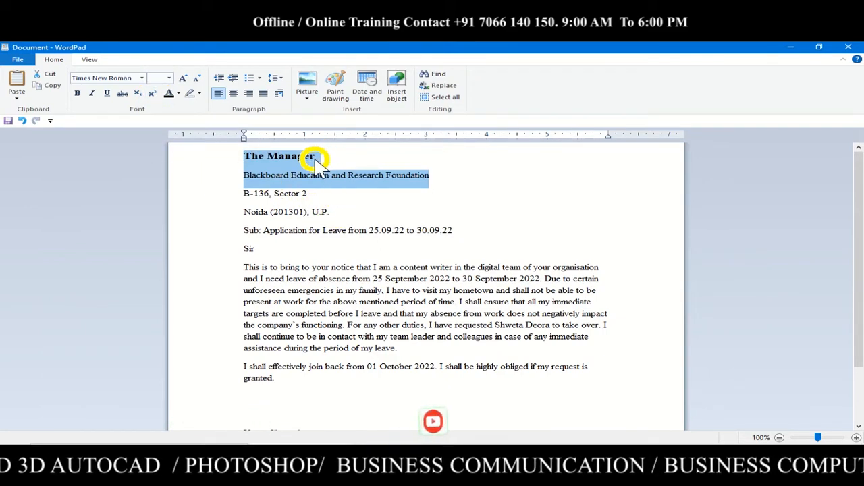
Add several blank lines below "Digital Team" and write "x2" at size 110 there
double_click(336, 229)
scroll(334, 290, down, 2)
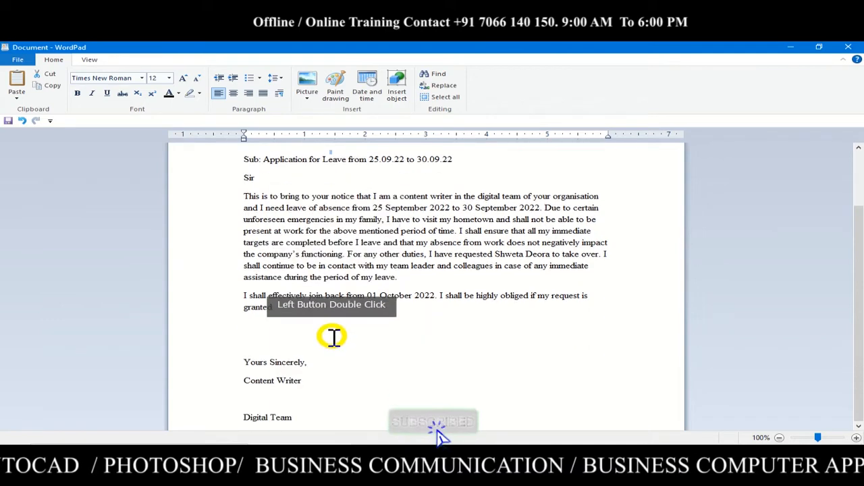
click(332, 420)
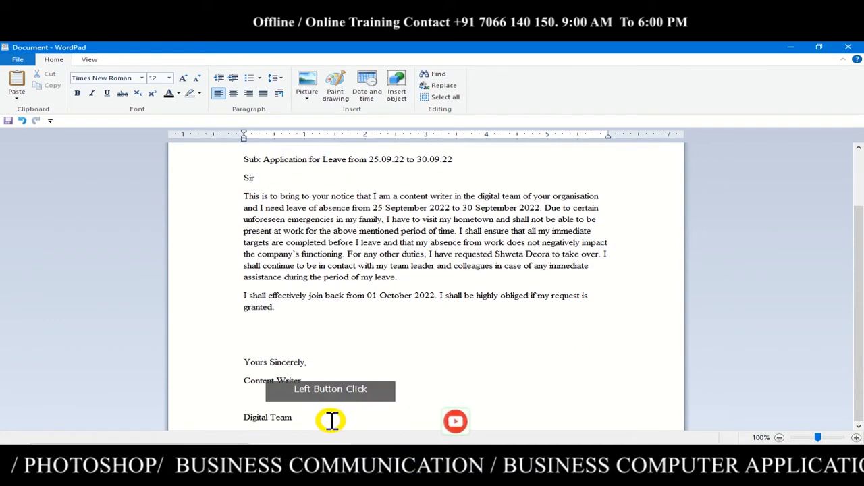
key(Return)
key(Return)
key(Return)
key(Return)
key(Return)
key(Return)
key(Return)
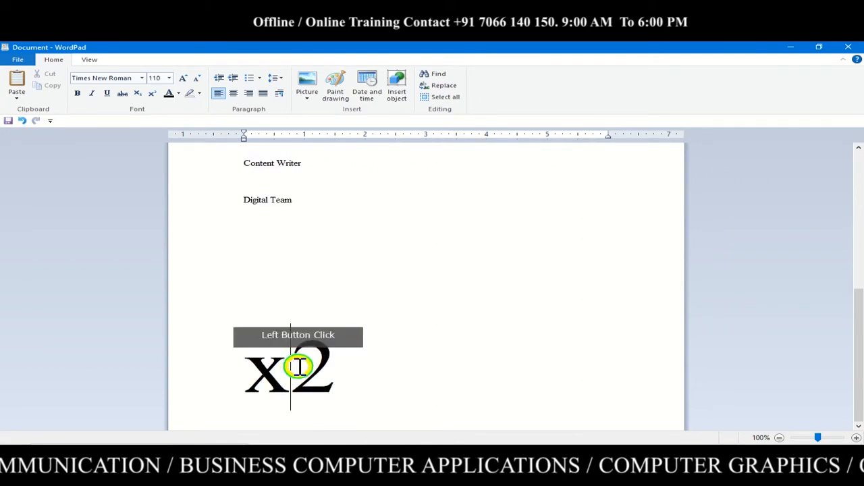
Set the 2 in "x2" to size 80 and make it superscript
drag(292, 365, 337, 372)
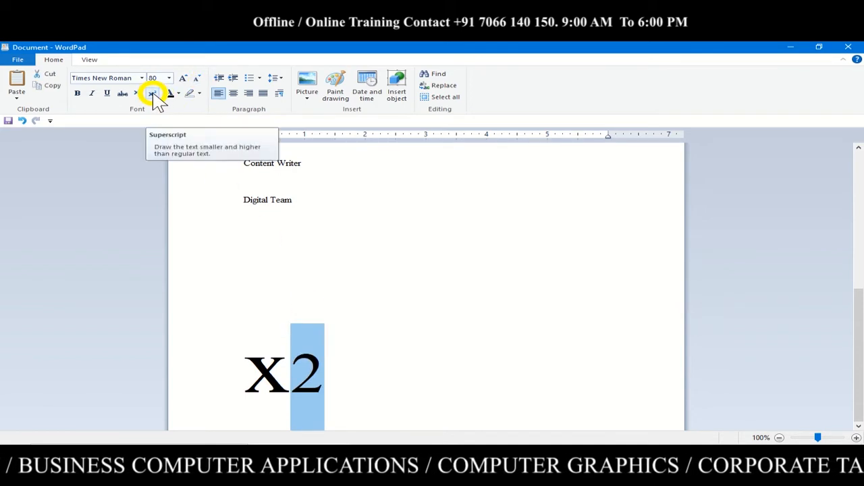
click(154, 96)
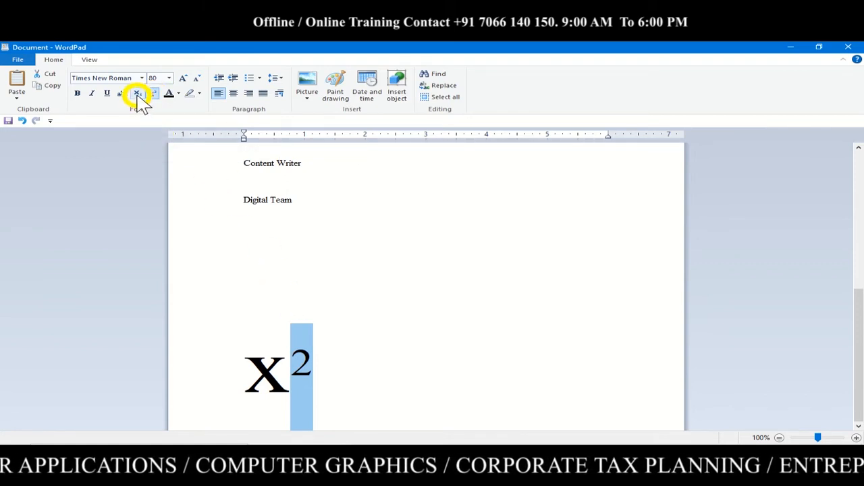
Replace the "x2" expression with "o2" and set its font size to 90
double_click(265, 368)
key(BackSpace)
text(h2o)
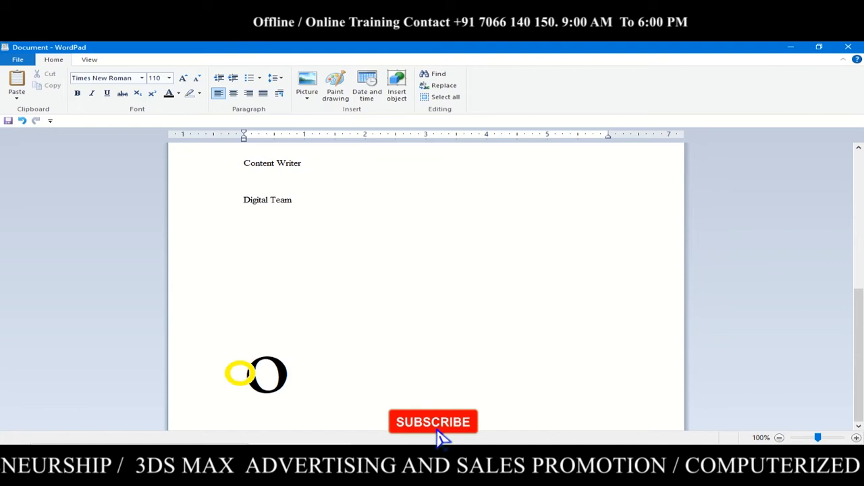
text(2)
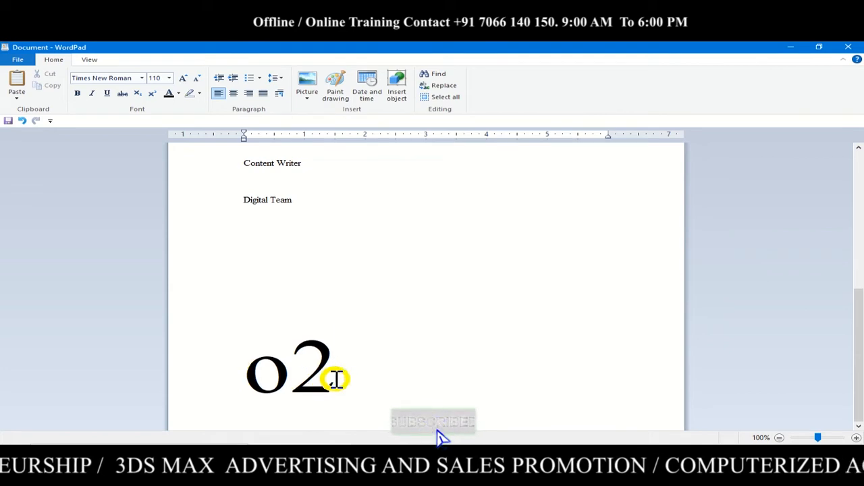
double_click(311, 378)
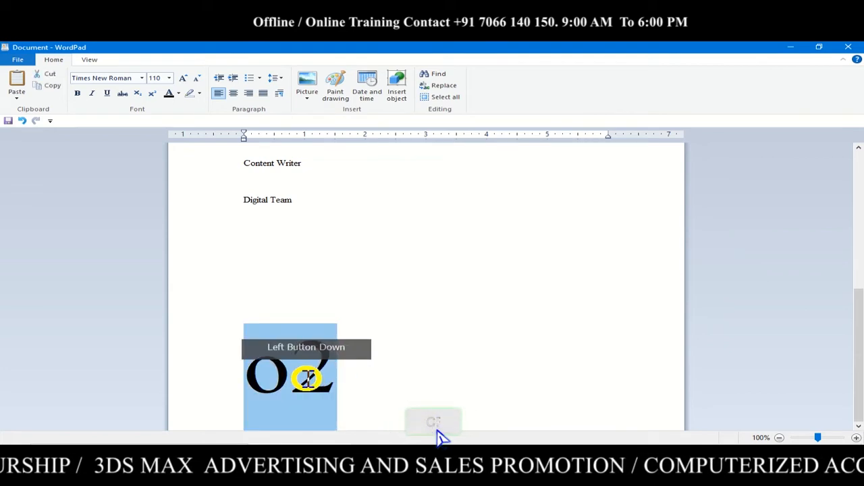
click(165, 80)
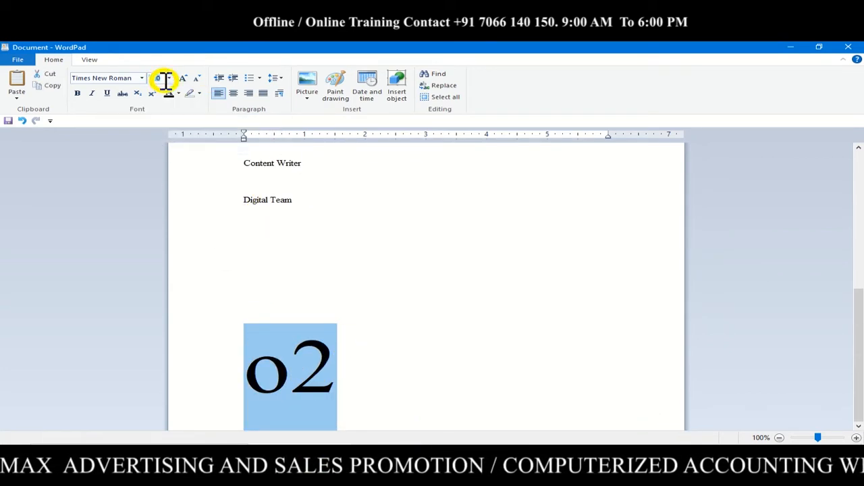
text(90)
key(Return)
Replace the lowercase "o" in "o2" with a capital "O"
click(282, 365)
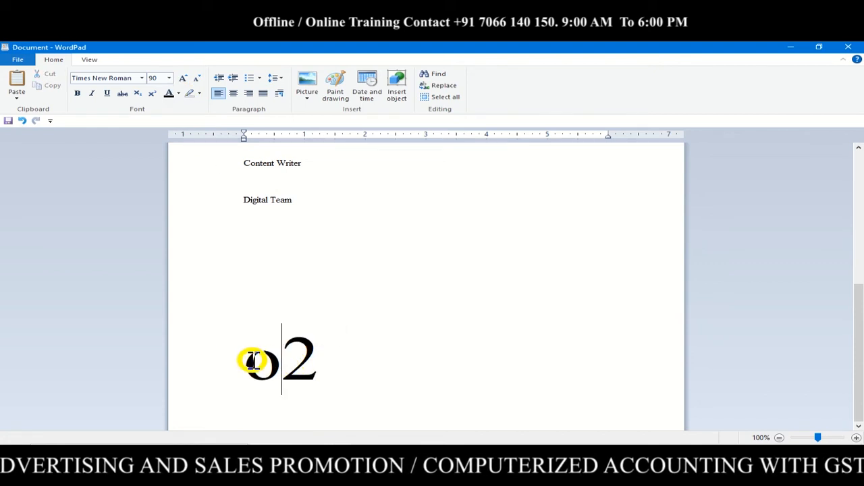
drag(282, 364, 250, 364)
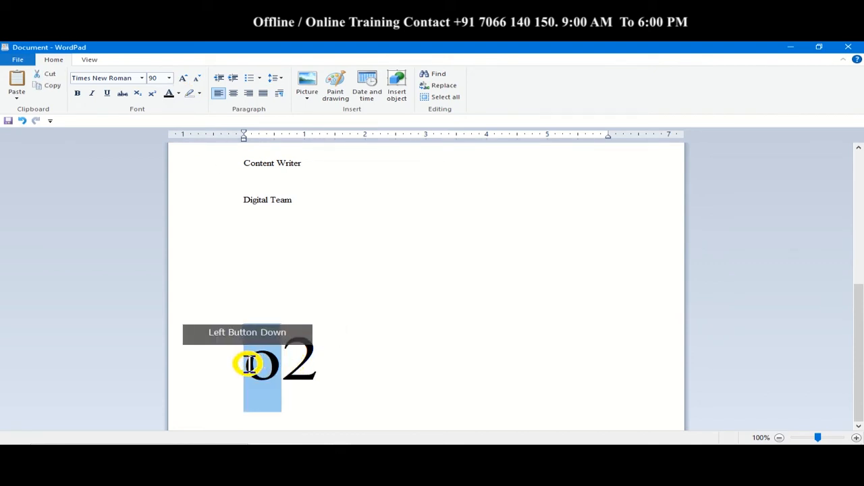
text(O)
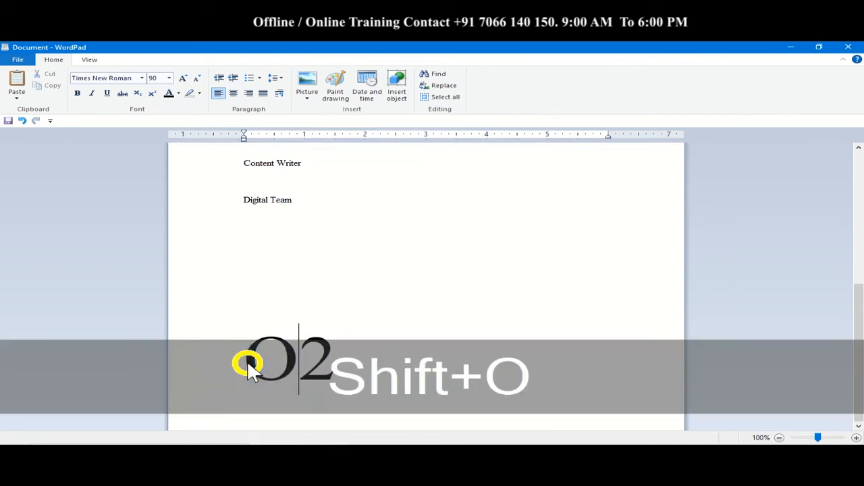
Make the 2 in "O2" superscript, and delete the whole expression
click(337, 363)
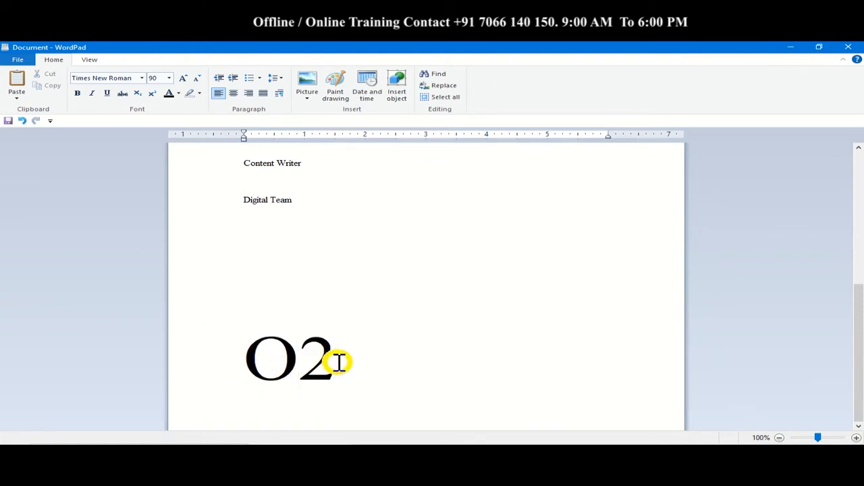
drag(339, 362, 319, 353)
click(310, 352)
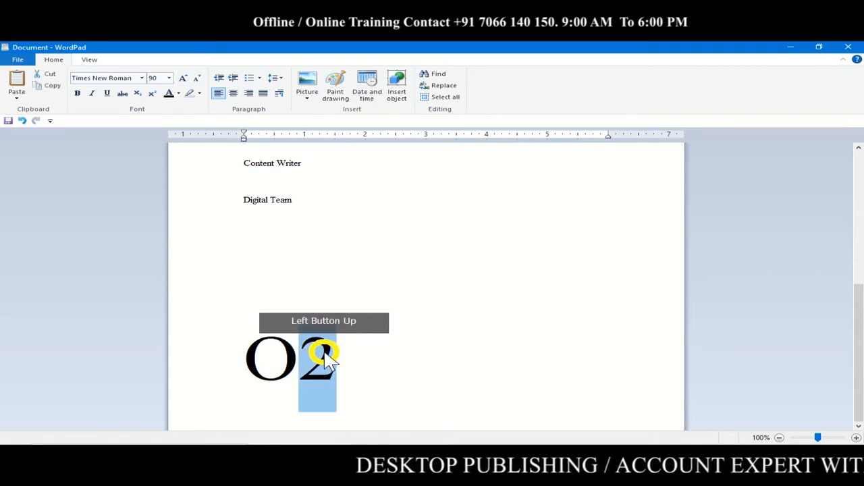
click(153, 94)
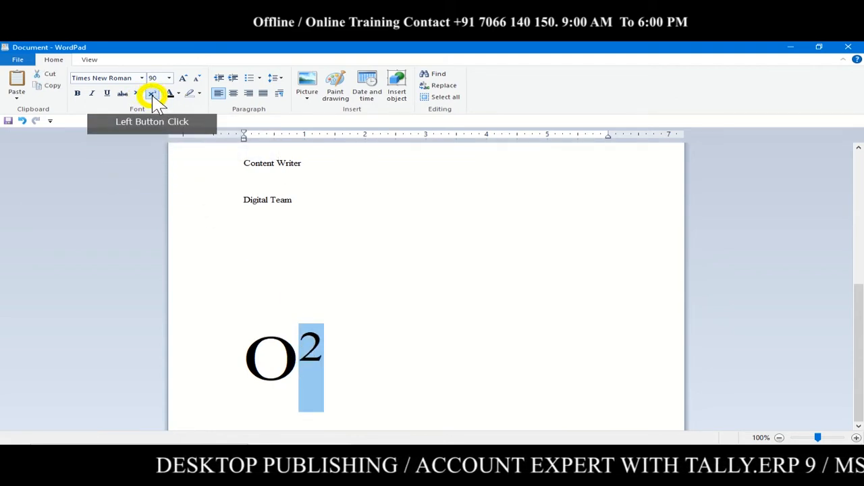
click(343, 357)
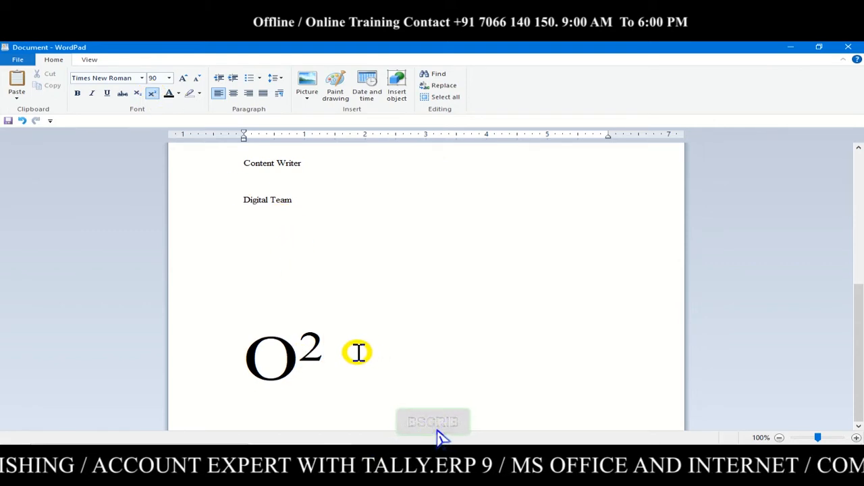
drag(355, 351, 264, 353)
key(Delete)
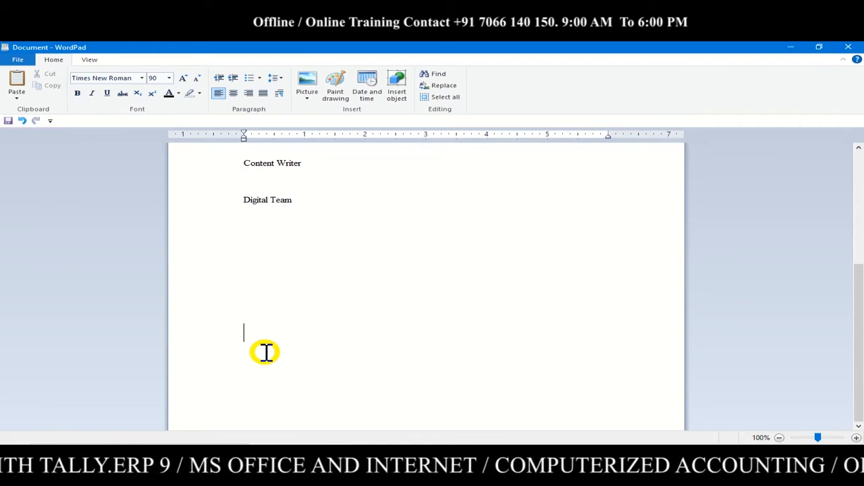
Change the text color of the line "The Manager" to red
scroll(266, 351, up, 5)
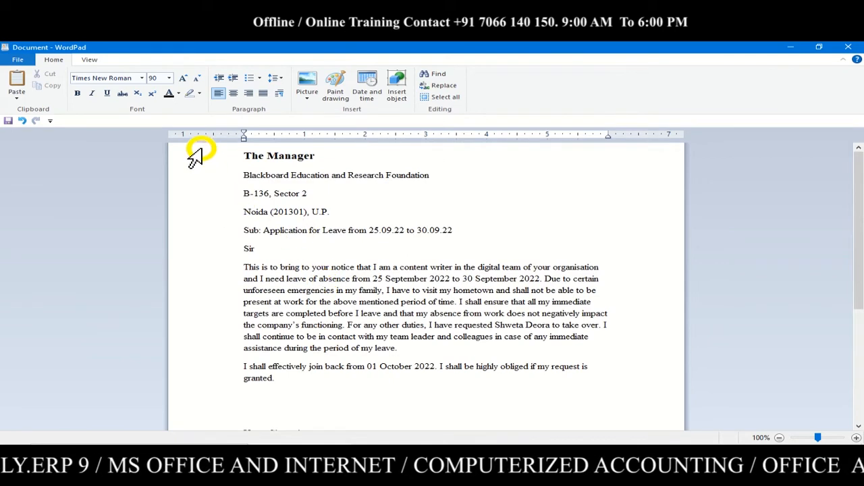
drag(244, 156, 315, 156)
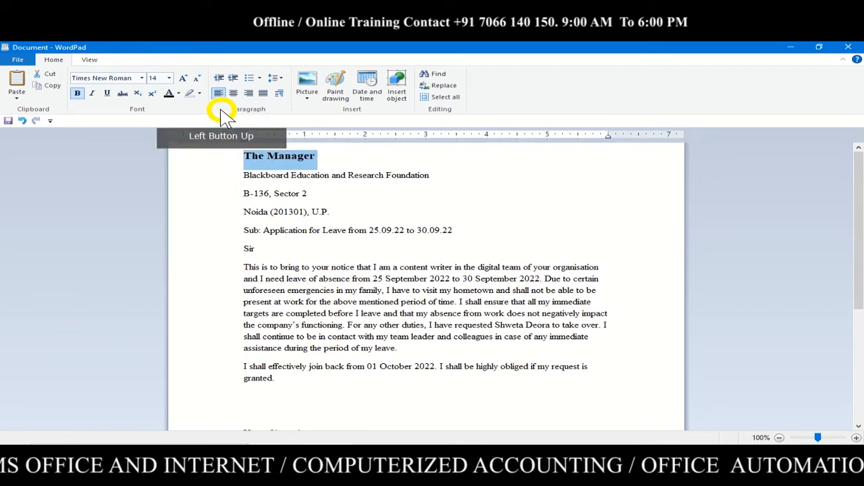
click(178, 93)
click(183, 121)
click(252, 184)
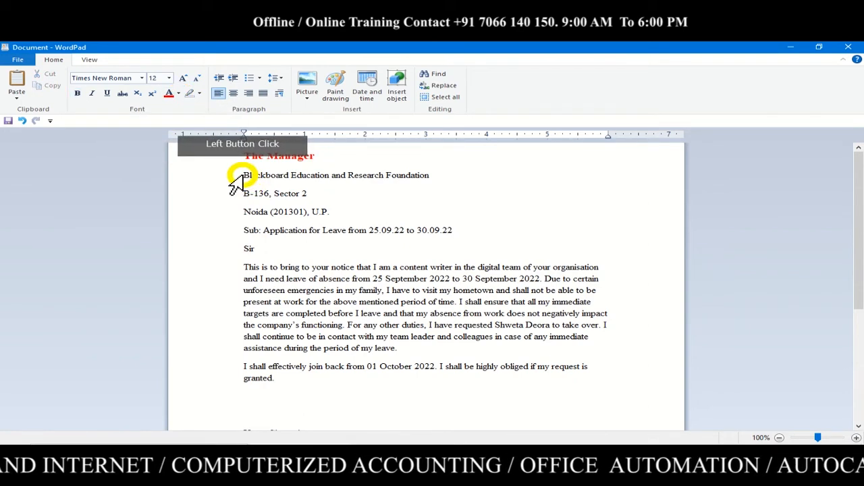
Highlight the line "Blackboard Education and Research Foundation" in red
drag(243, 175, 430, 176)
click(199, 94)
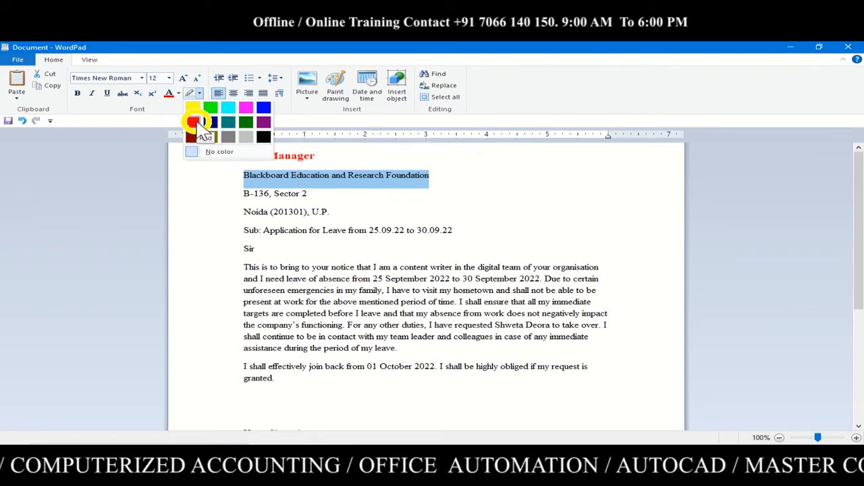
click(193, 122)
click(381, 177)
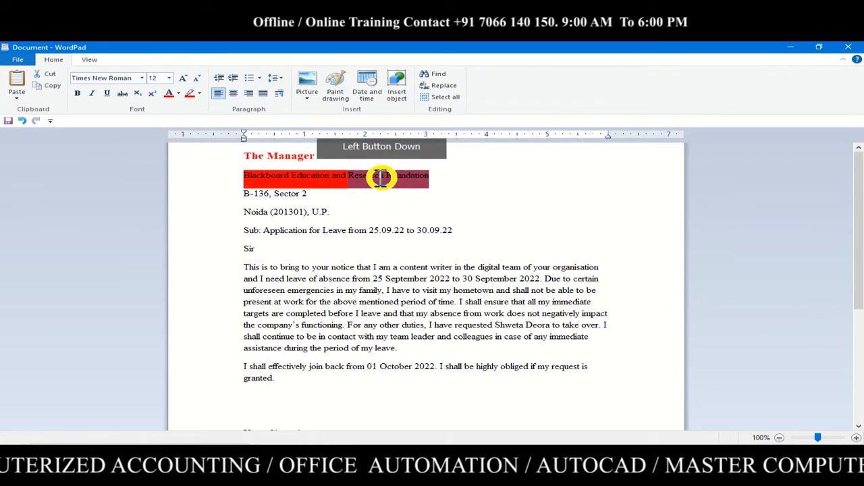
Enlarge the line "Blackboard Education and Research Foundation" to size 18
drag(381, 177, 248, 178)
click(183, 79)
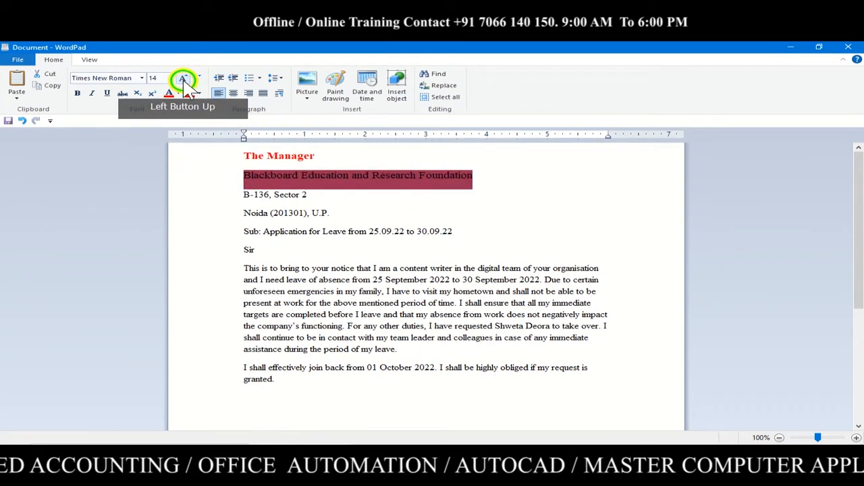
click(183, 79)
click(183, 79)
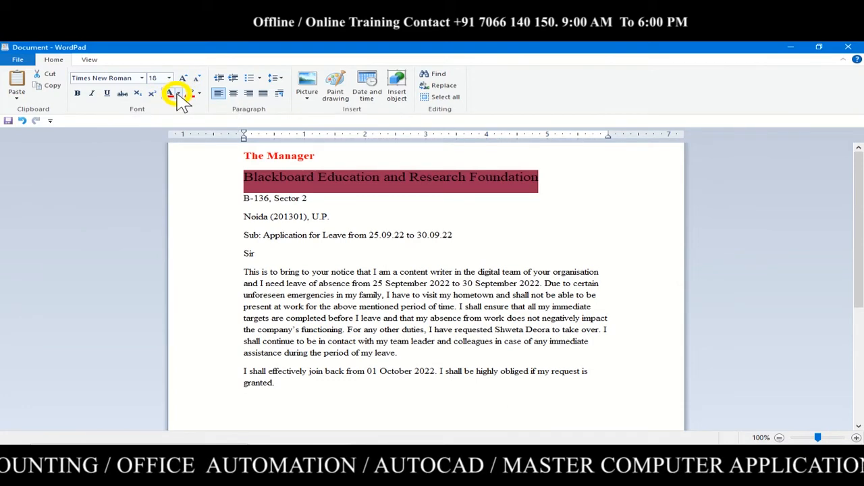
Change the text color of the line "Blackboard Education and Research Foundation" to white
click(178, 94)
click(277, 177)
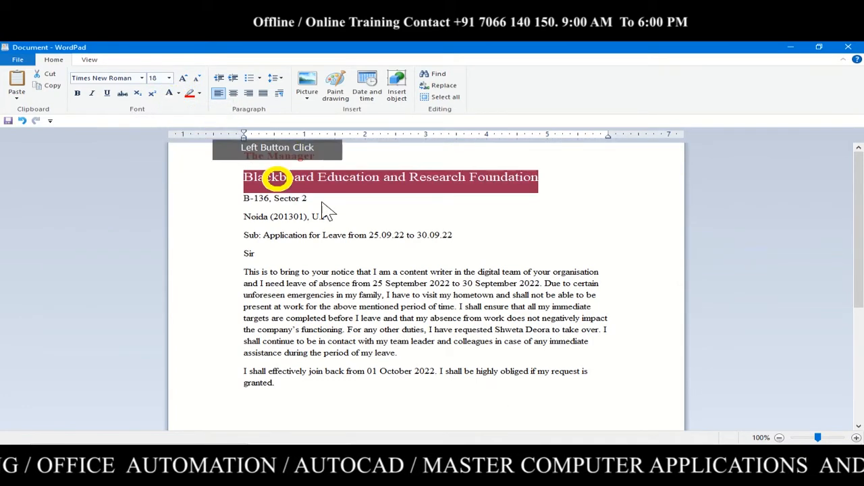
click(389, 221)
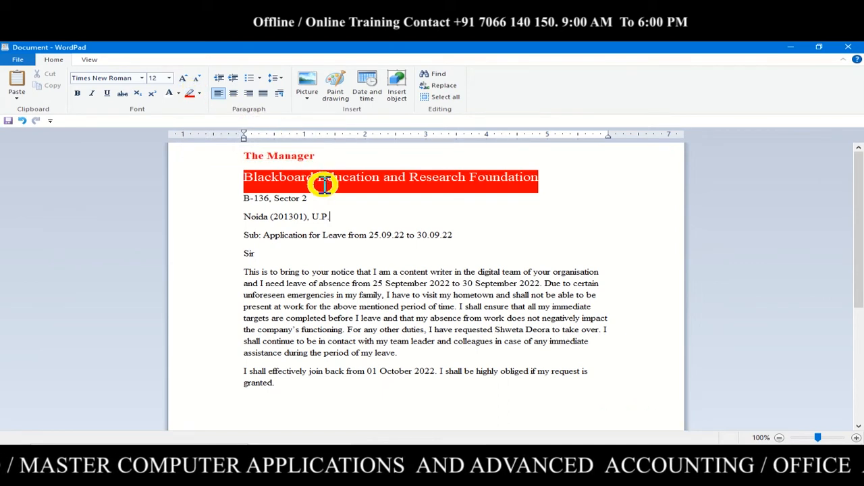
Change the highlight color of the line "Blackboard Education and Research Foundation" to yellow
click(515, 183)
drag(544, 181, 258, 177)
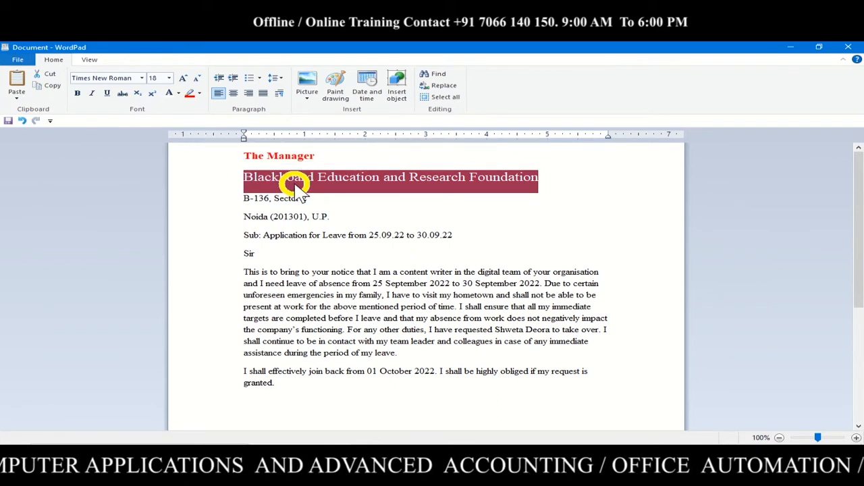
click(200, 95)
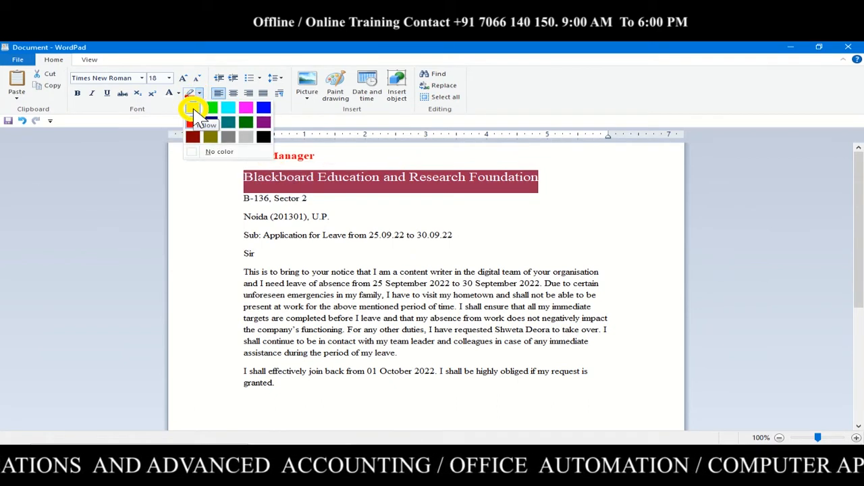
click(193, 110)
click(367, 192)
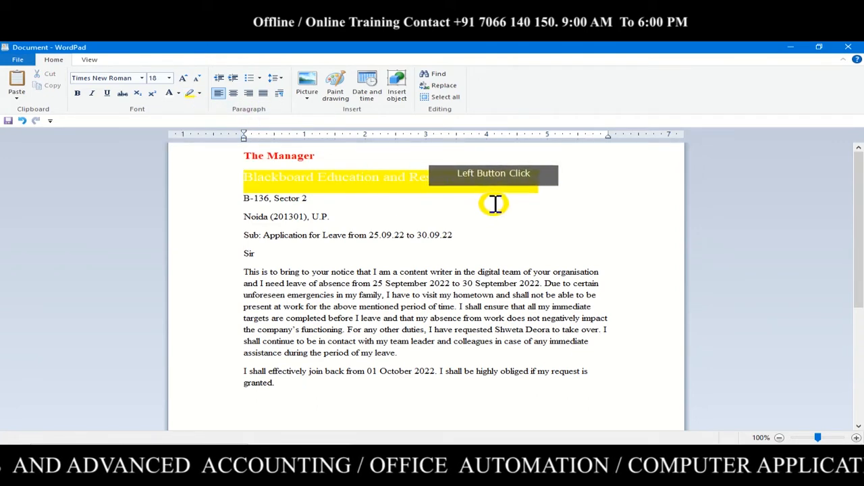
Set the text color of the line "Blackboard Education and Research Foundation" to Automatic
click(522, 177)
drag(544, 178, 274, 179)
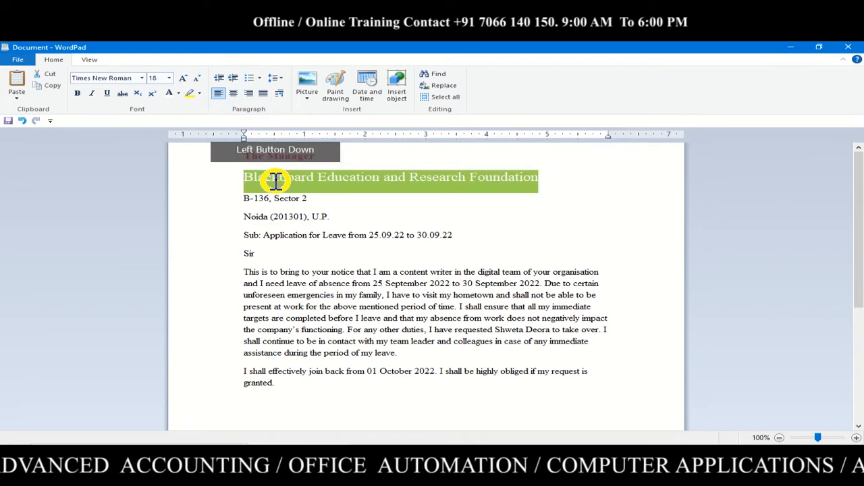
click(180, 93)
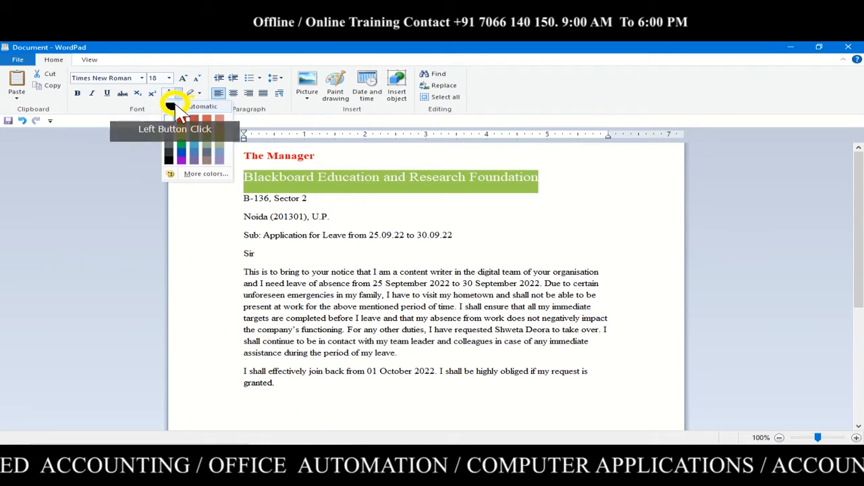
click(170, 107)
click(355, 180)
click(530, 220)
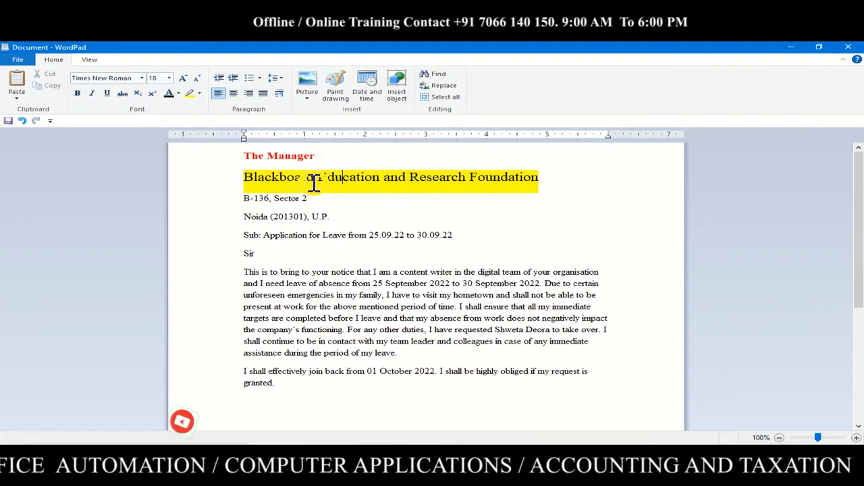
Reduce the font size of the line "Blackboard Education and Research Foundation" by five size levels
scroll(347, 351, down, 5)
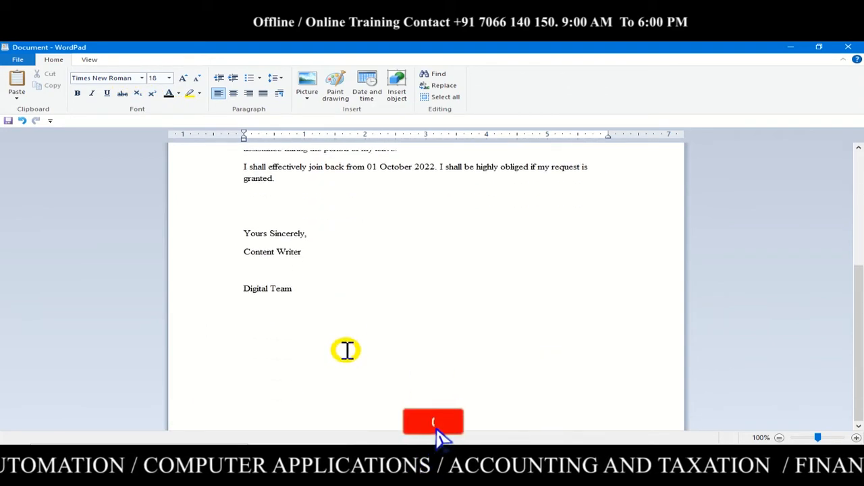
scroll(347, 351, up, 5)
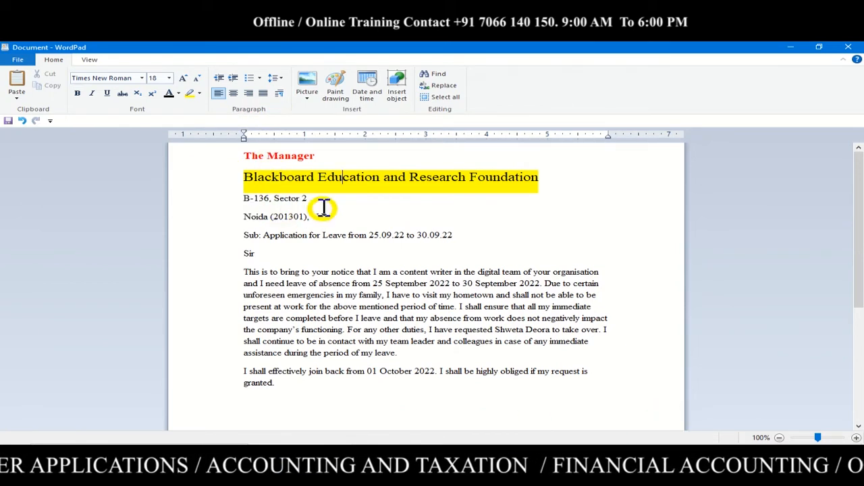
drag(563, 186, 241, 187)
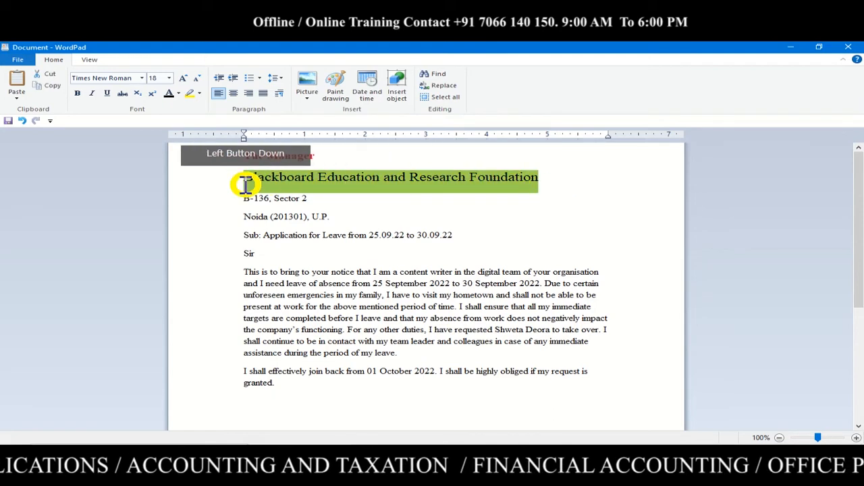
click(197, 79)
click(200, 81)
click(200, 82)
click(199, 82)
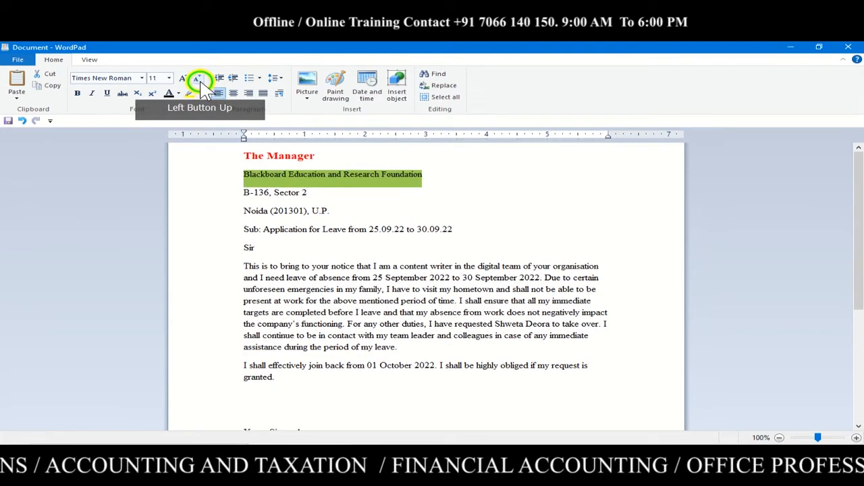
click(200, 82)
click(322, 176)
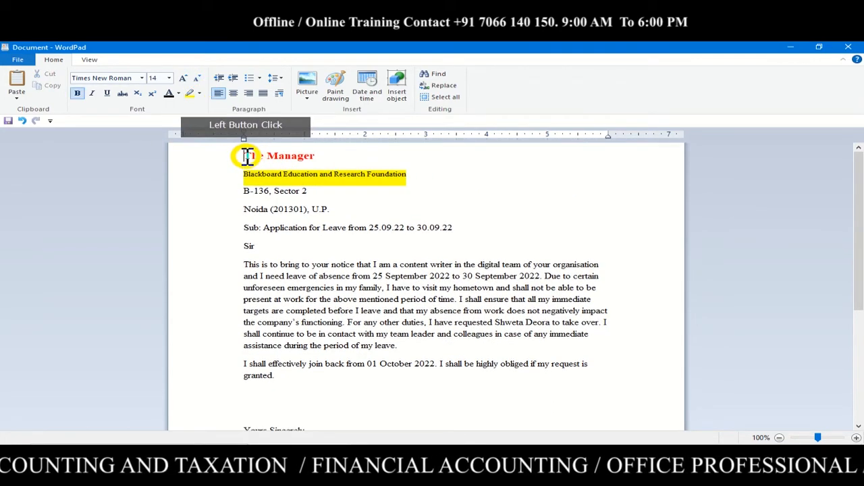
Try decreasing the paragraph indent of the entire letter, and clear the selection
drag(245, 157, 497, 286)
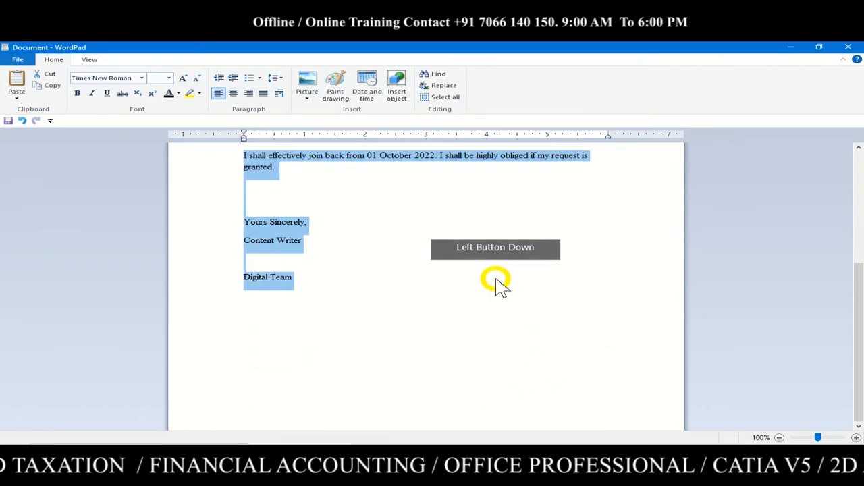
scroll(448, 255, up, 5)
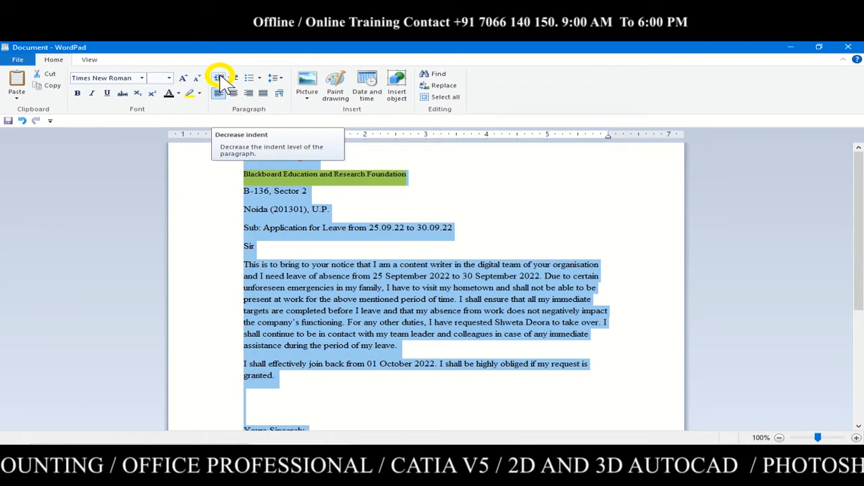
click(219, 78)
click(273, 176)
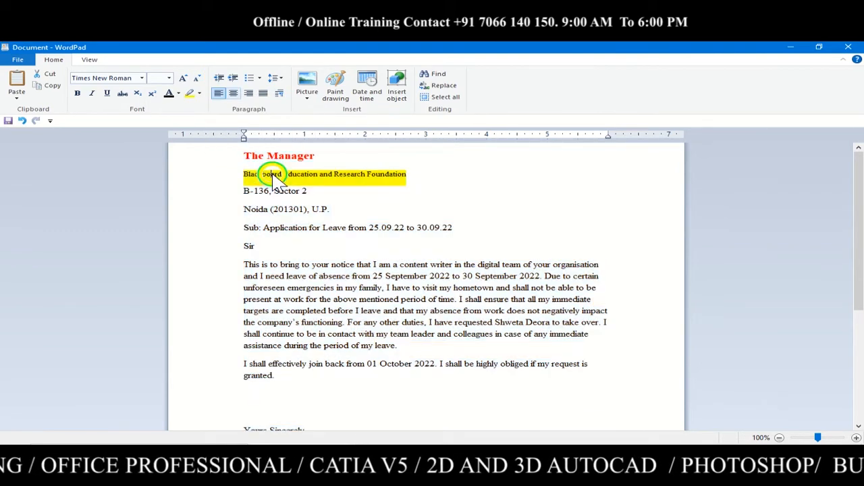
Try increasing and decreasing the street address line's indent, leave it indented one level, and make it a bulleted item
drag(307, 192, 236, 192)
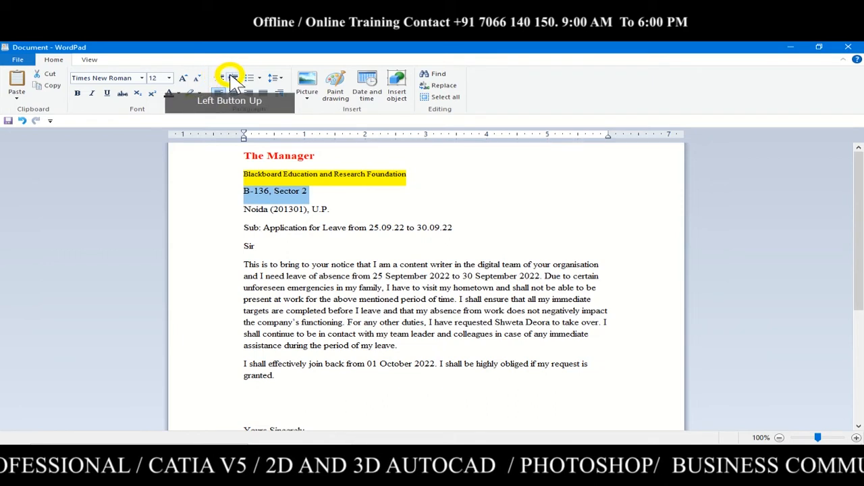
click(234, 79)
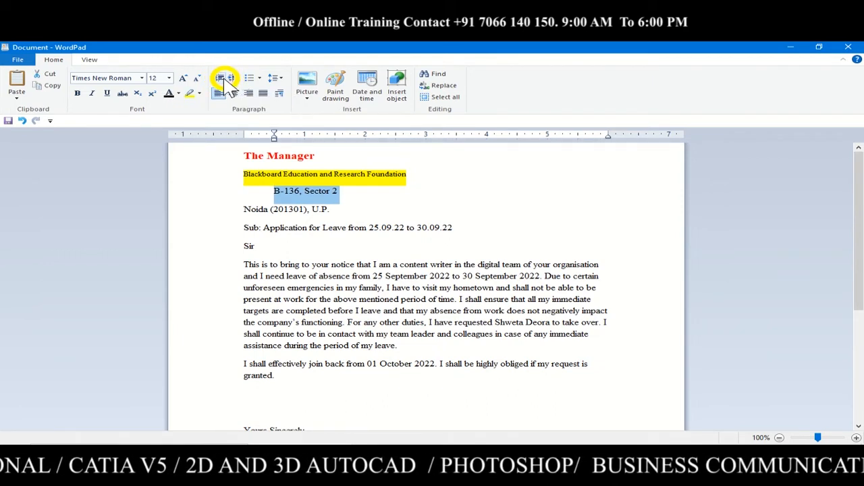
click(221, 79)
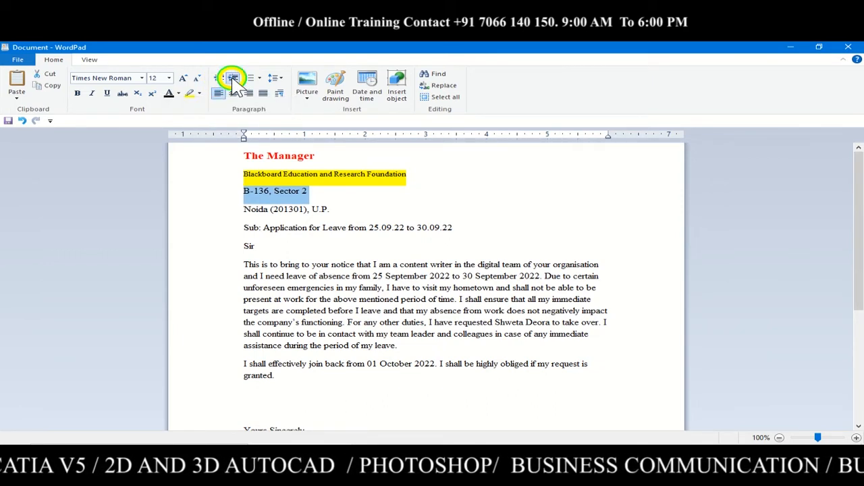
click(233, 78)
click(221, 79)
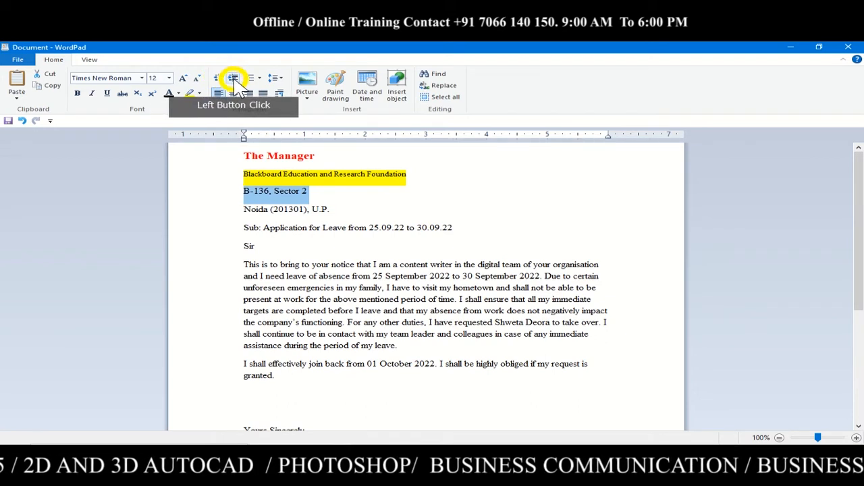
click(233, 79)
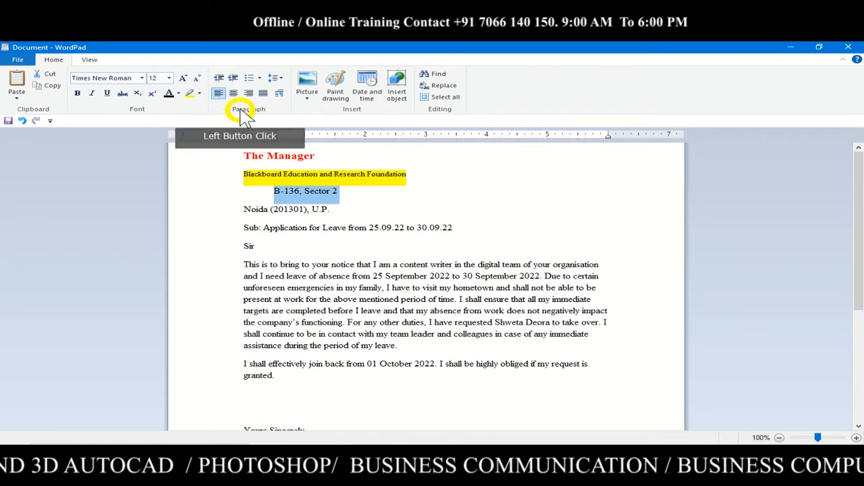
click(262, 80)
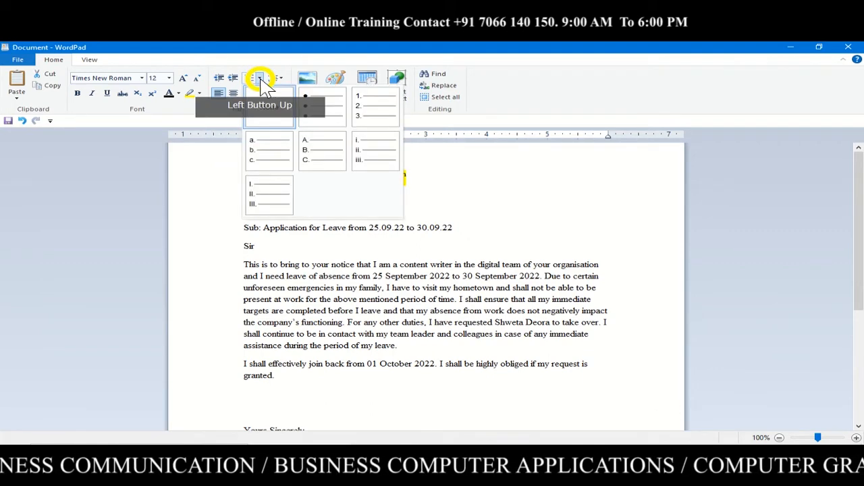
click(321, 109)
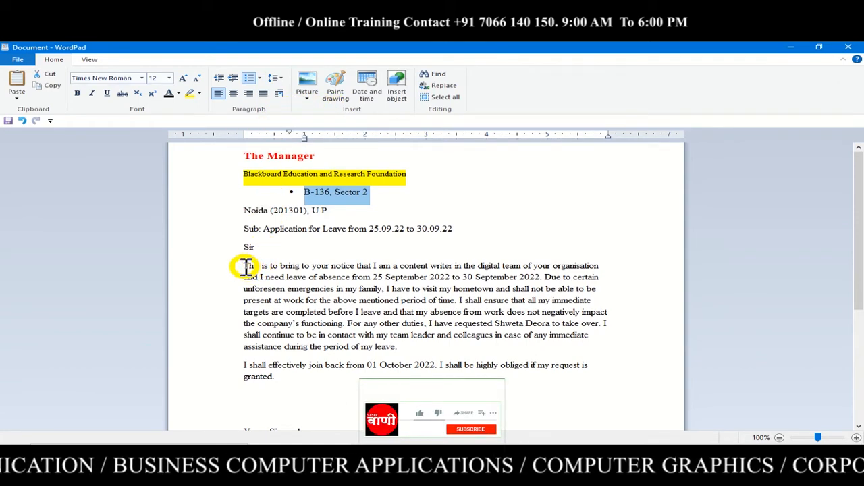
Try the bullet list style on the main body paragraph, and set its list style back to None
drag(247, 265, 406, 348)
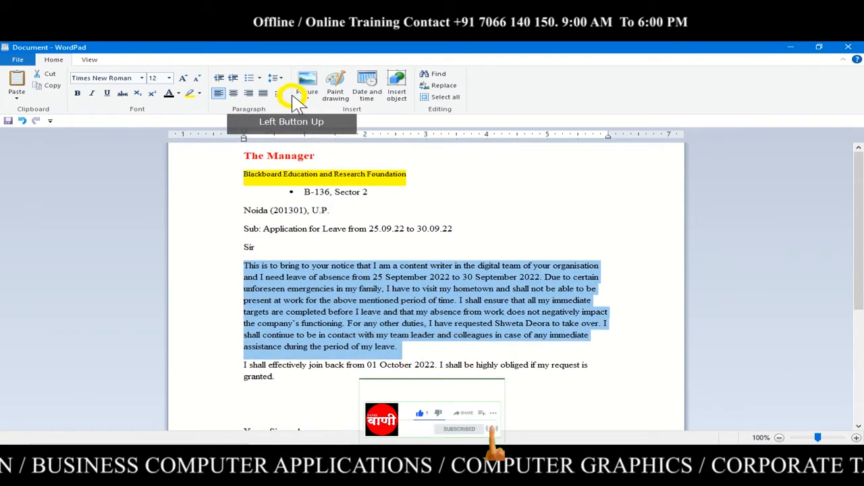
click(259, 78)
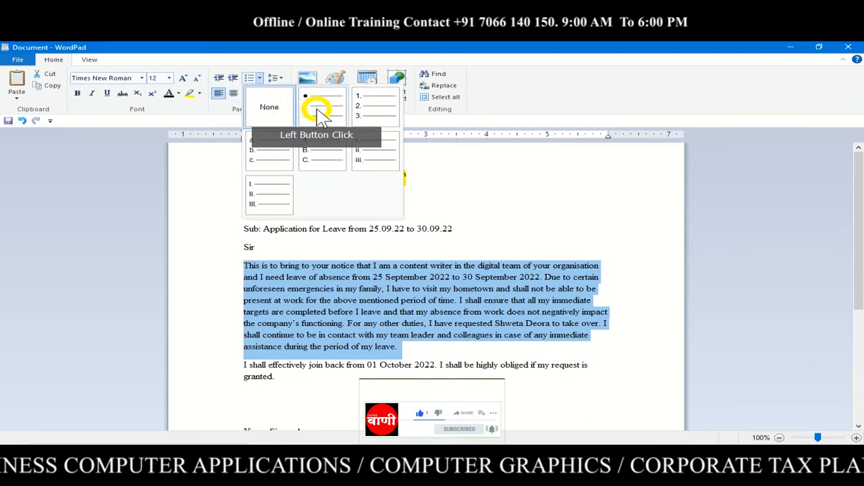
click(322, 108)
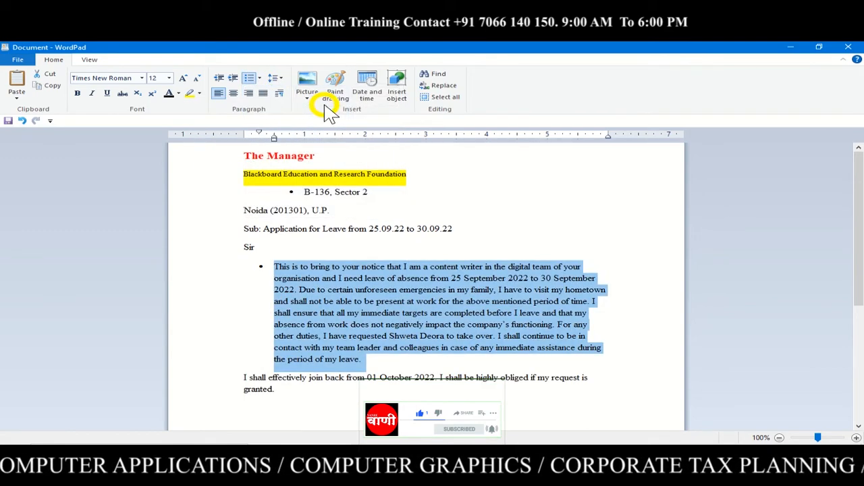
click(261, 78)
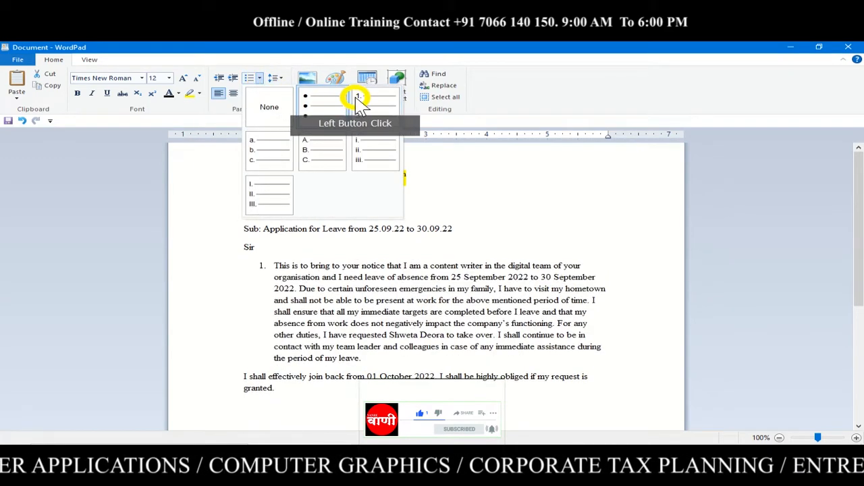
click(265, 108)
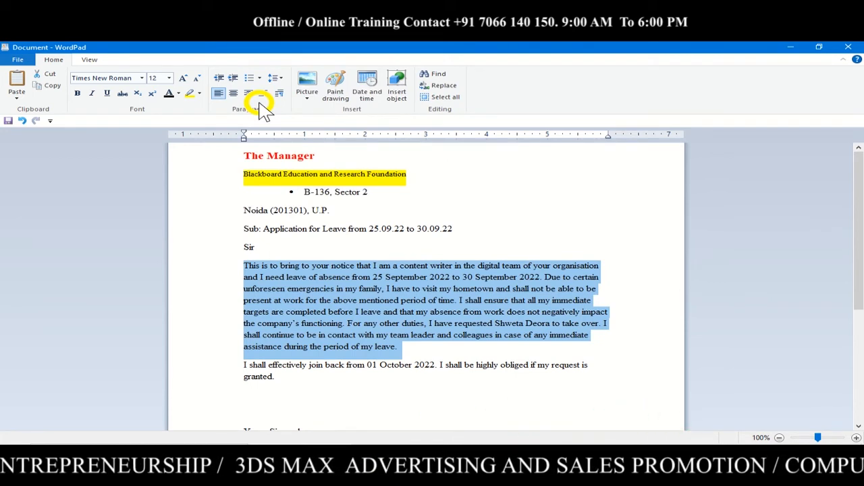
Set the line spacing of the text from "The Manager" through the paragraph ending in "granted." to 1.0
click(280, 79)
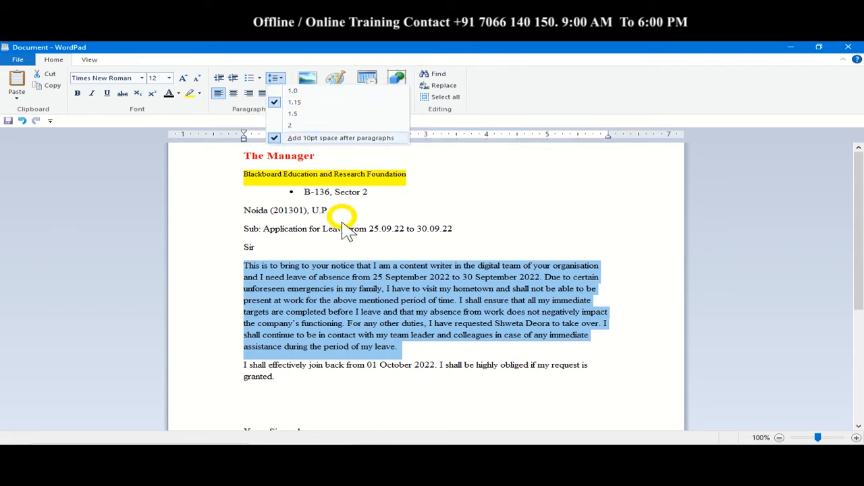
click(233, 175)
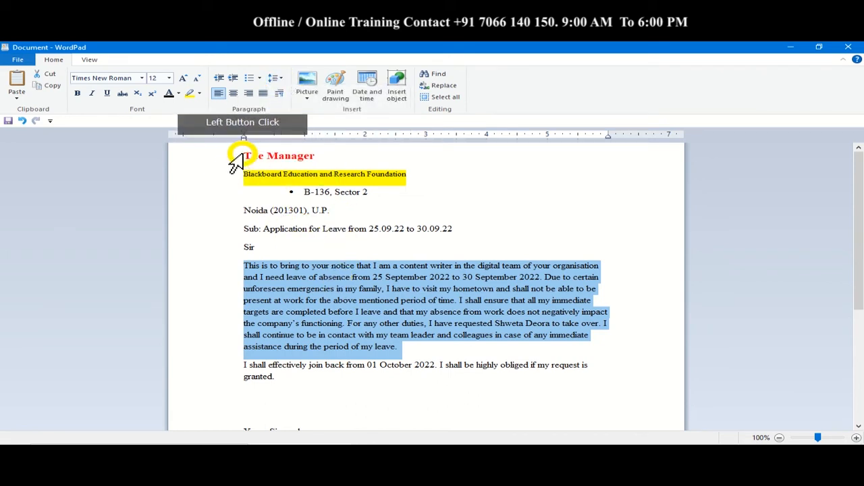
drag(249, 155, 461, 379)
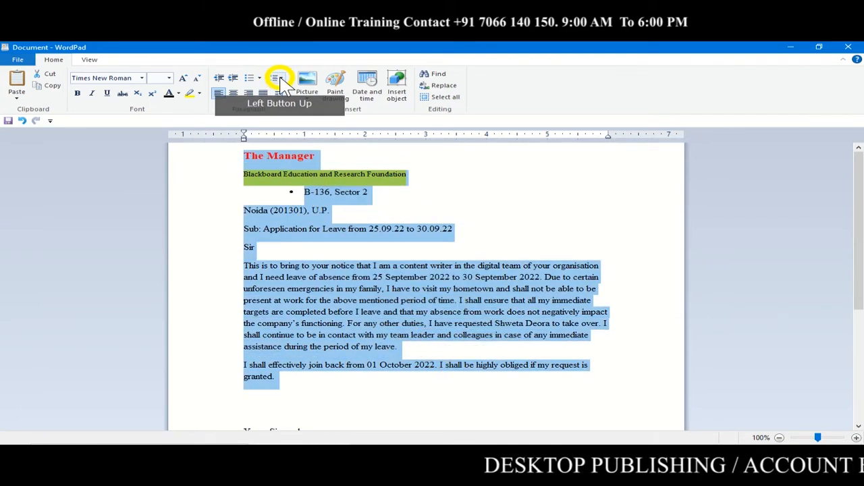
click(279, 79)
click(291, 89)
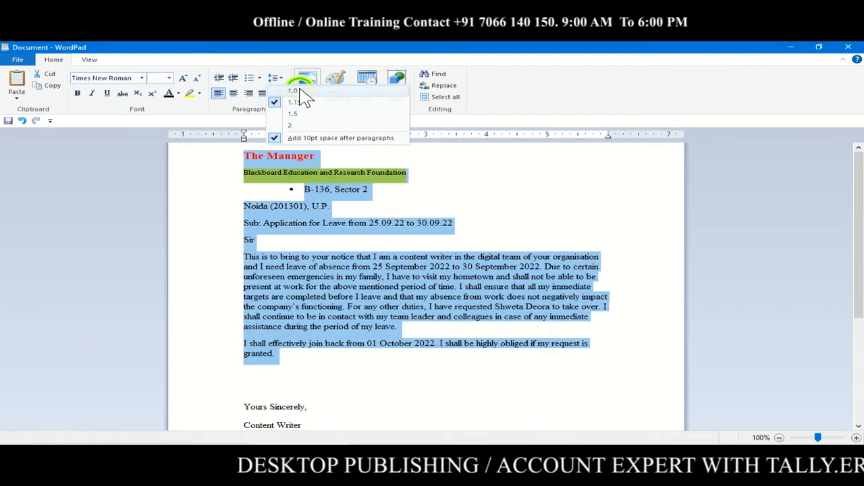
Try line spacings of 1.5 and 2 on the selected letter text
click(278, 80)
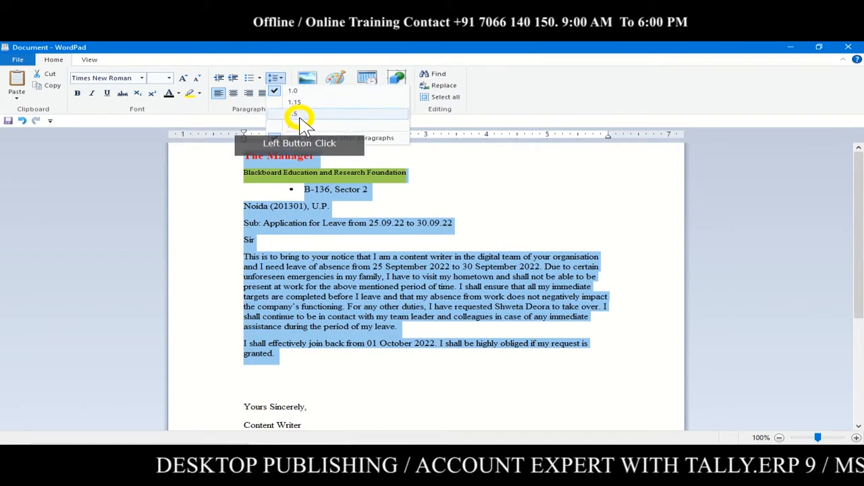
click(297, 113)
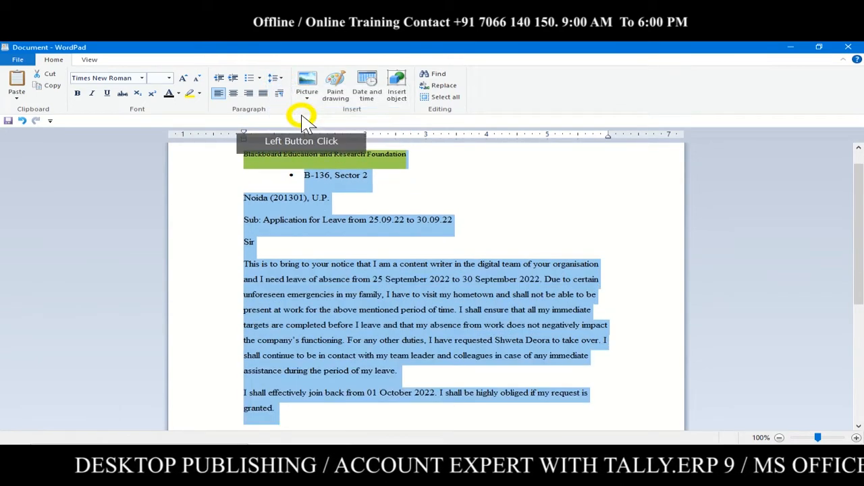
click(278, 79)
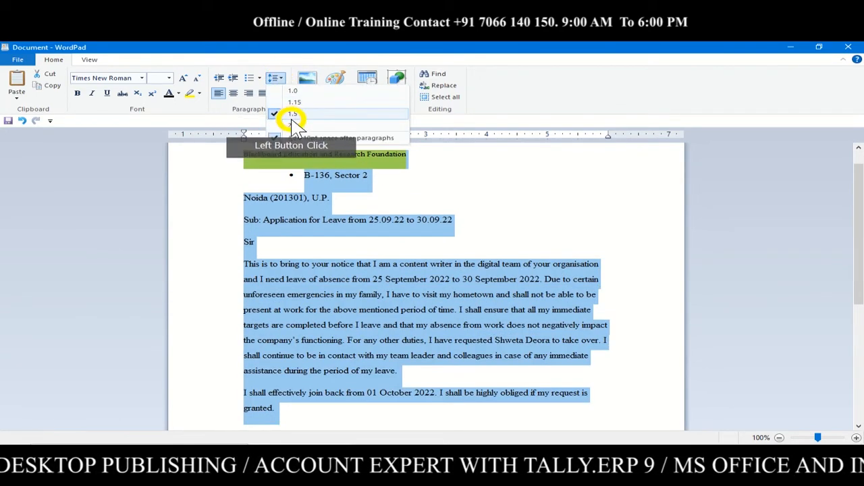
click(295, 126)
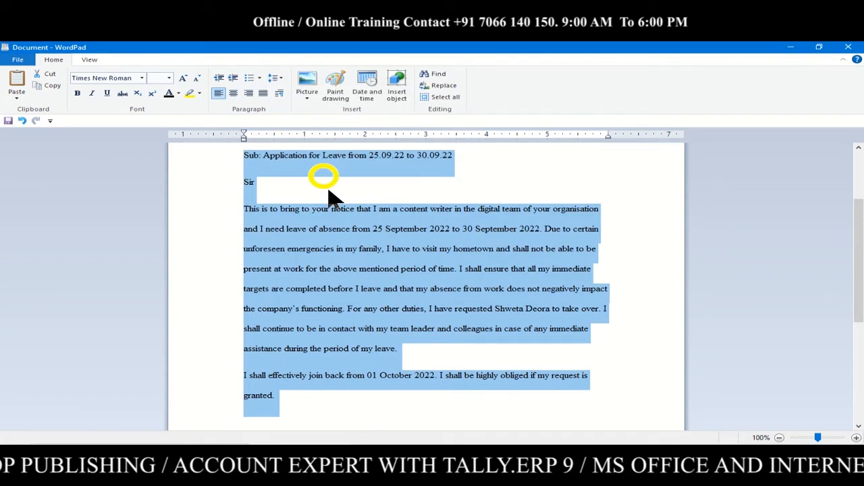
Set the line spacing of the selected letter text back to 1.0
scroll(367, 251, up, 3)
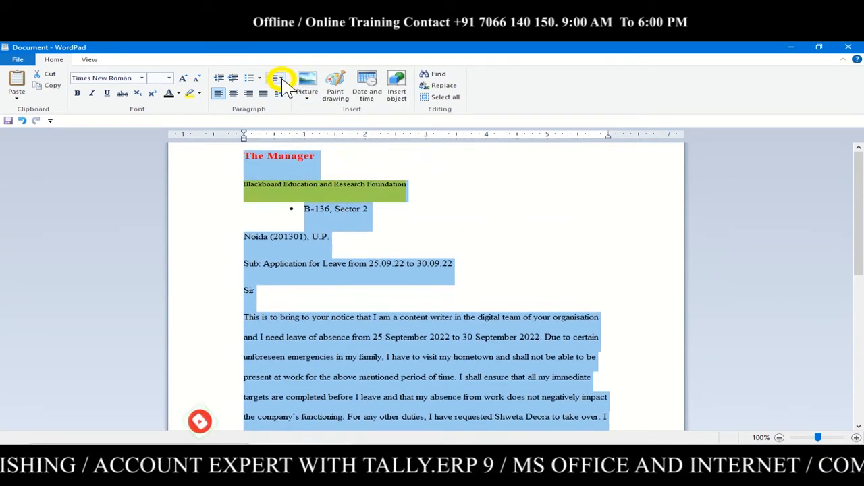
click(283, 79)
click(298, 98)
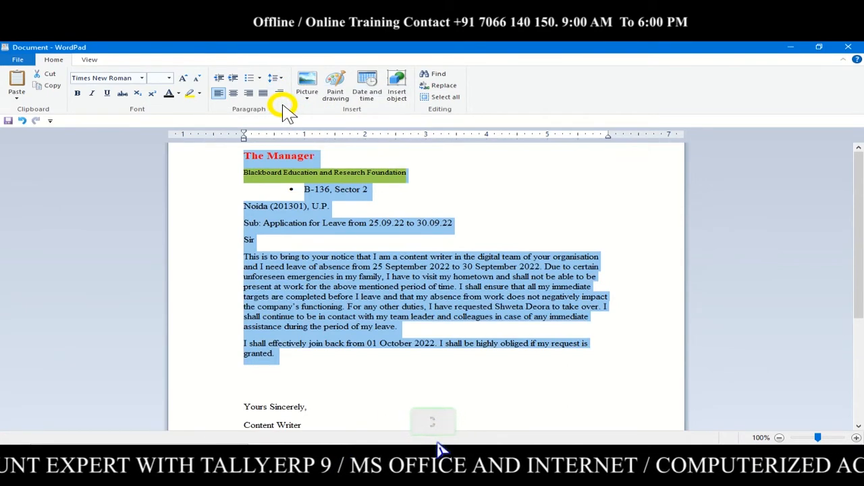
Remove the highlight from the selected letter text and set its text color to Automatic
click(199, 94)
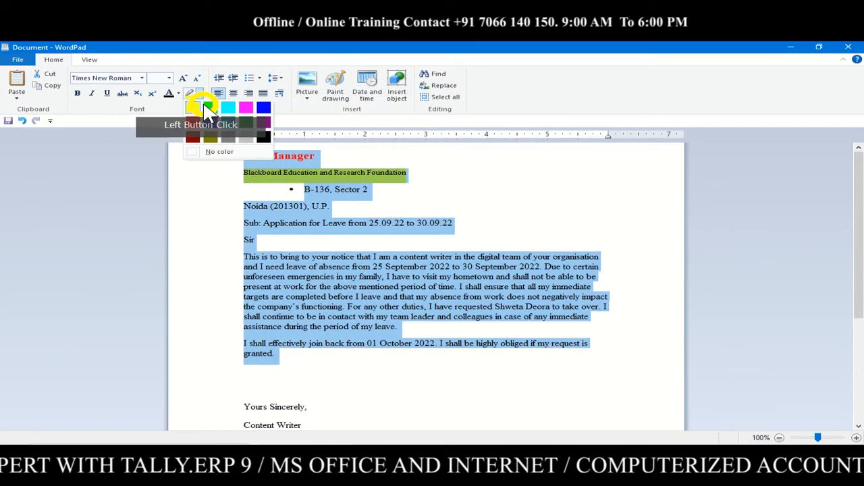
click(220, 151)
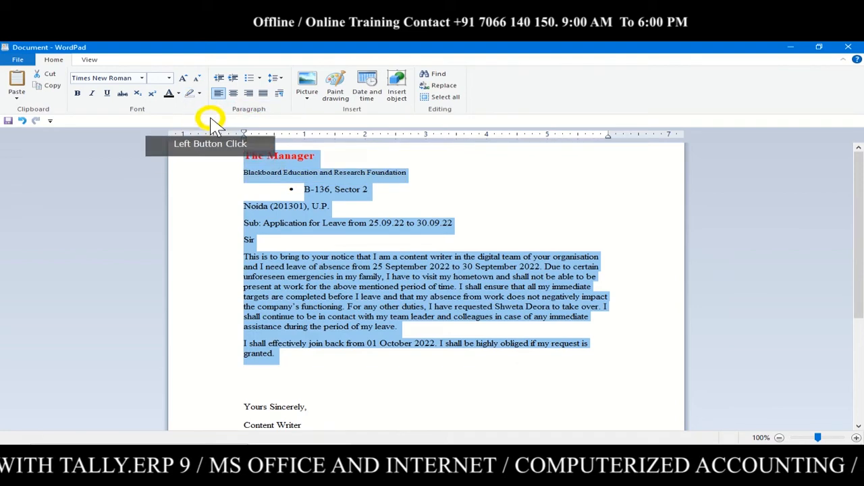
click(179, 93)
click(173, 111)
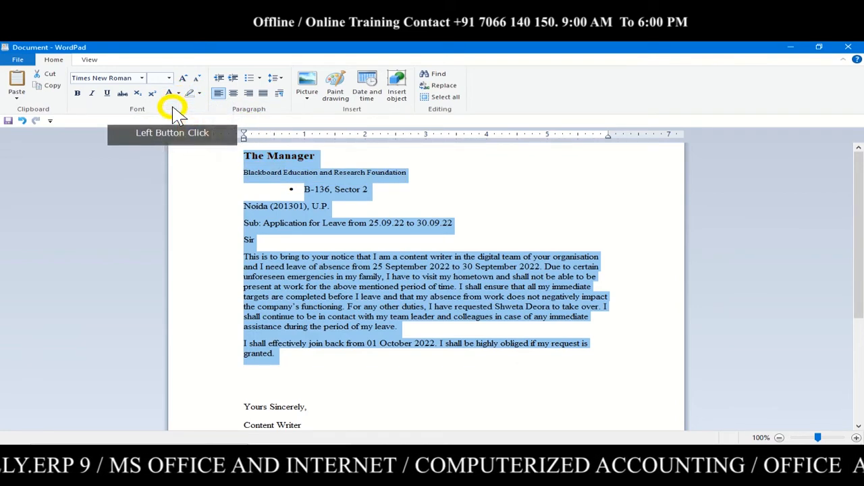
Remove the bullet and the indent from the address line below "Blackboard Education and Research Foundation"
click(336, 188)
click(280, 190)
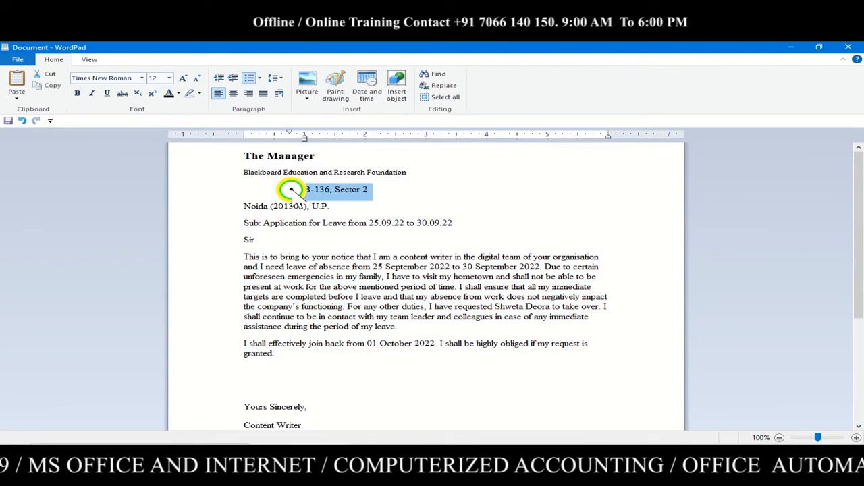
click(251, 79)
click(261, 79)
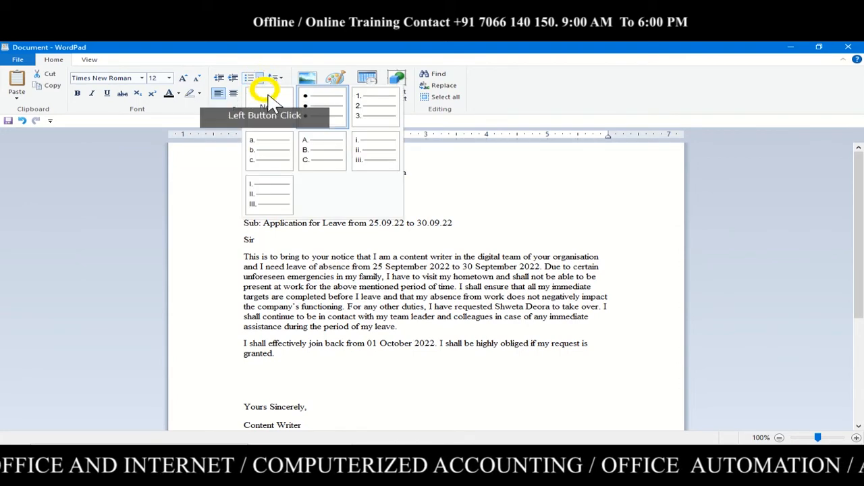
click(270, 113)
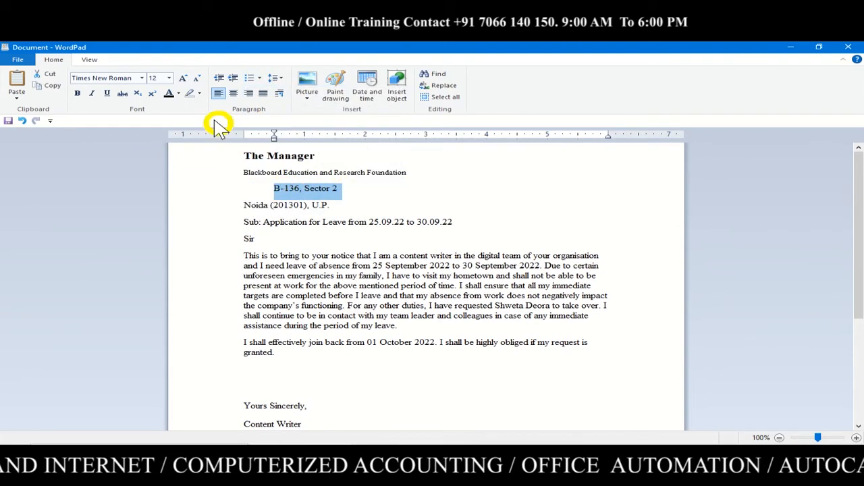
click(220, 80)
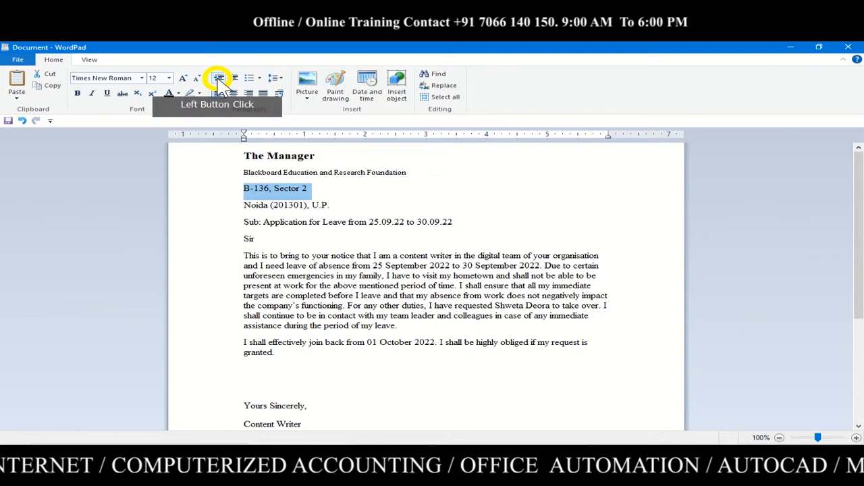
click(269, 190)
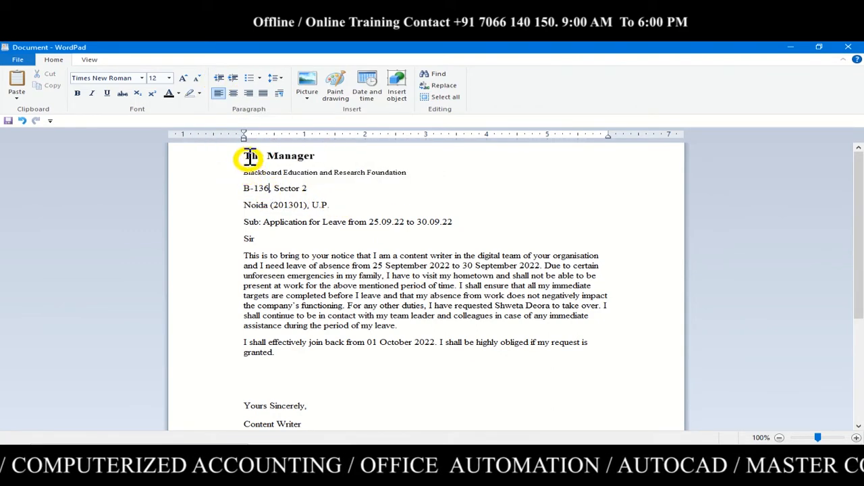
Set the line spacing of the lines from "The Manager" through "Sir" to 1.0
drag(246, 154, 444, 245)
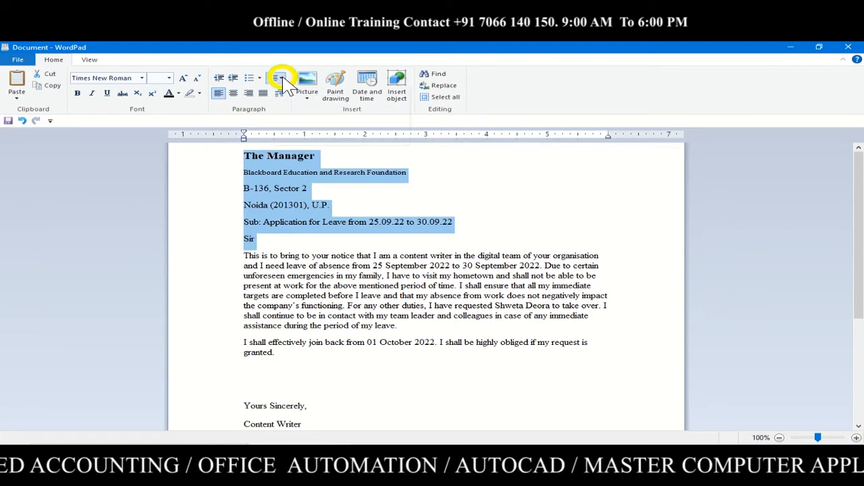
click(279, 78)
click(294, 91)
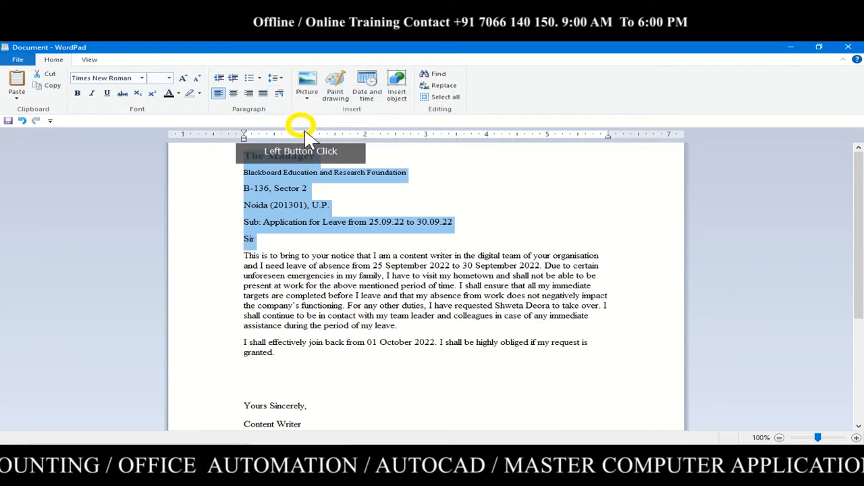
click(338, 284)
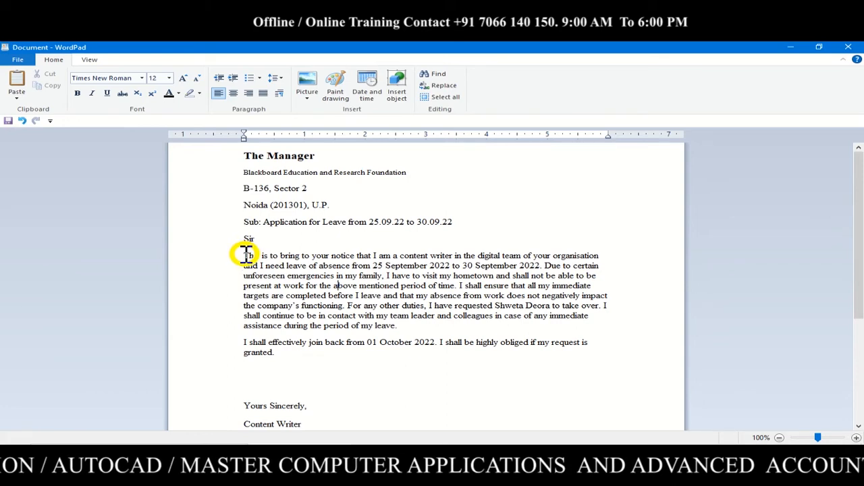
Try center, justified and right alignment on the paragraph starting "This is to bring to your notice", and return it to left alignment
drag(246, 255, 398, 330)
click(233, 93)
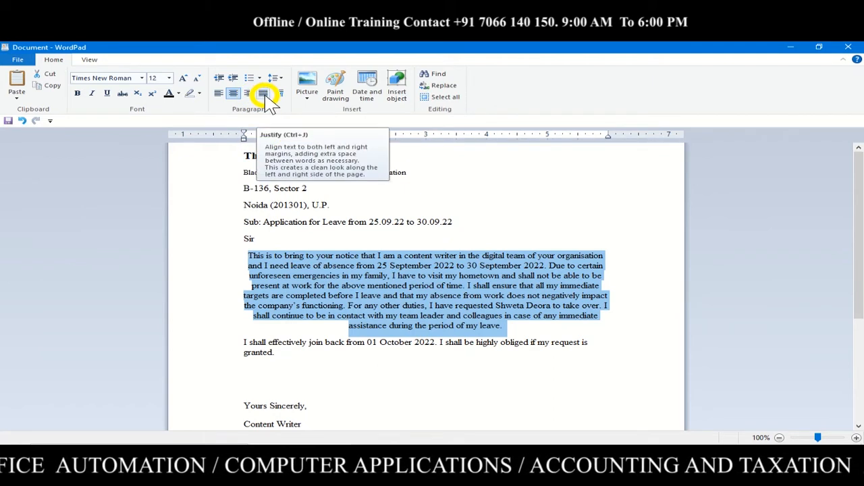
click(263, 94)
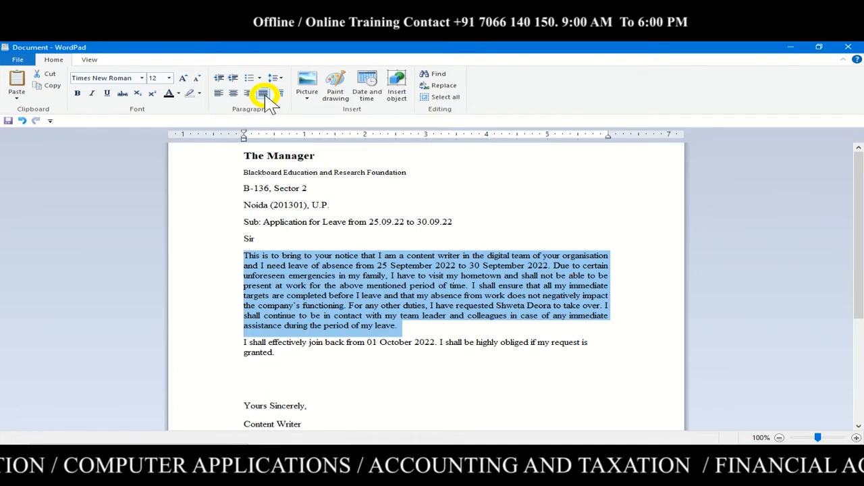
click(221, 94)
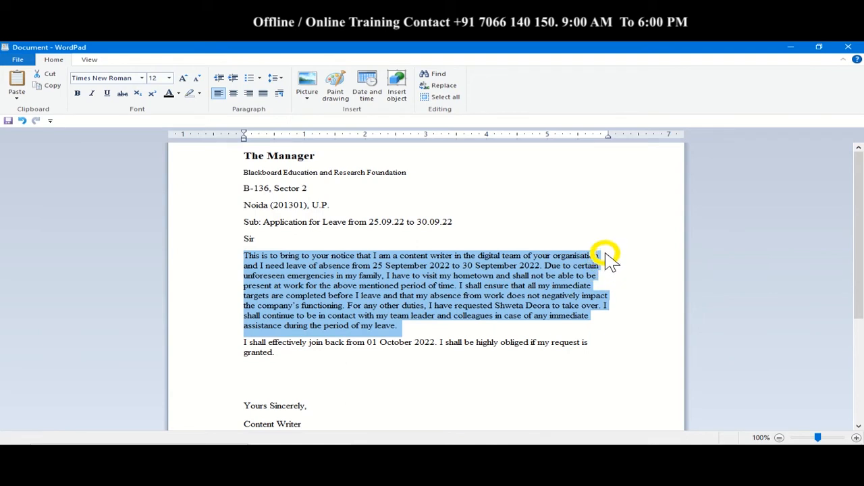
click(263, 93)
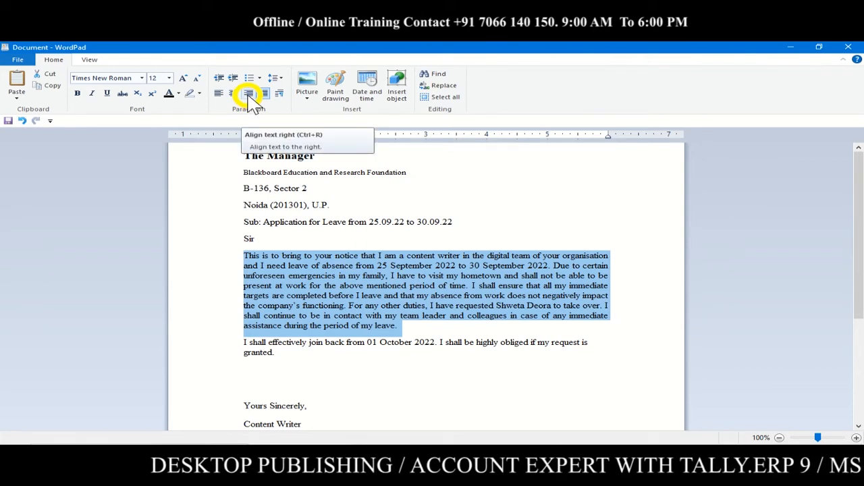
click(248, 95)
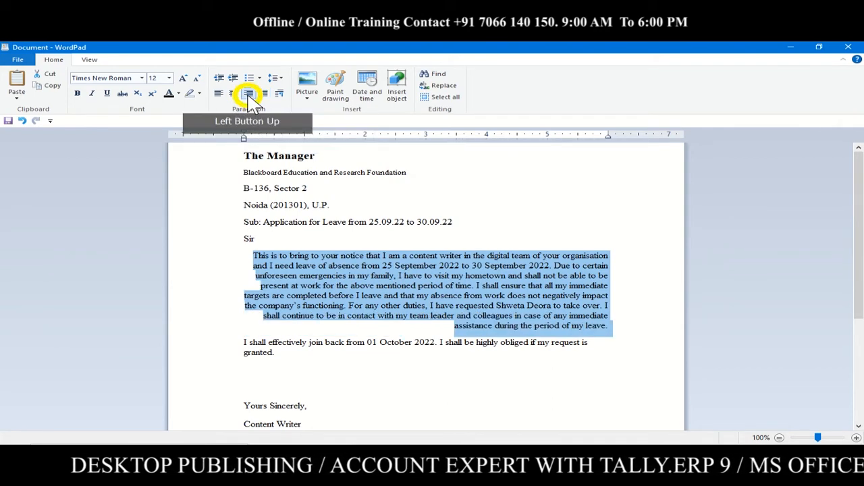
click(234, 94)
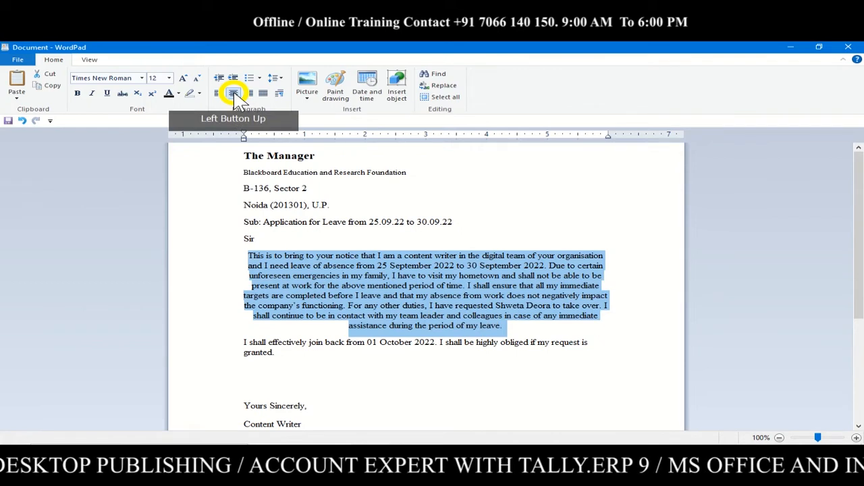
click(218, 94)
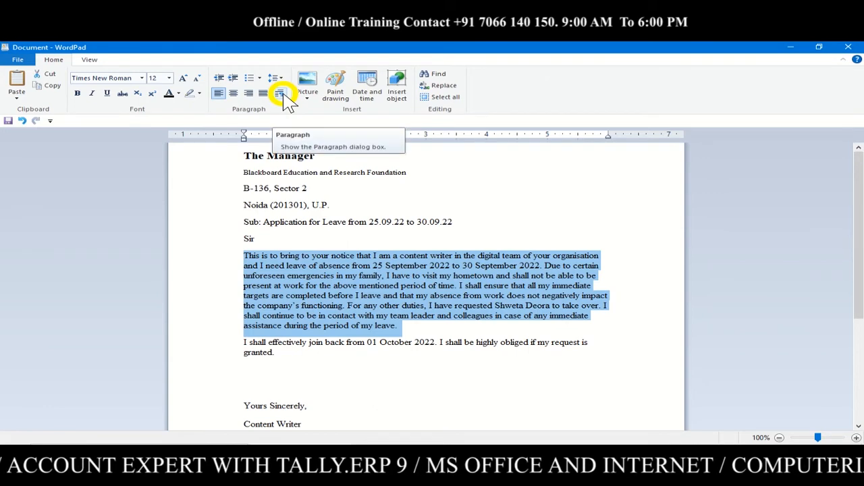
Try a left indent of 2 and a first-line indent of 1 on the selected body paragraph, and undo the change
click(281, 94)
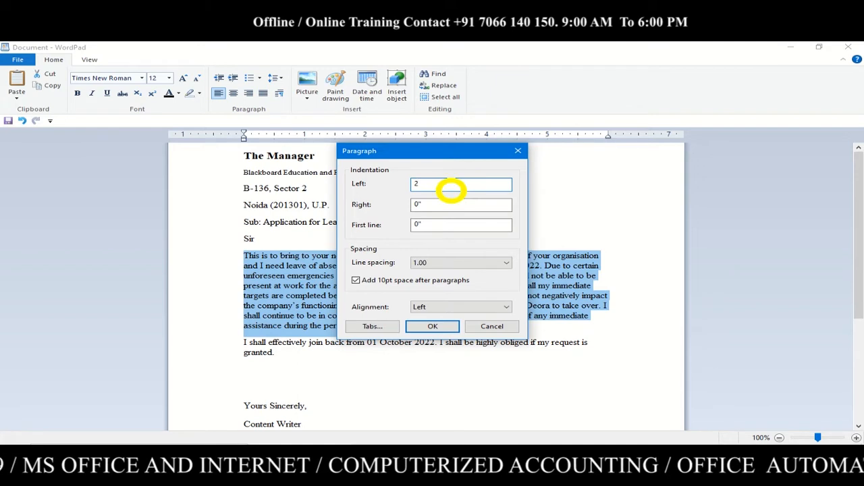
drag(429, 225, 414, 226)
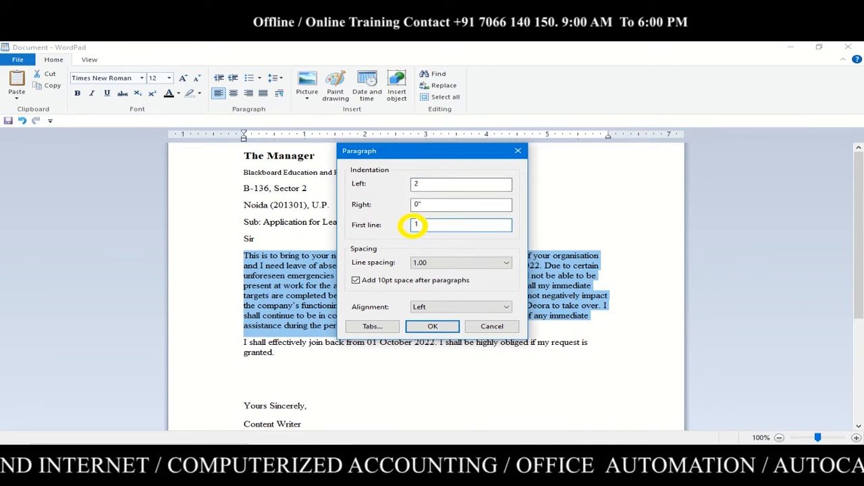
text(1)
click(432, 327)
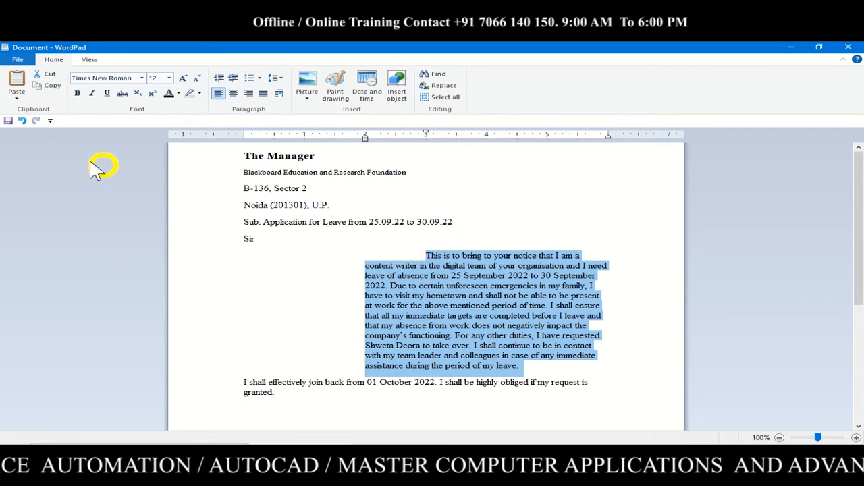
click(22, 120)
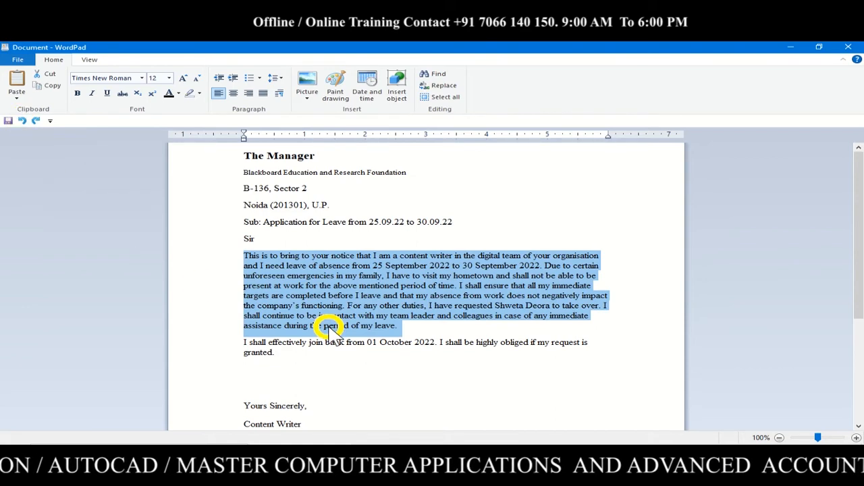
Add two blank lines after the body paragraph ending in "during the period of my leave."
click(426, 327)
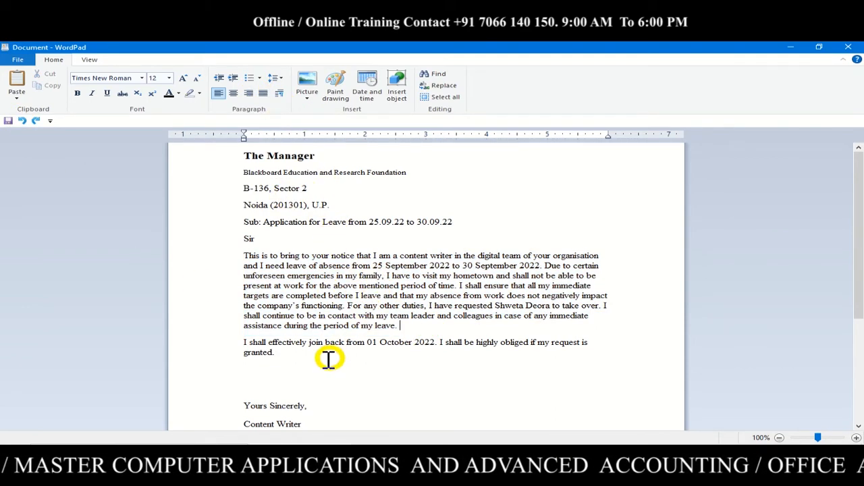
key(Return)
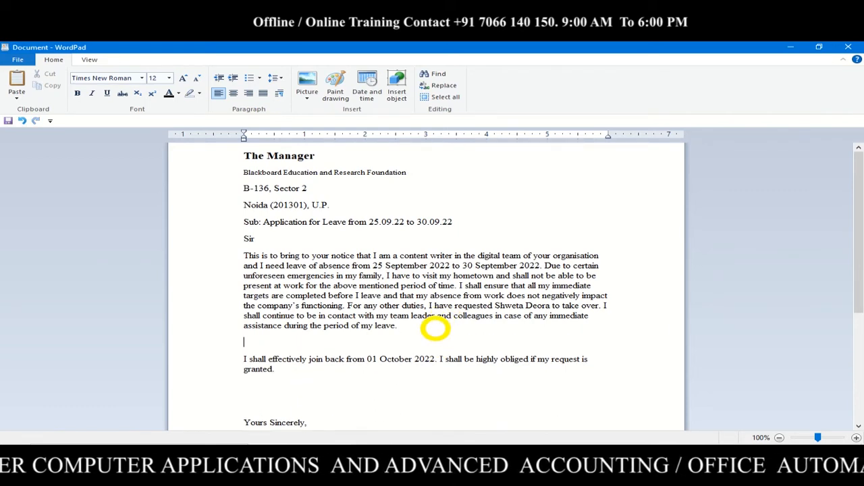
key(Return)
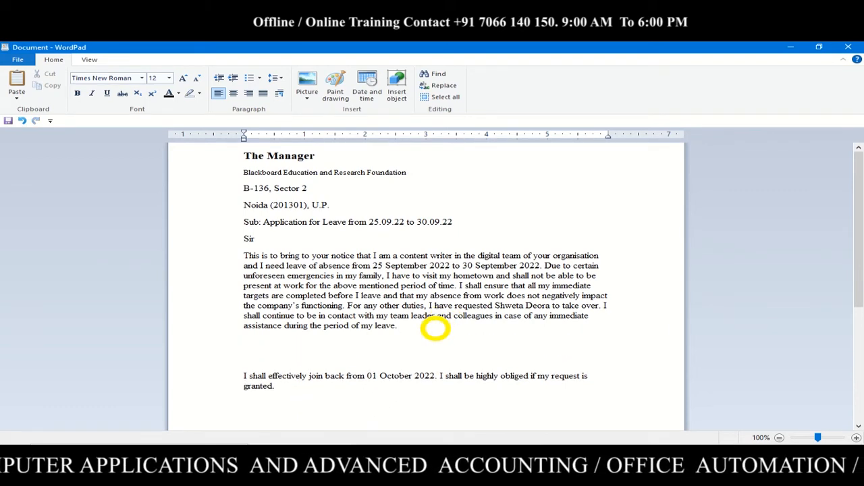
Insert the picture "sea And Sunset" from the Pictures folder at the blank line below the body paragraph
click(309, 101)
click(328, 116)
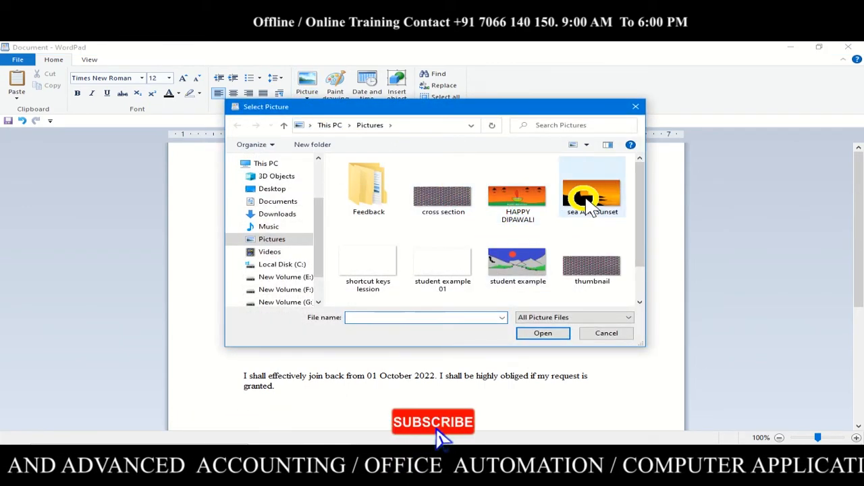
scroll(588, 211, down, 1)
scroll(570, 215, up, 1)
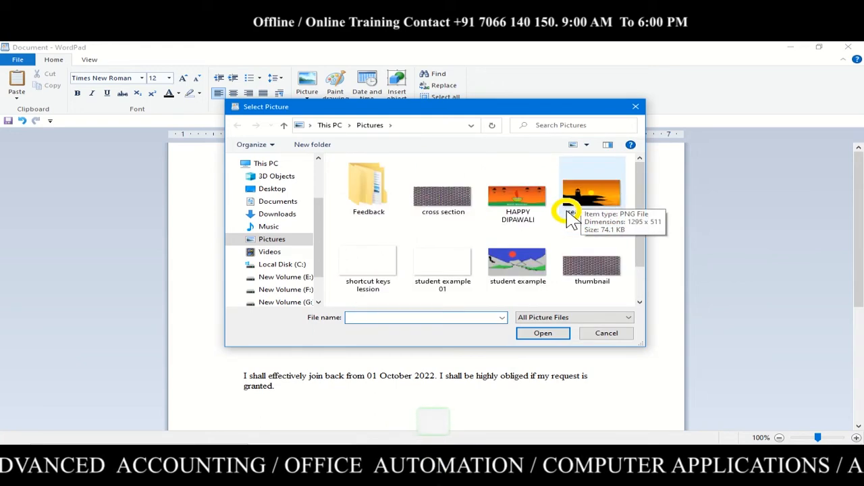
scroll(569, 215, down, 1)
scroll(574, 215, up, 1)
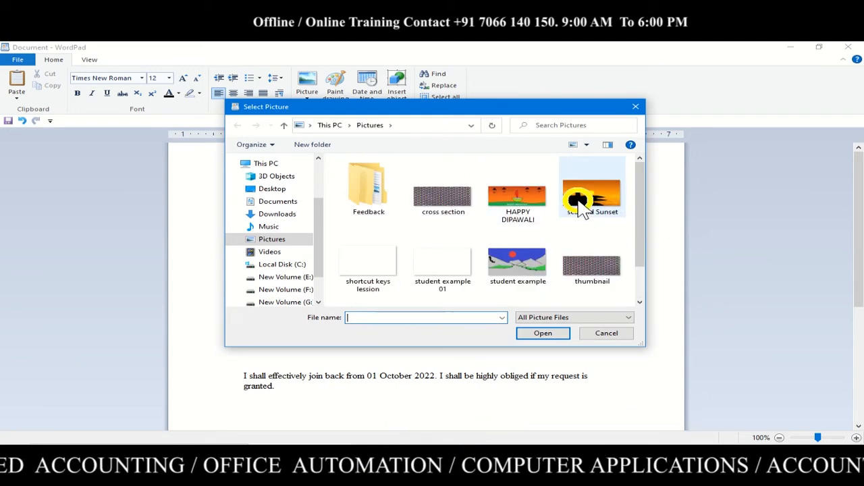
click(581, 206)
click(546, 333)
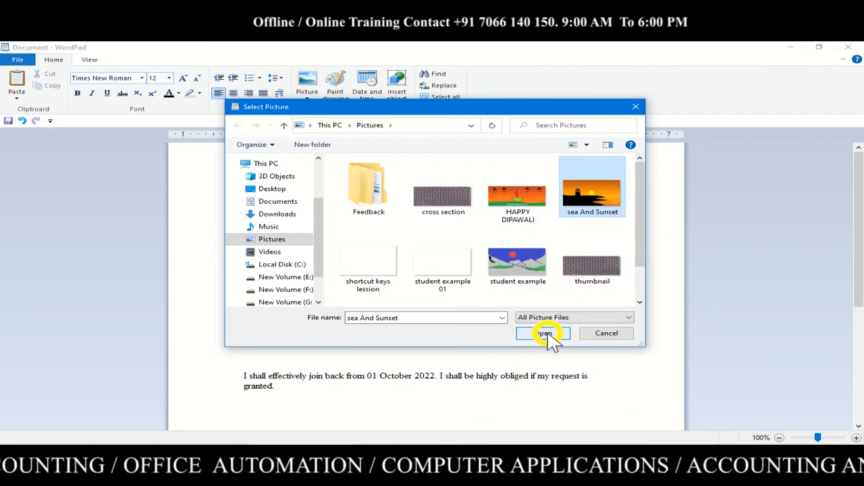
Shrink the inserted sunset picture proportionally to about 2.4 inches wide
scroll(498, 312, down, 2)
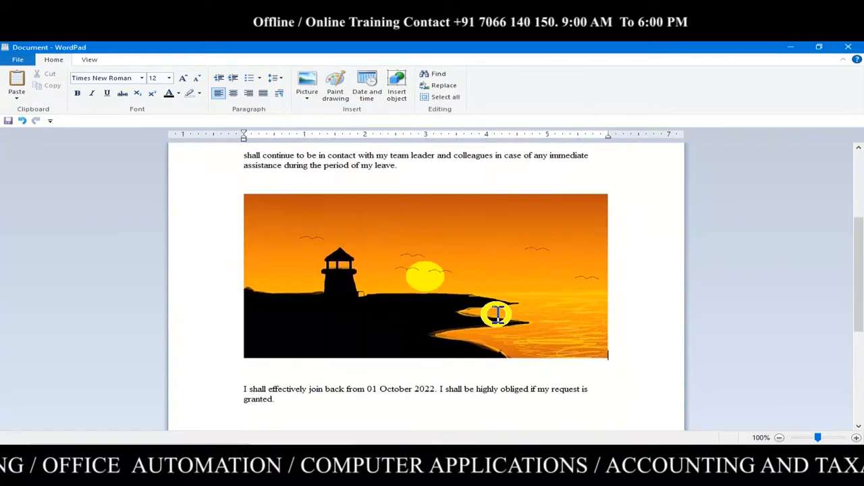
scroll(498, 312, down, 3)
scroll(498, 315, up, 6)
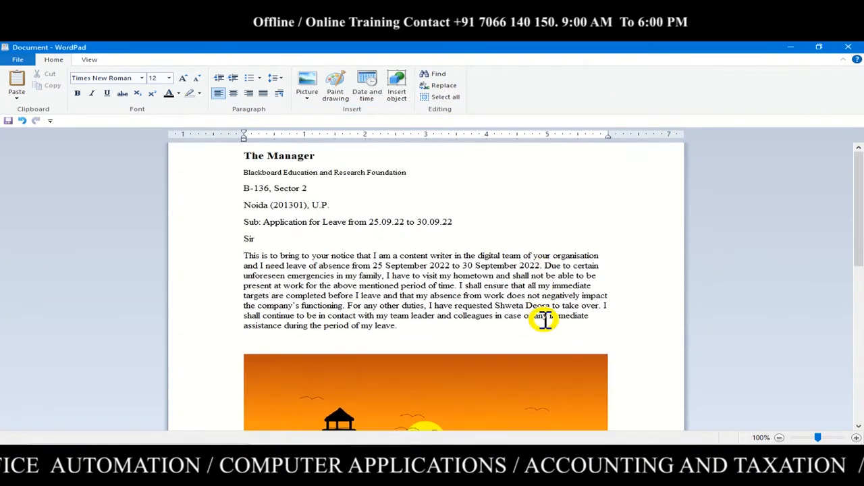
scroll(540, 321, down, 4)
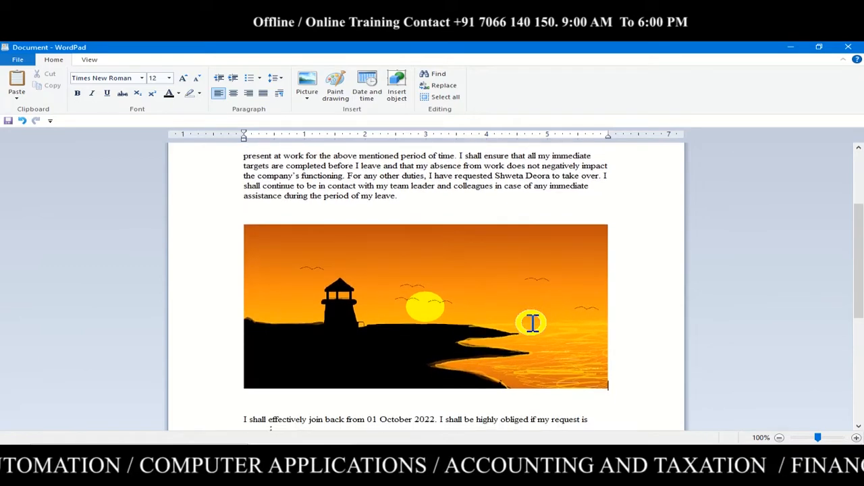
click(532, 324)
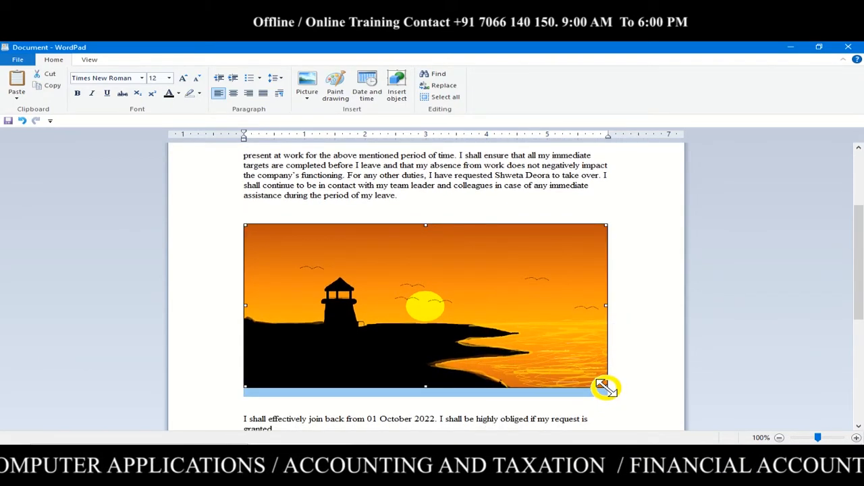
drag(605, 387, 337, 234)
Copy the resized sunset picture and try to paste the copy beside it
right_click(331, 248)
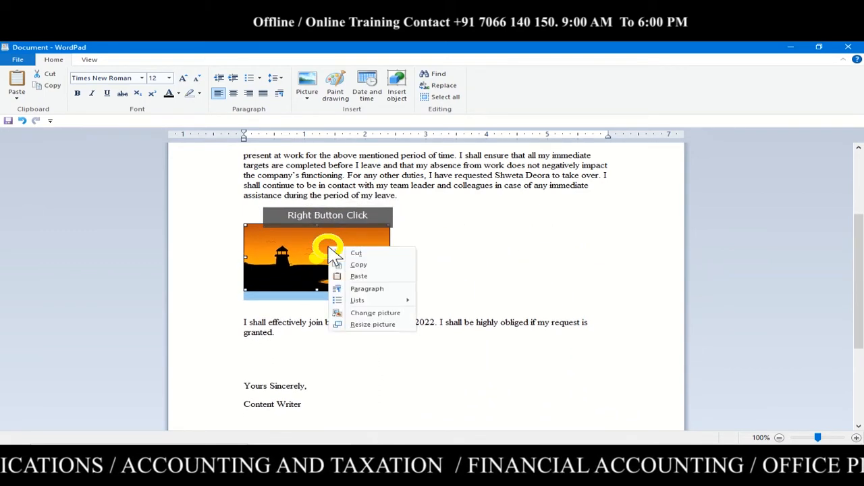
click(362, 268)
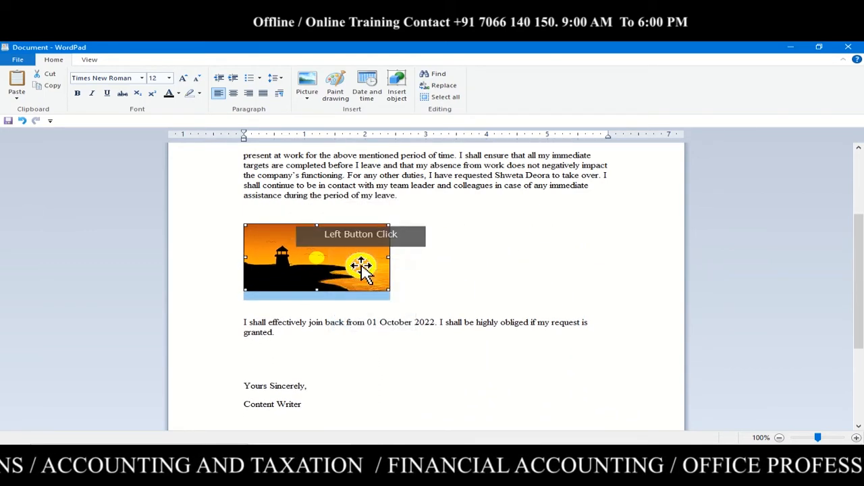
right_click(427, 246)
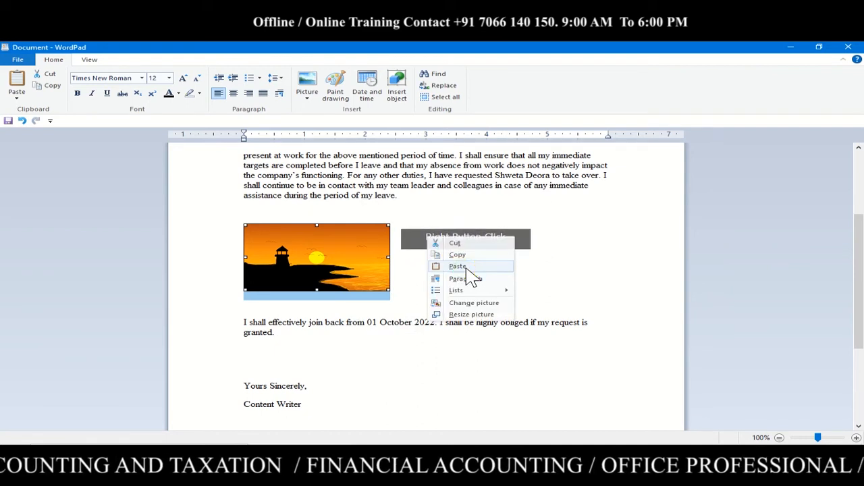
click(465, 267)
Try to move the sunset picture into the empty space to its right
click(347, 247)
click(328, 237)
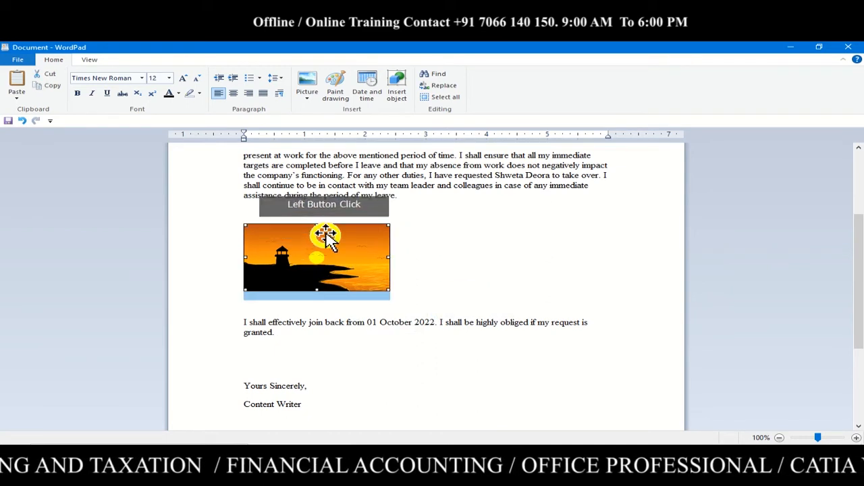
drag(328, 236, 472, 248)
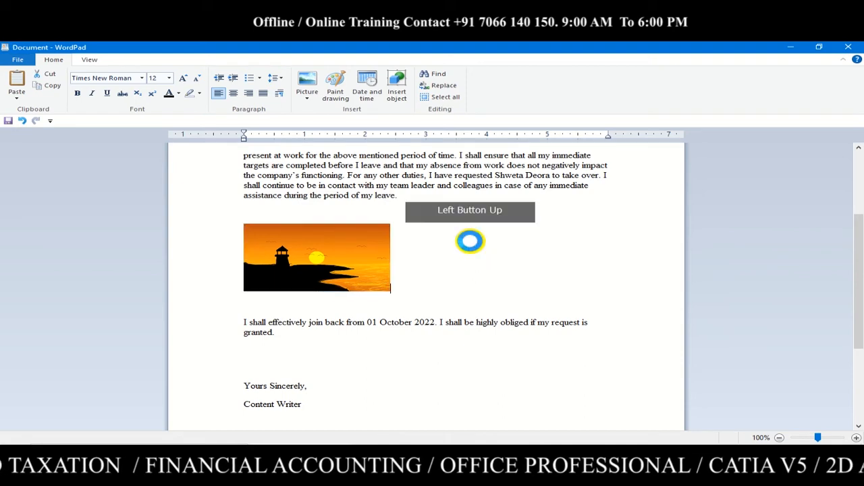
Move the sunset picture below the closing paragraph, and paste a copy of it on the blank line under the body paragraph
drag(316, 263, 353, 372)
click(290, 198)
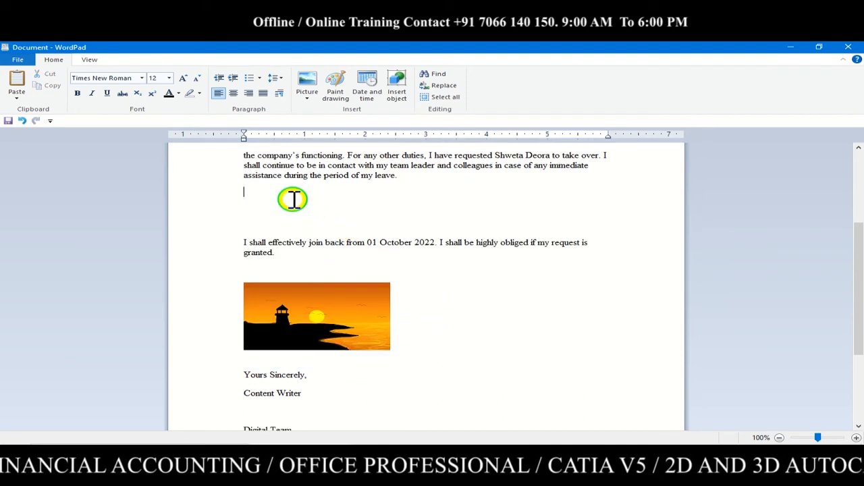
right_click(293, 210)
click(329, 230)
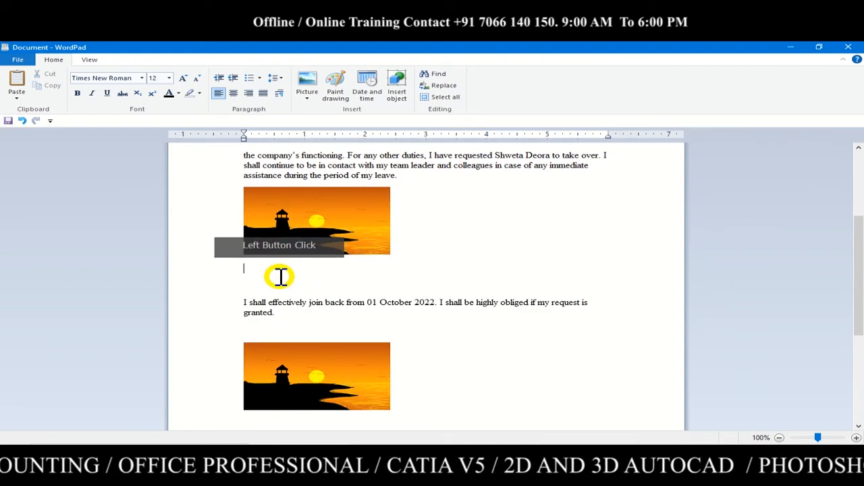
key(BackSpace)
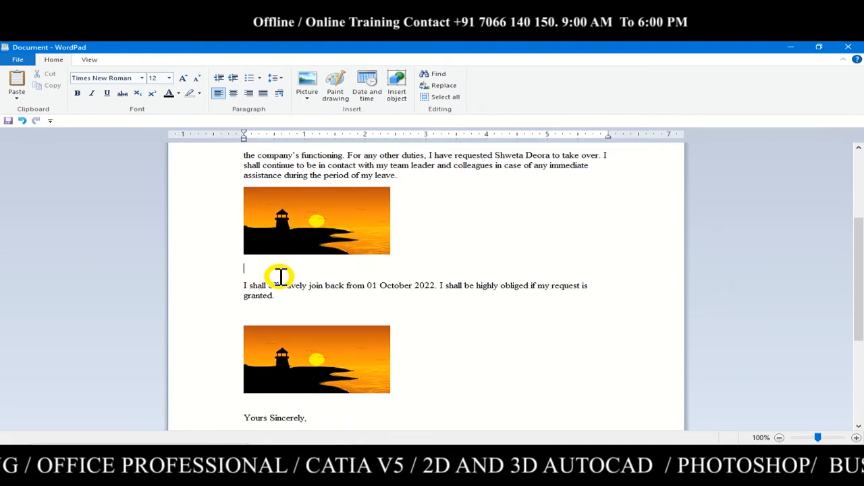
scroll(281, 277, up, 1)
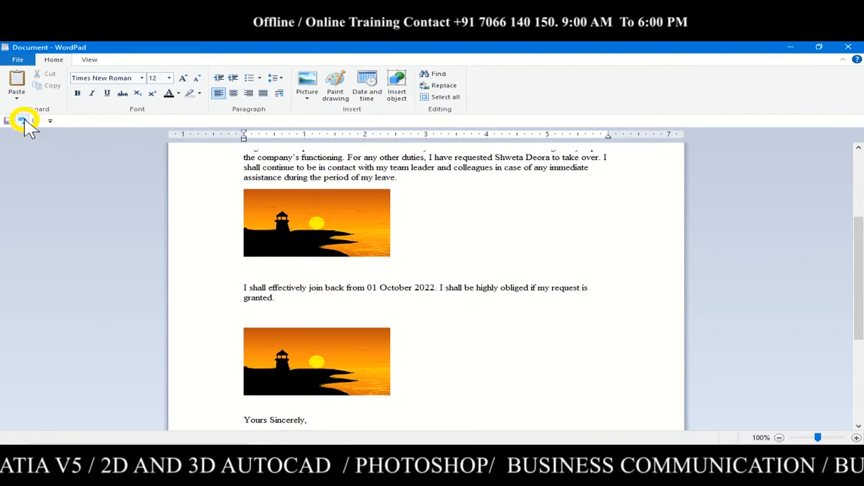
Undo the latest picture changes until the sunset picture is back at its original full width
click(23, 121)
click(23, 121)
click(23, 121)
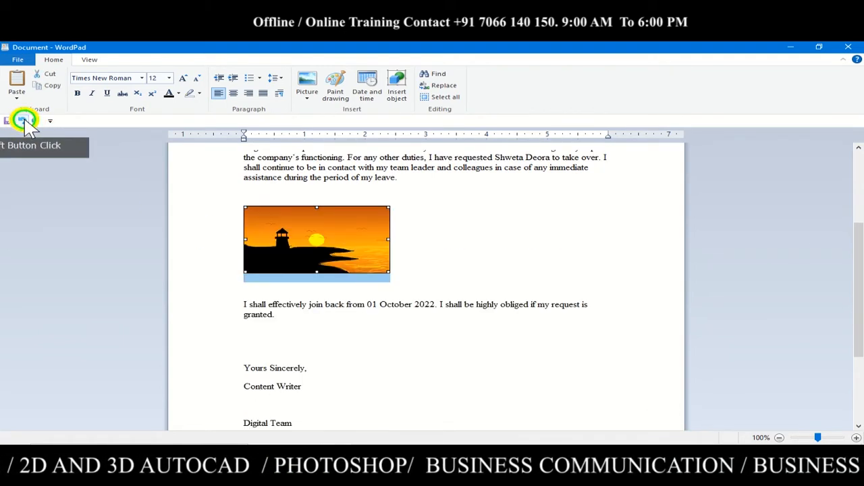
click(25, 122)
scroll(463, 271, up, 5)
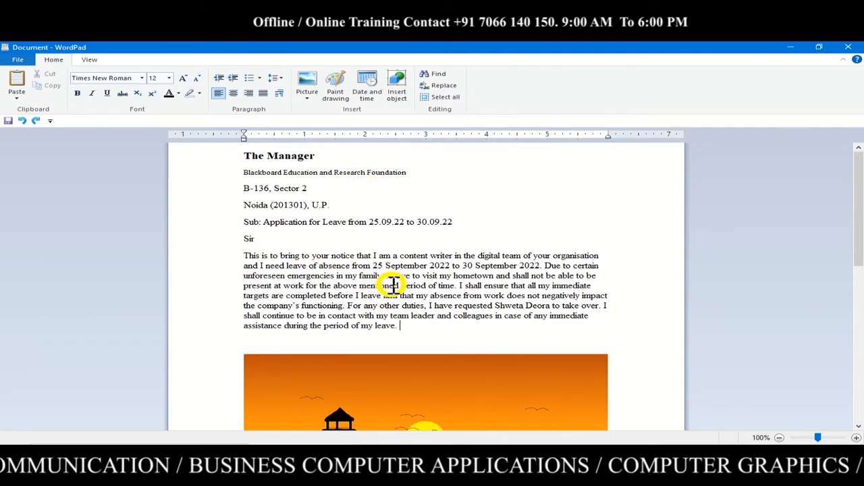
Start a new Paint drawing on the blank line below the closing paragraph and maximize its editing window
scroll(391, 283, down, 5)
scroll(396, 289, up, 3)
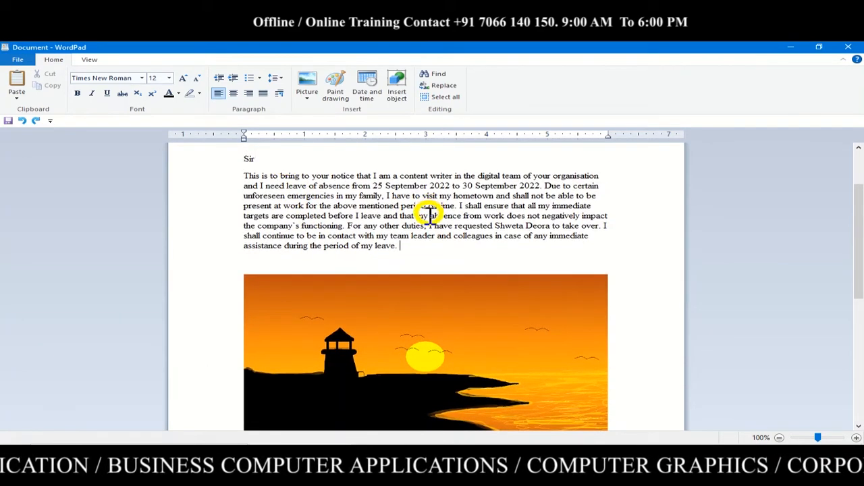
scroll(434, 276, down, 8)
click(291, 201)
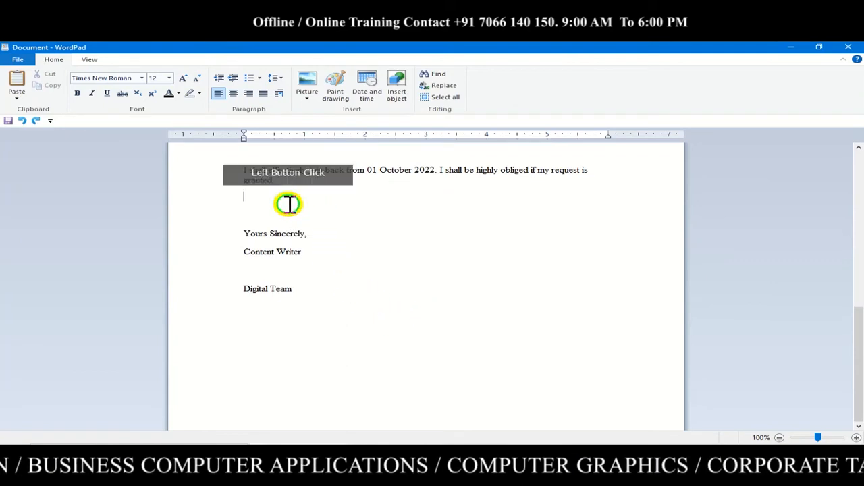
click(336, 108)
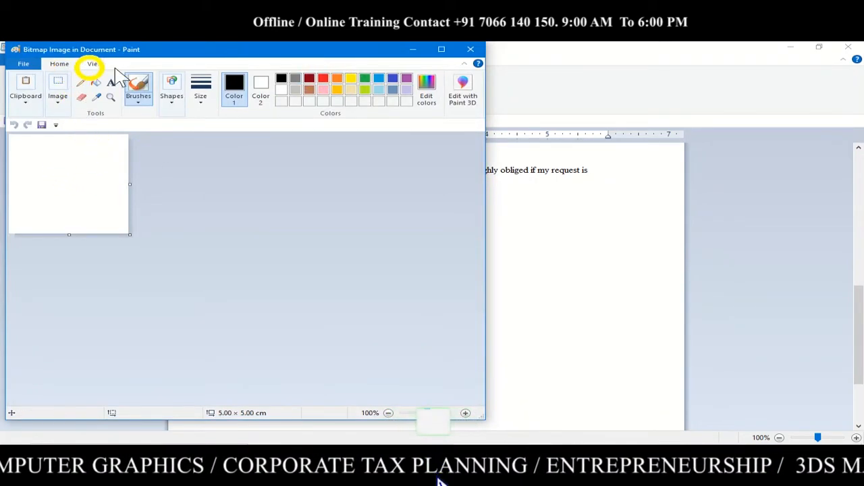
click(441, 49)
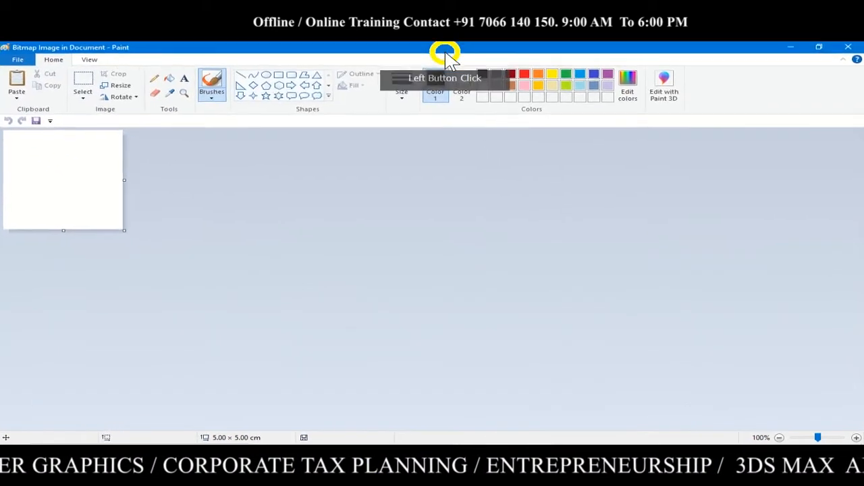
Draw a black rectangle about 3.5 × 3.7 cm on the Paint canvas and return to the WordPad letter
click(279, 76)
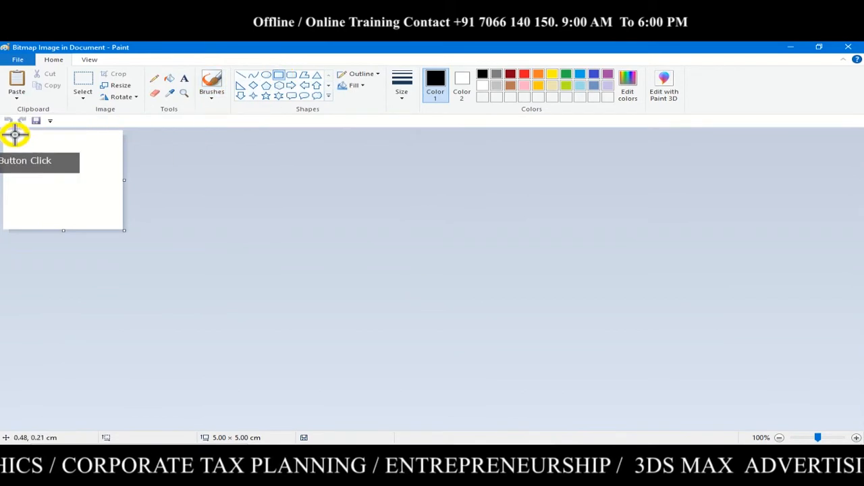
drag(13, 141, 98, 215)
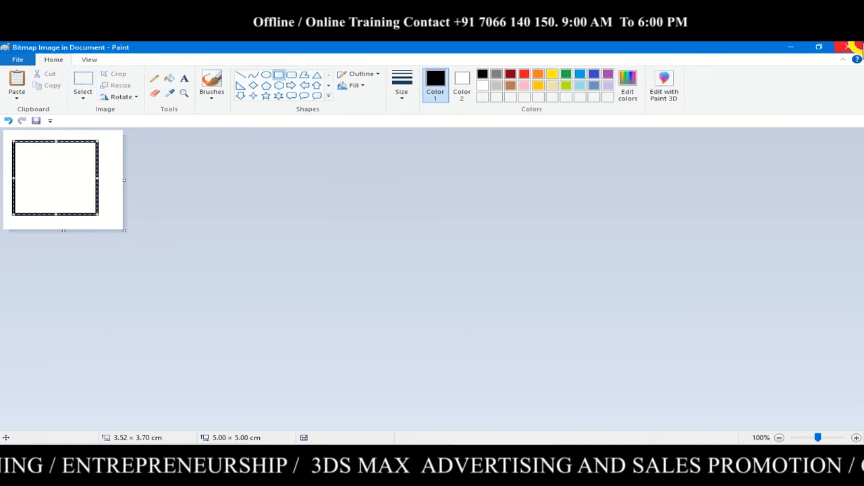
click(849, 48)
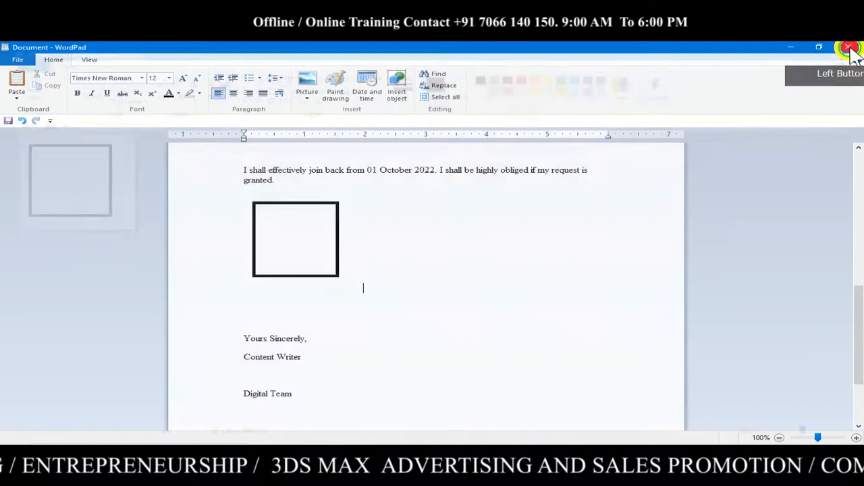
Shrink the inserted rectangle drawing proportionally to about 0.4 inch wide
click(304, 248)
drag(304, 247, 377, 257)
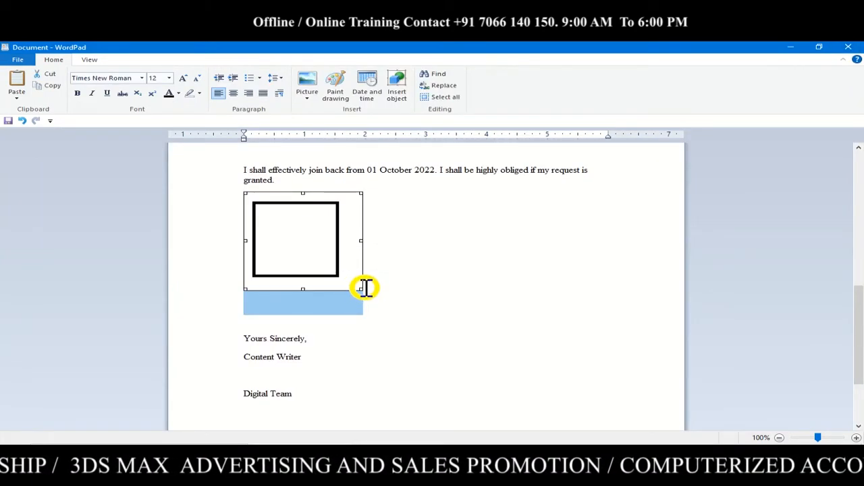
drag(362, 288, 260, 202)
click(327, 206)
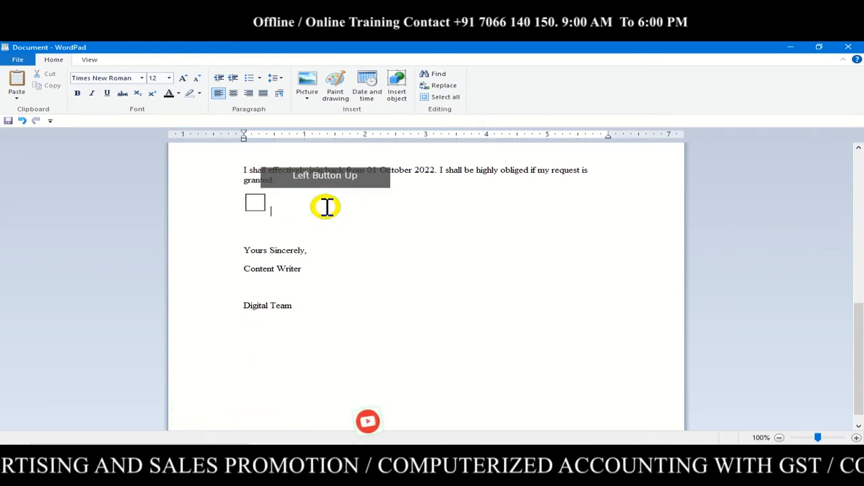
Add a new line below the small rectangle drawing and insert the date there in the format "Saturday, November 5, 2022"
scroll(368, 251, up, 7)
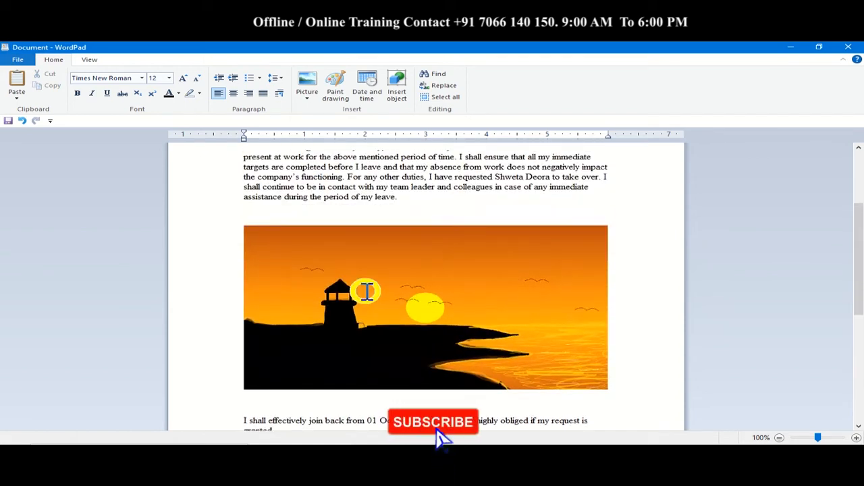
scroll(367, 291, down, 2)
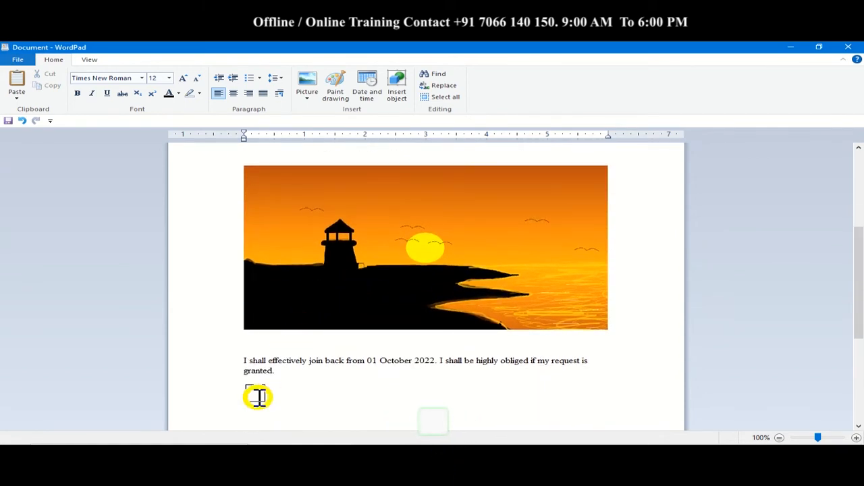
scroll(280, 387, down, 7)
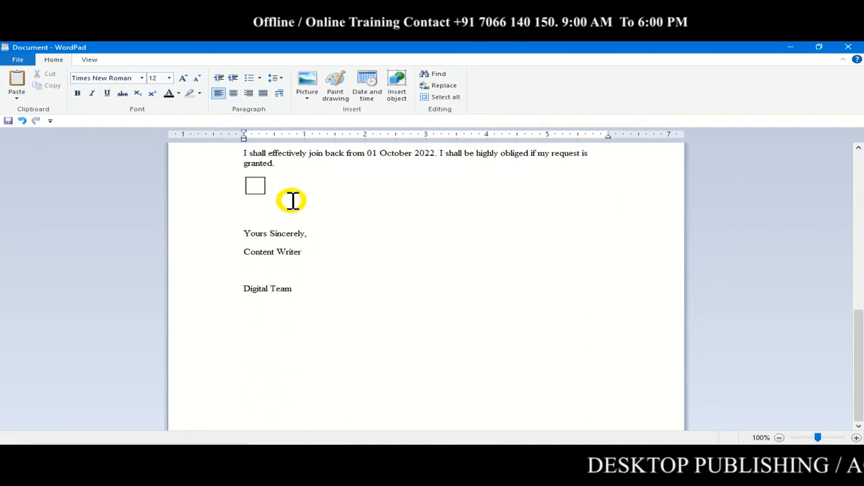
key(Return)
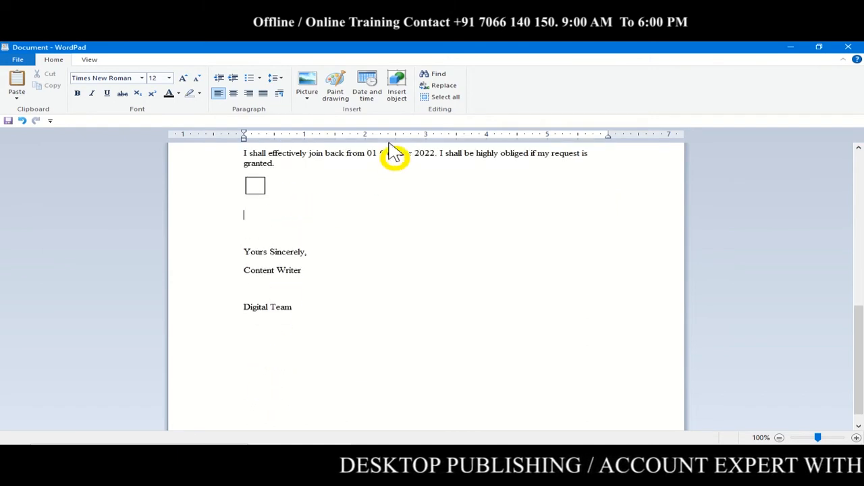
click(377, 98)
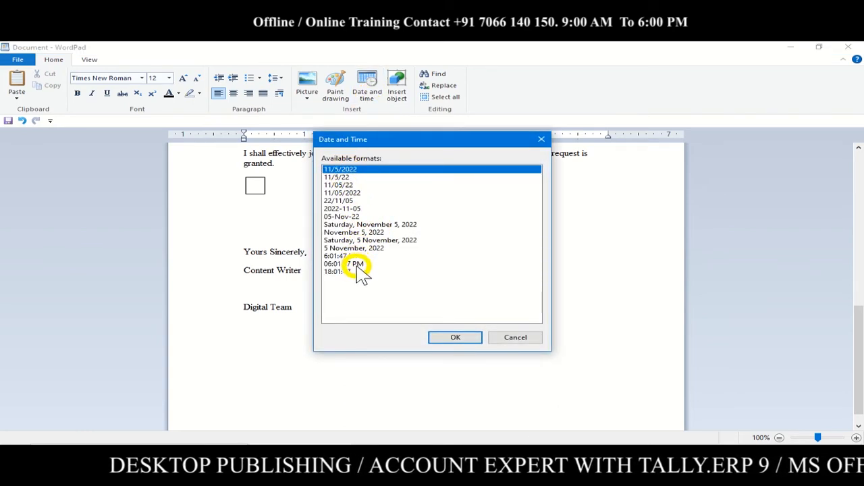
click(391, 225)
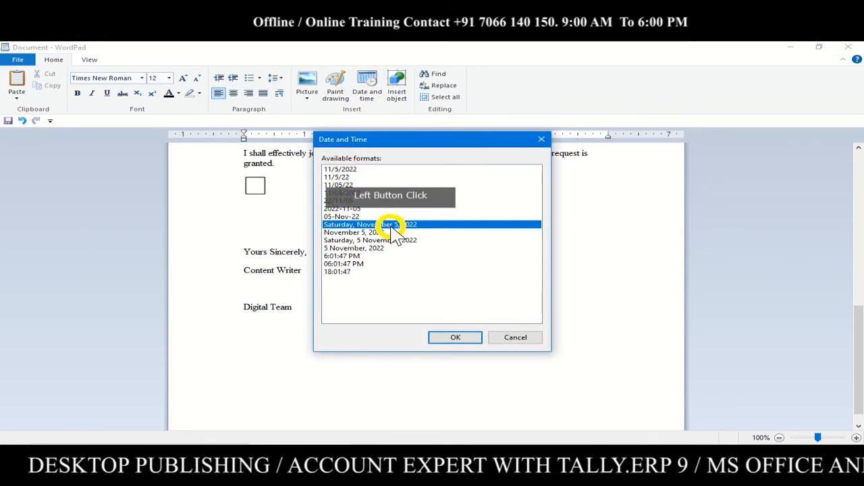
click(450, 339)
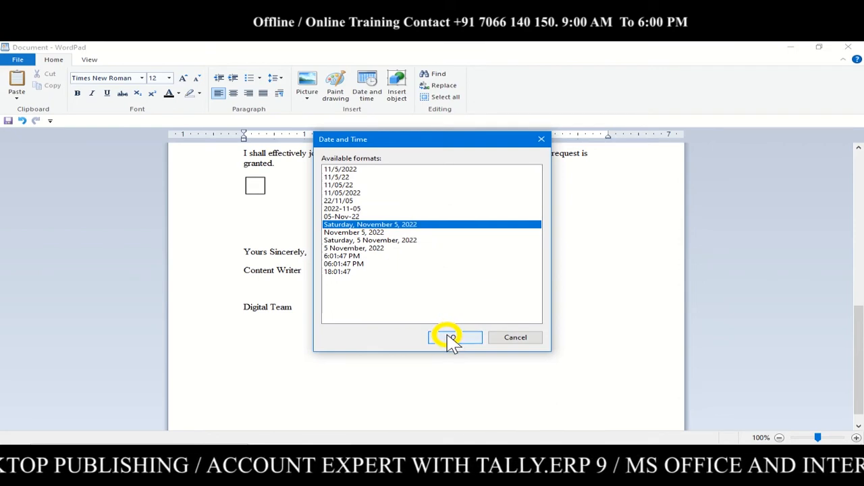
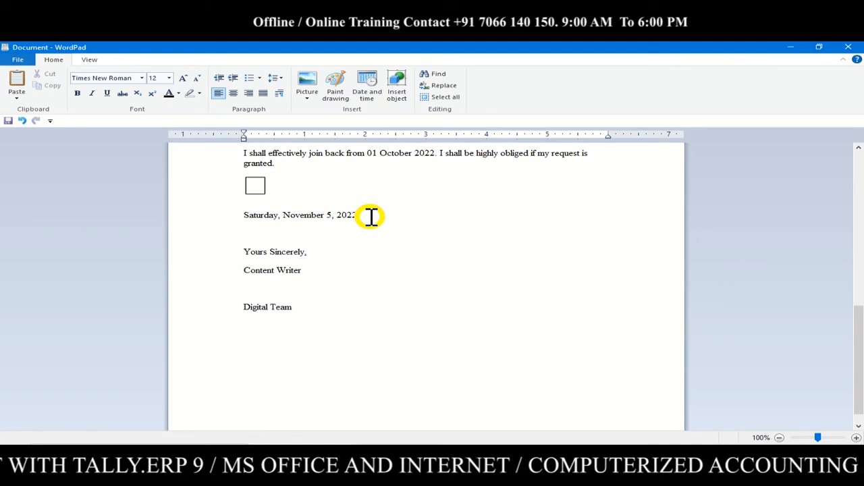
Insert a new Microsoft Excel Chart object after the date line
click(399, 82)
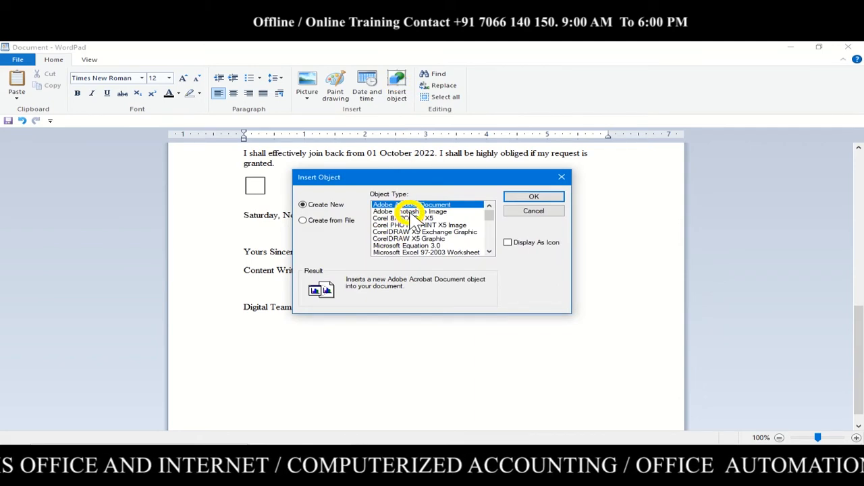
scroll(413, 215, down, 8)
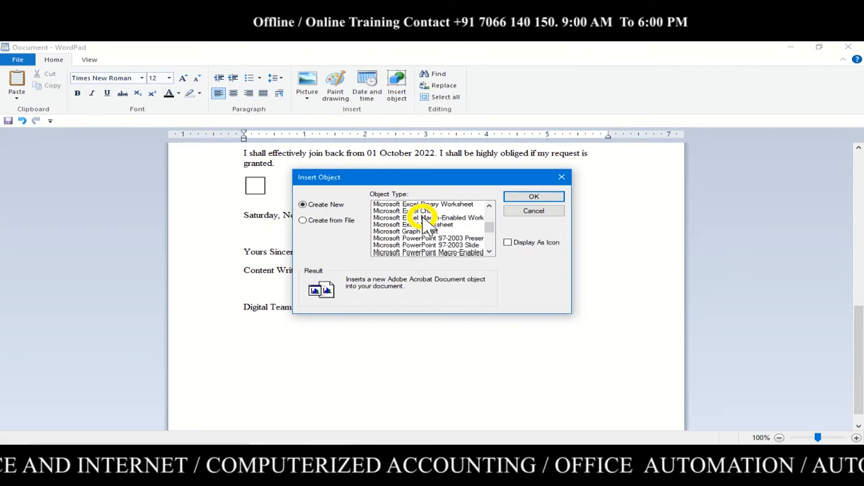
scroll(423, 217, down, 5)
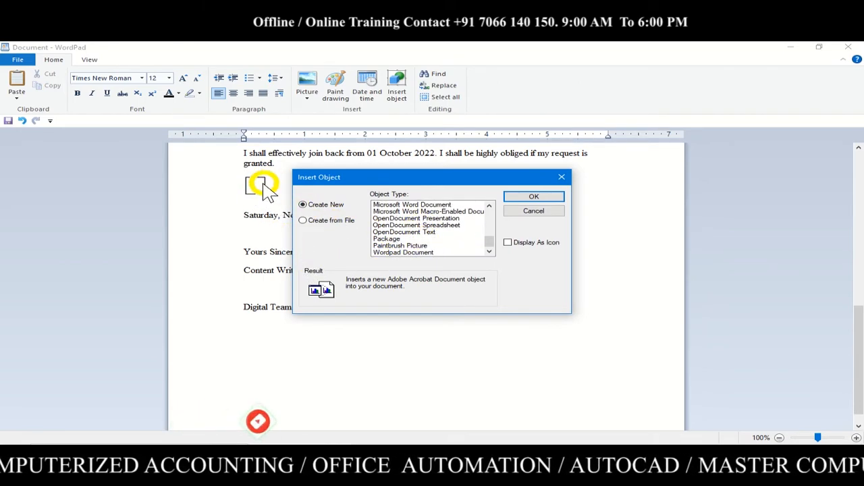
click(420, 232)
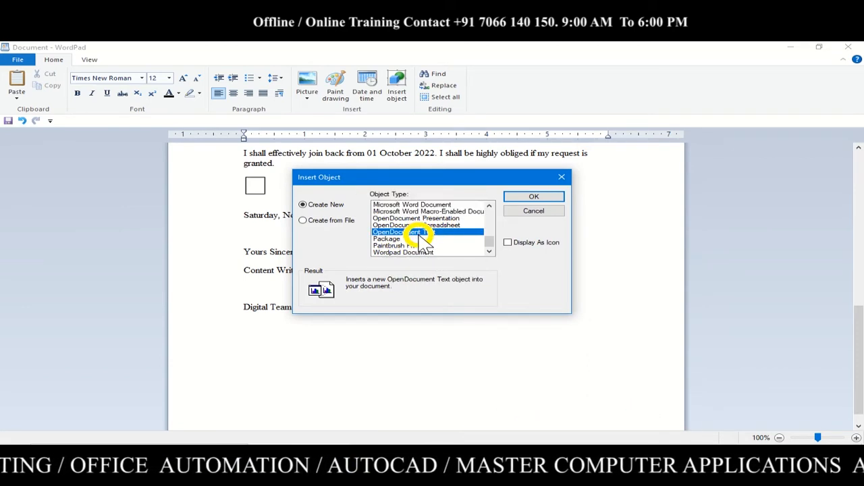
scroll(420, 237, up, 1)
scroll(420, 236, up, 5)
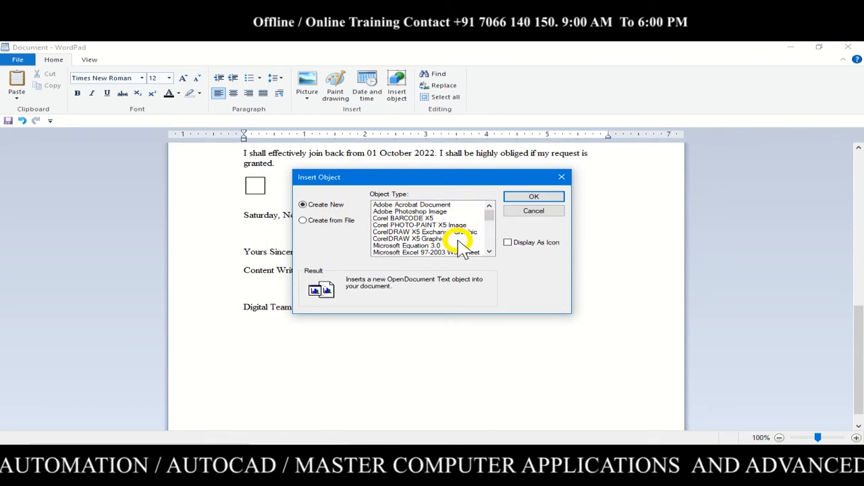
scroll(466, 247, down, 3)
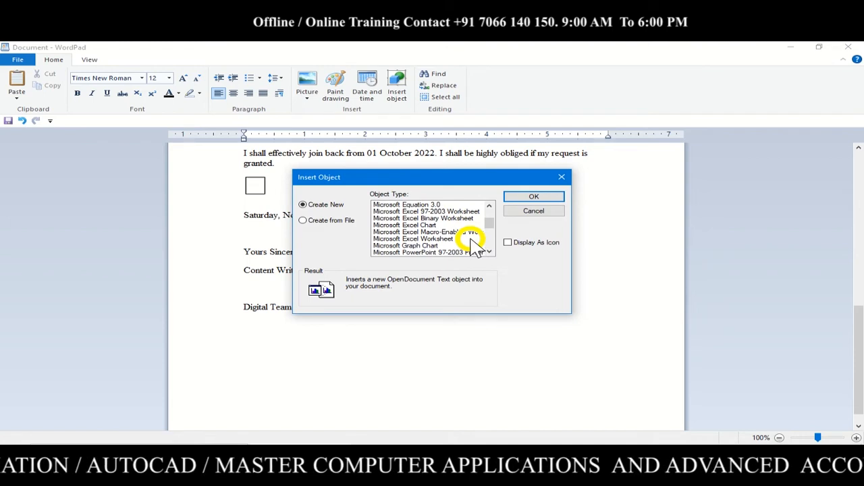
scroll(476, 248, down, 2)
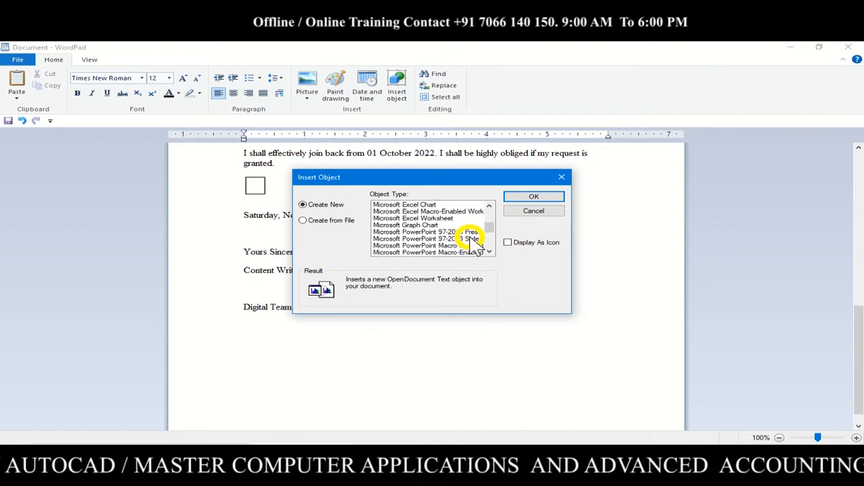
click(413, 204)
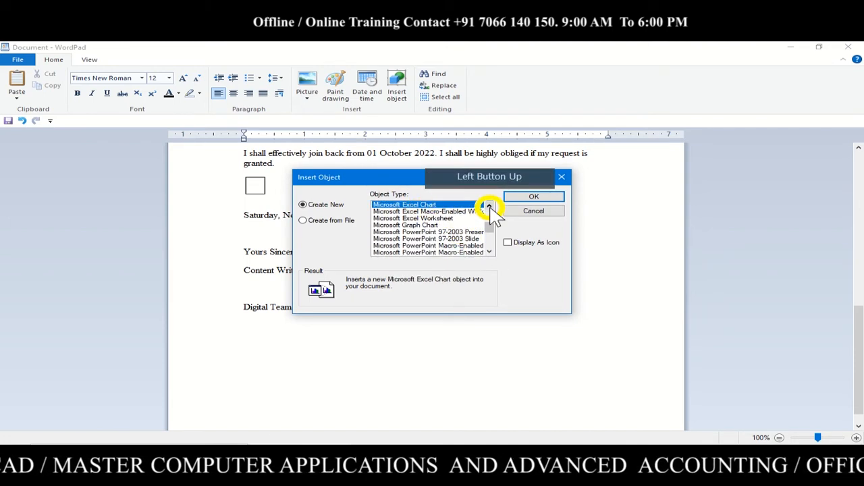
click(533, 197)
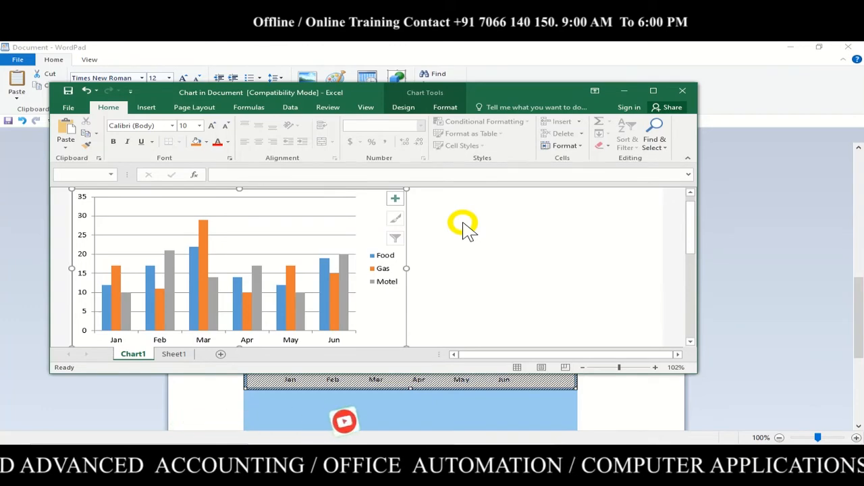
Examine the embedded Excel chart and its source data on Sheet1, and return to Chart1
scroll(399, 260, down, 4)
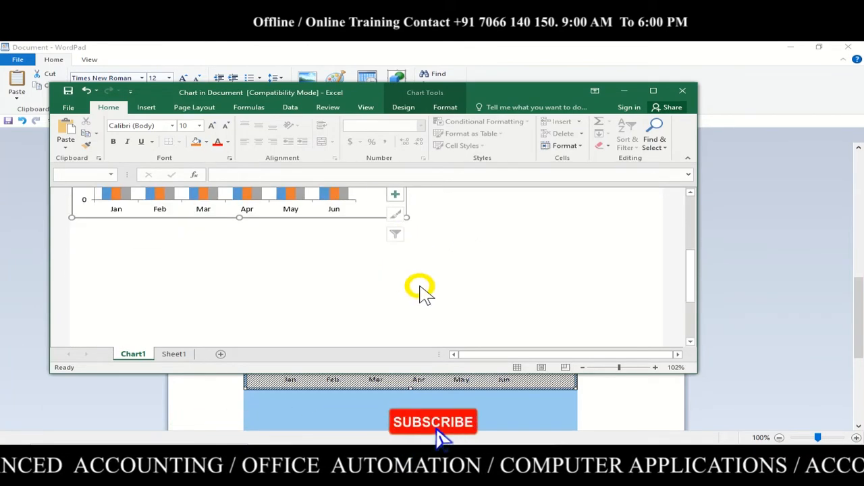
scroll(419, 294, up, 4)
click(176, 354)
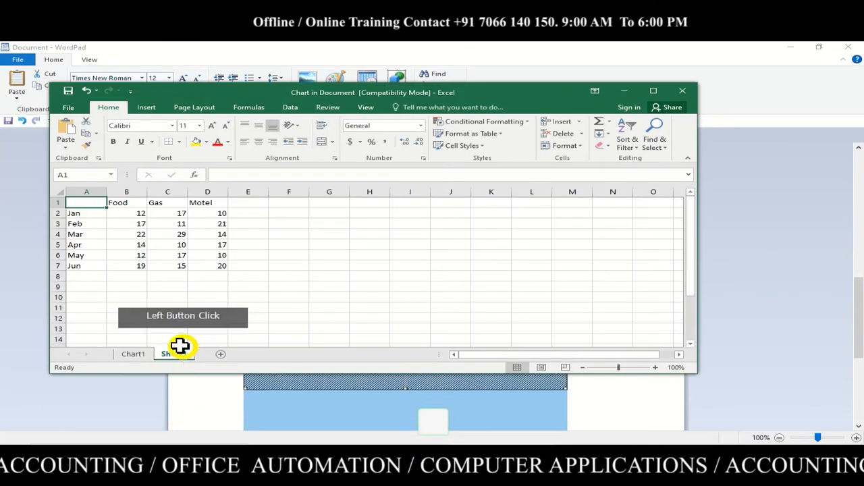
click(139, 355)
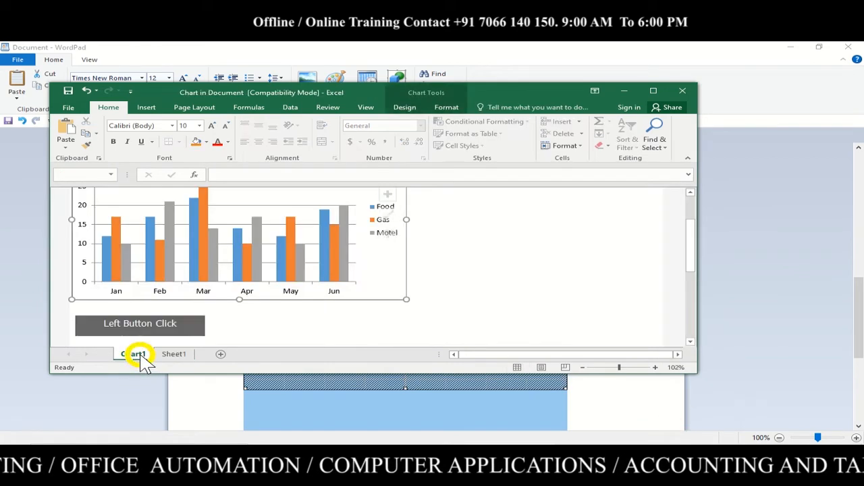
Close the Excel chart window and delete the embedded column chart from the letter
click(682, 91)
click(621, 257)
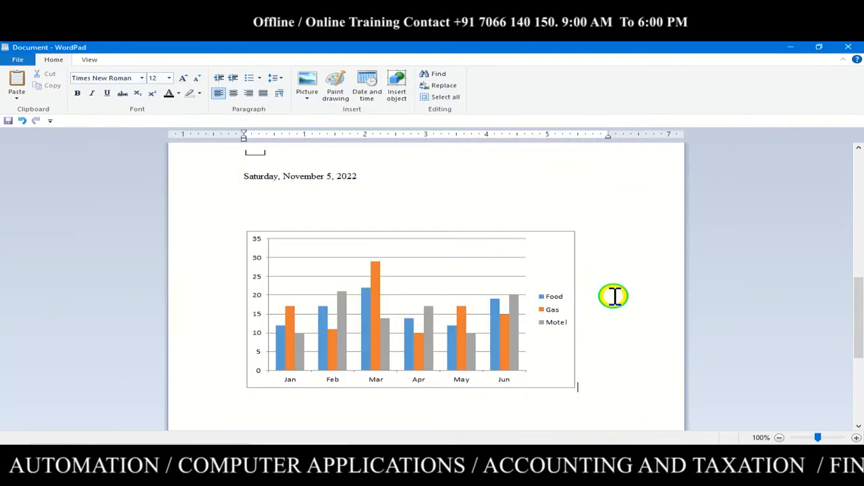
click(614, 312)
scroll(488, 337, up, 3)
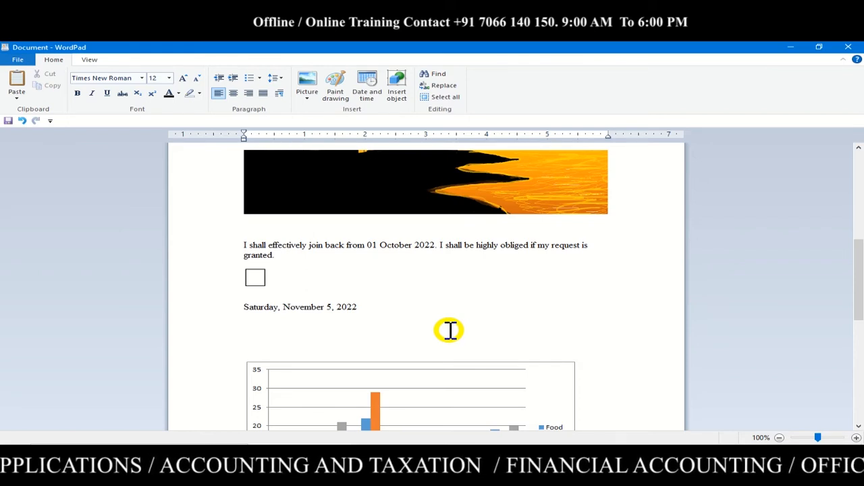
scroll(397, 341, down, 10)
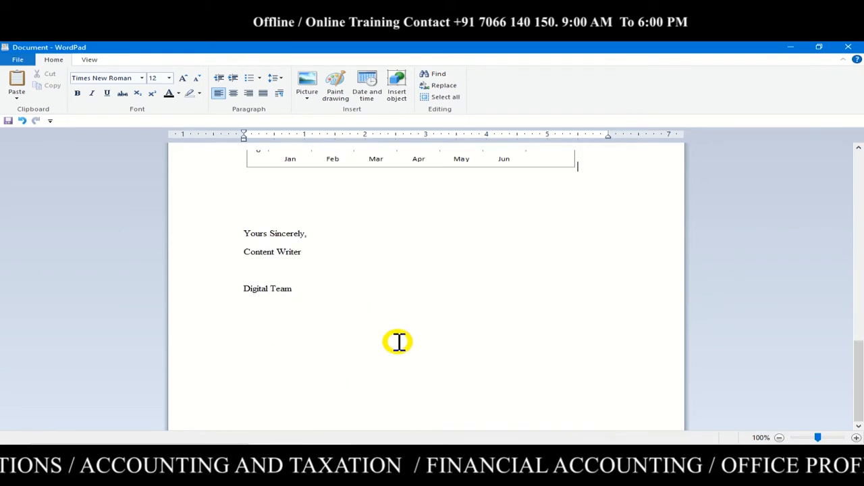
scroll(412, 304, up, 4)
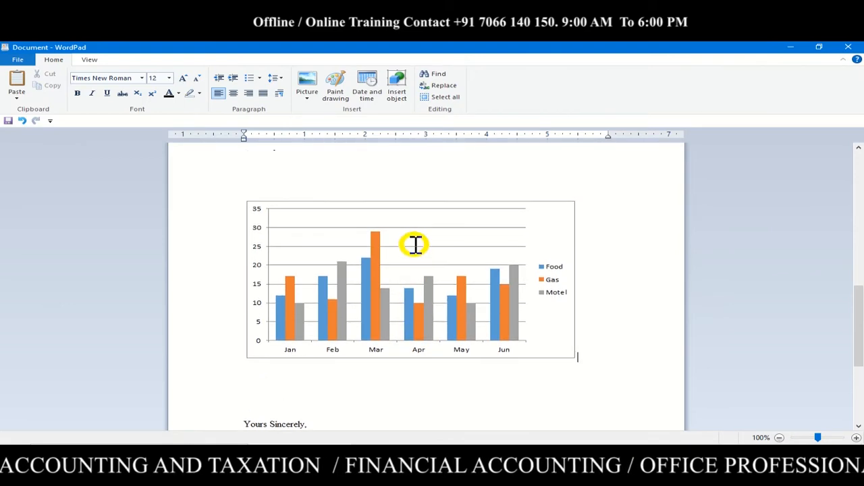
click(414, 245)
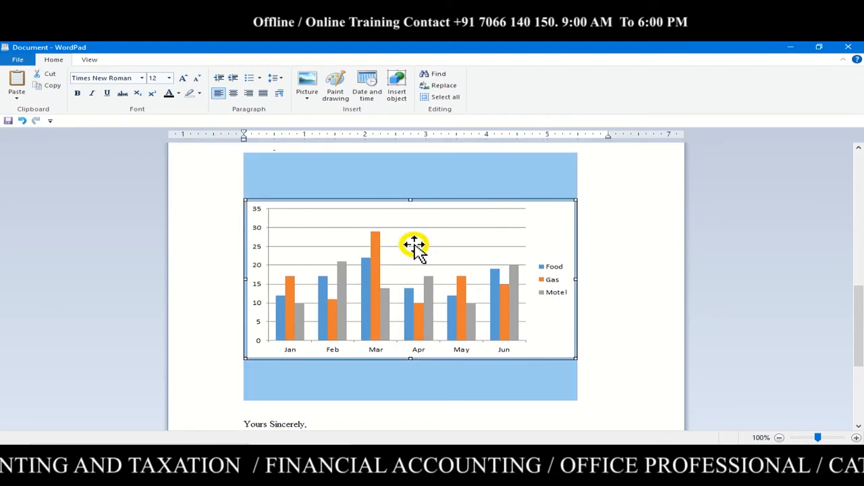
key(Delete)
Delete the sunset lighthouse picture and the blank lines left before the "I shall effectively join back" paragraph
scroll(452, 254, up, 5)
click(452, 254)
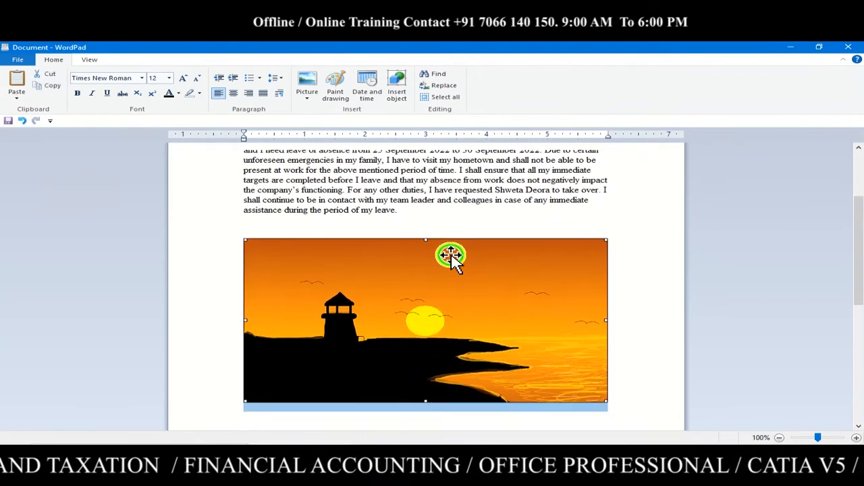
key(Delete)
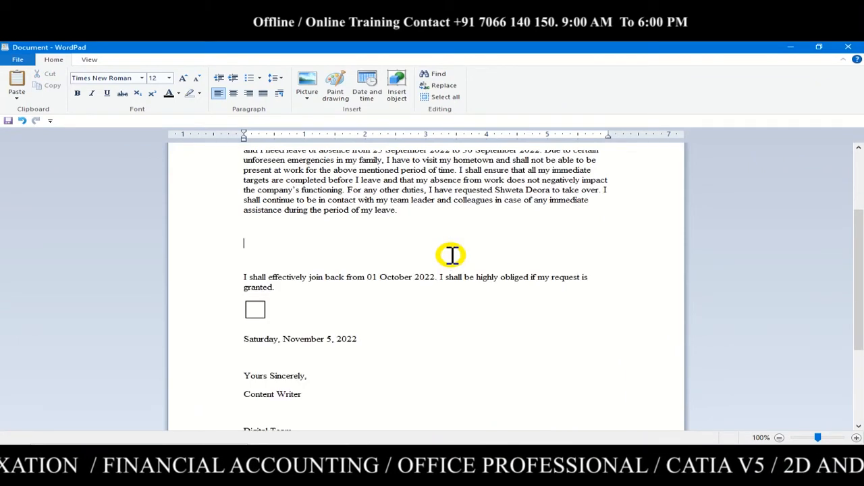
key(Delete)
key(Delete)
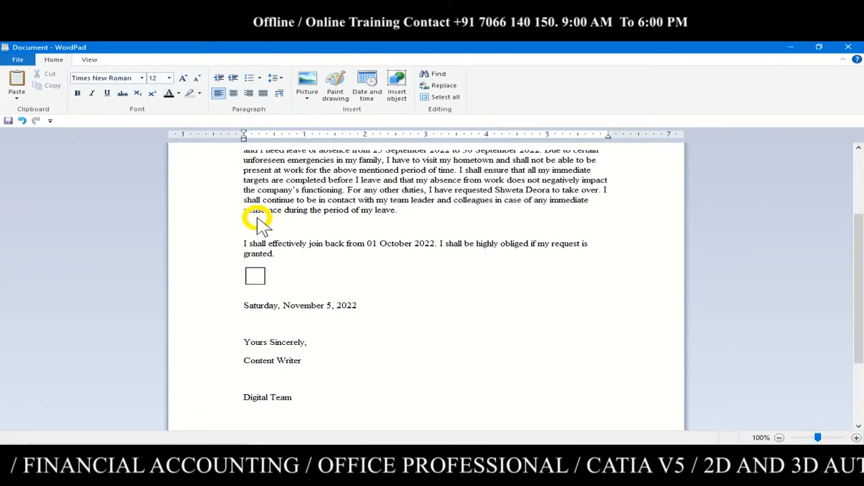
click(251, 222)
key(Delete)
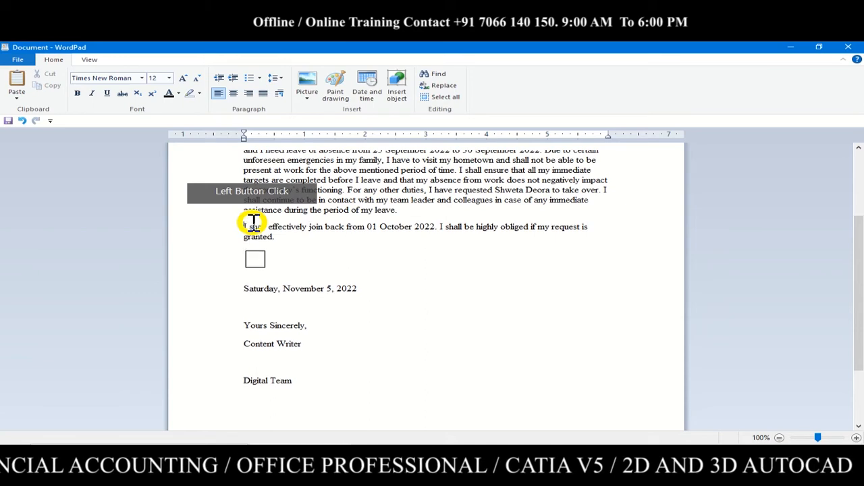
Delete the small rectangle drawing above the date line
click(257, 261)
click(257, 262)
key(Delete)
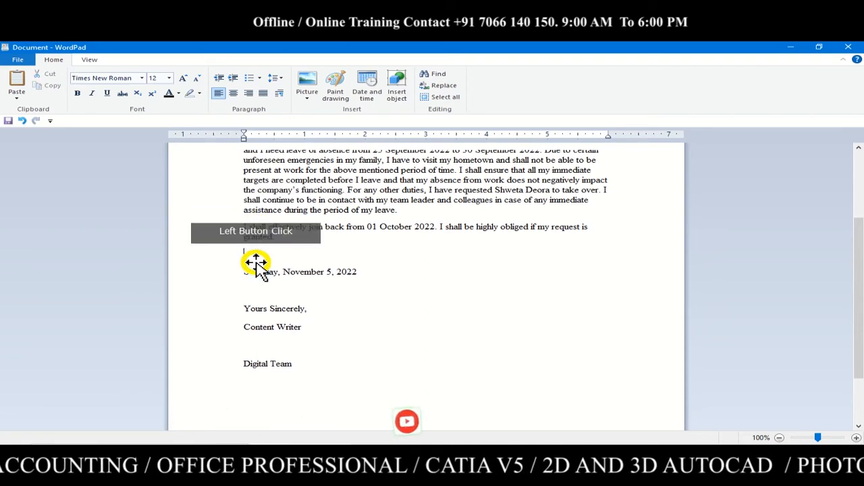
Search the letter for the word "october" through to the end of the document
scroll(328, 381, up, 1)
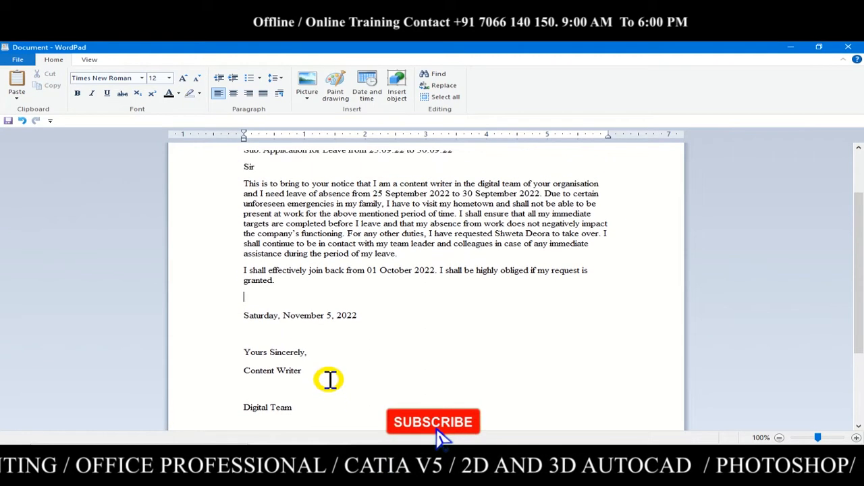
scroll(357, 375, up, 1)
scroll(357, 376, up, 1)
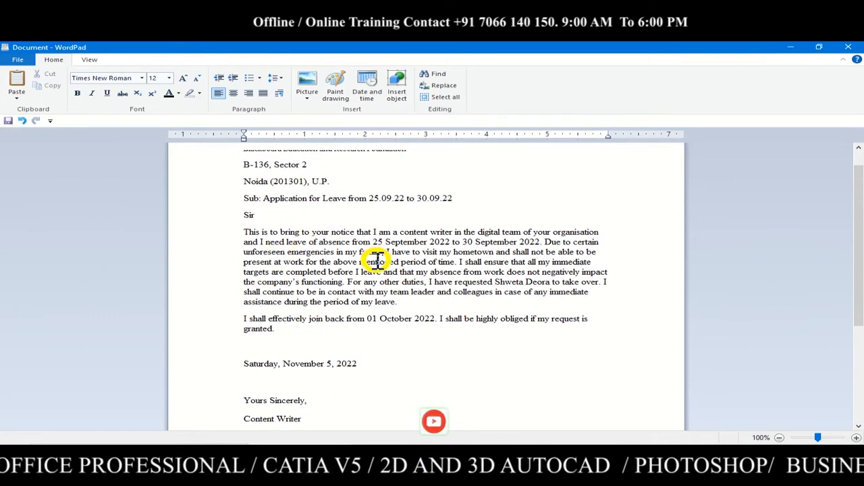
click(446, 79)
drag(179, 214, 498, 226)
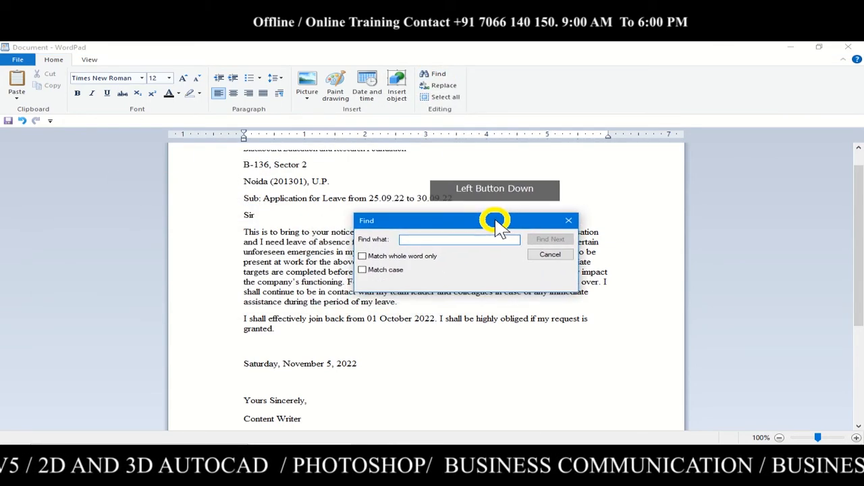
click(433, 241)
text(octob)
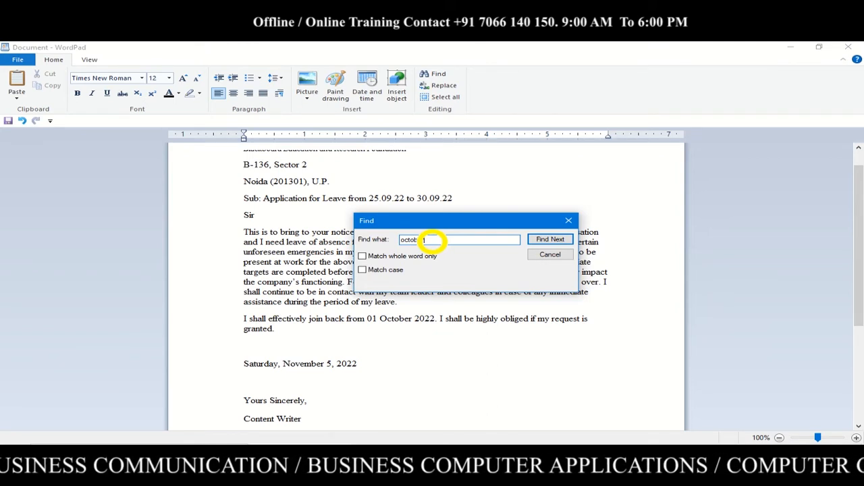
text(er)
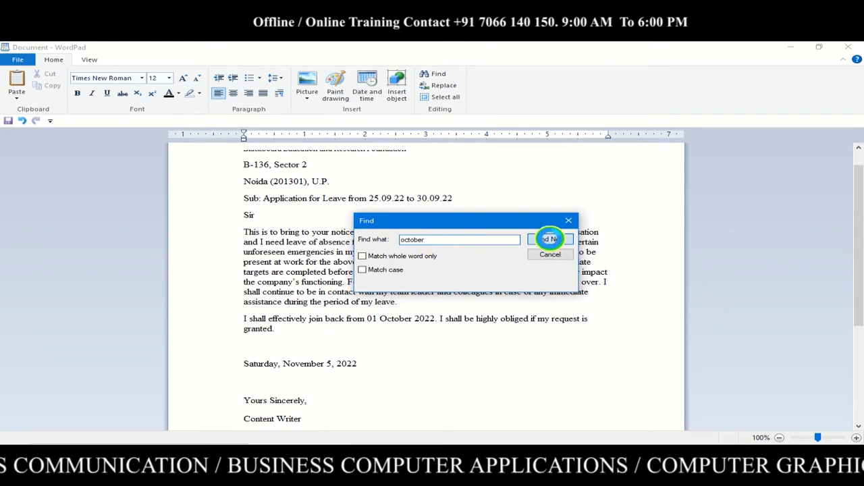
click(551, 239)
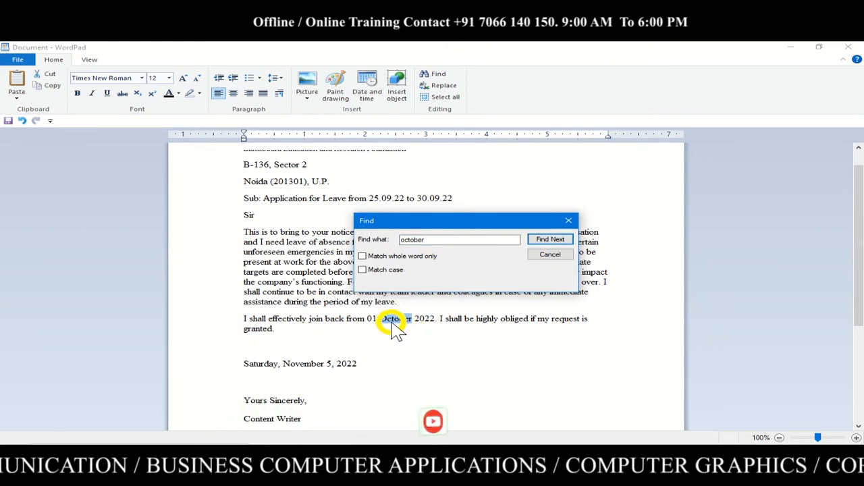
click(554, 239)
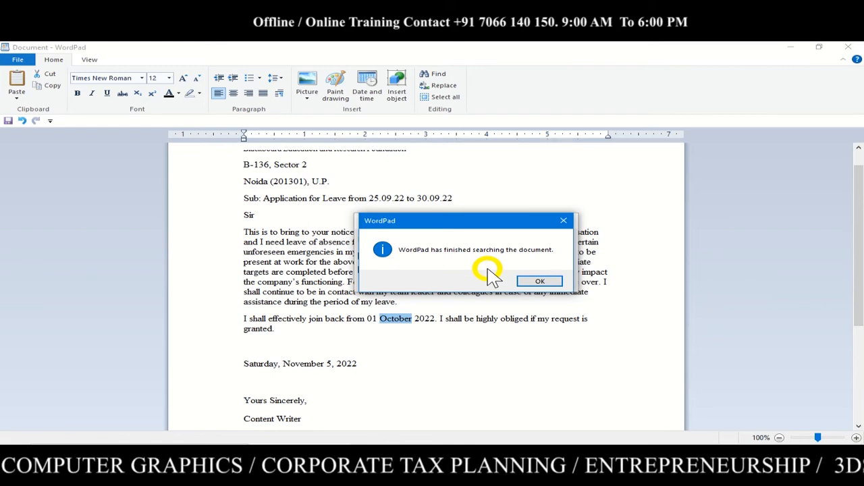
click(533, 281)
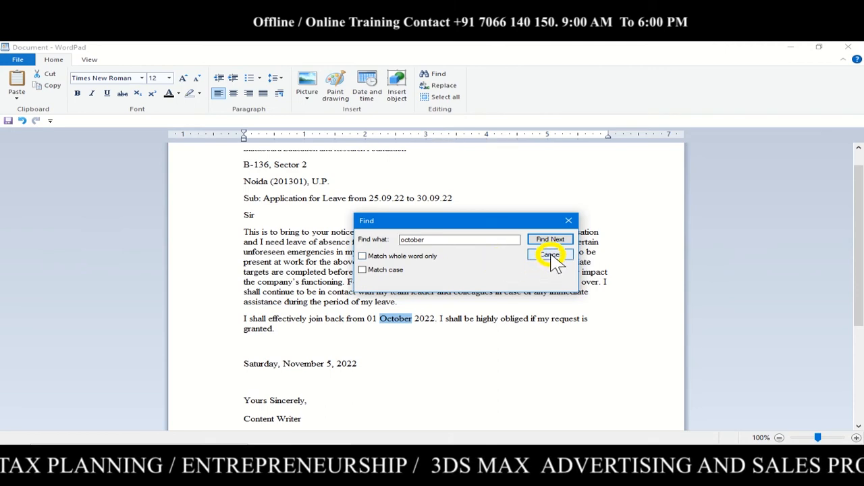
Copy the search word "october" and close the Find dialog
drag(463, 241, 405, 240)
right_click(410, 242)
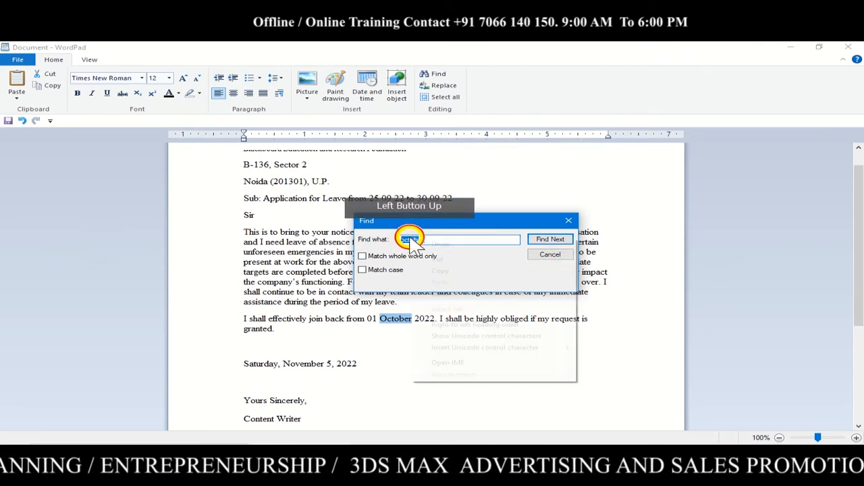
click(440, 270)
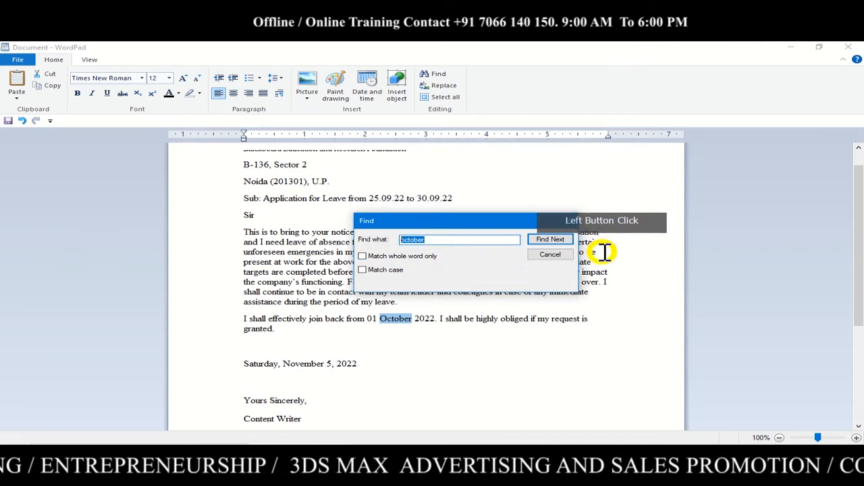
click(551, 256)
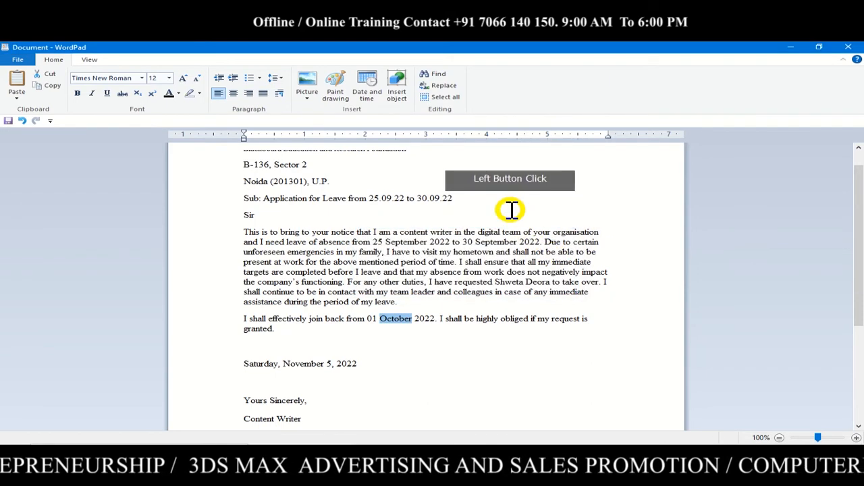
Replace "October" with "Nov" in the sentence about joining back
click(445, 85)
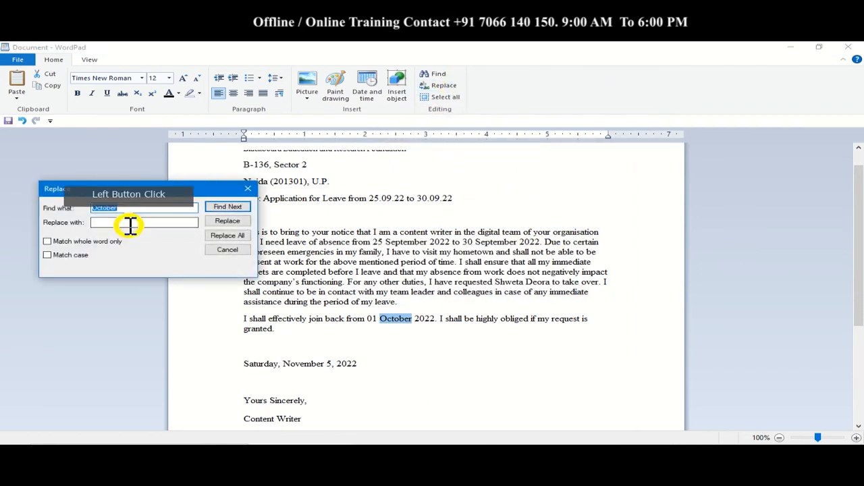
drag(145, 183, 429, 209)
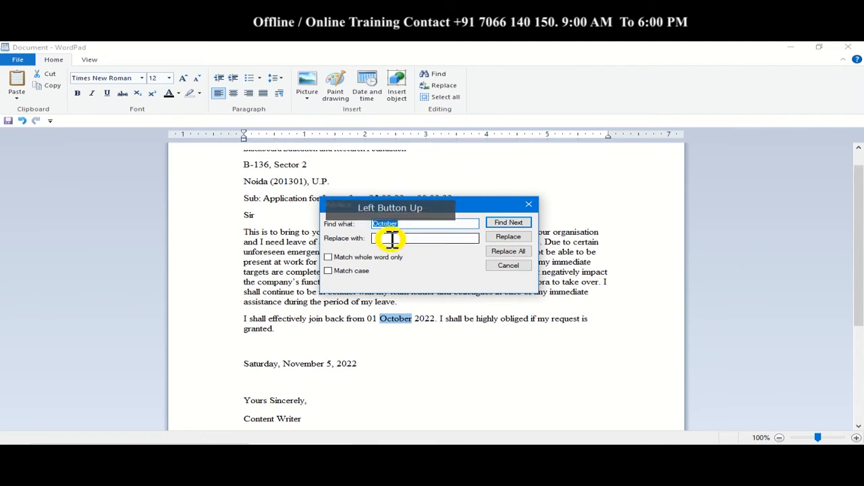
click(392, 238)
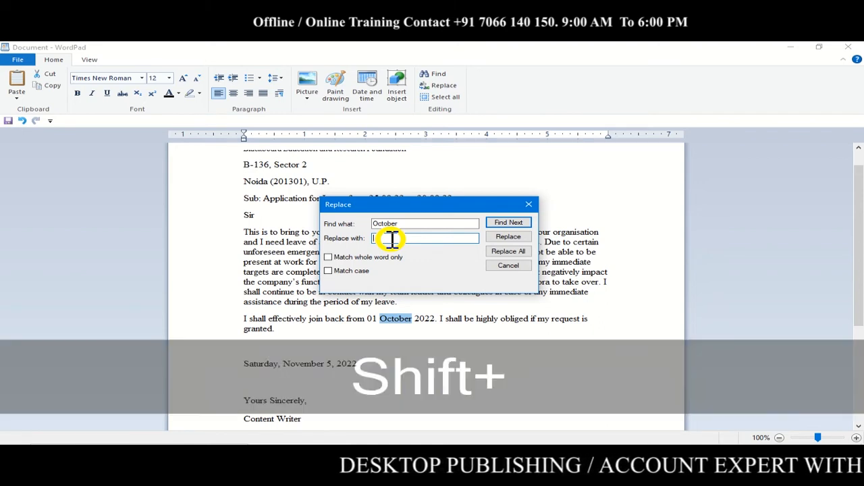
text(N)
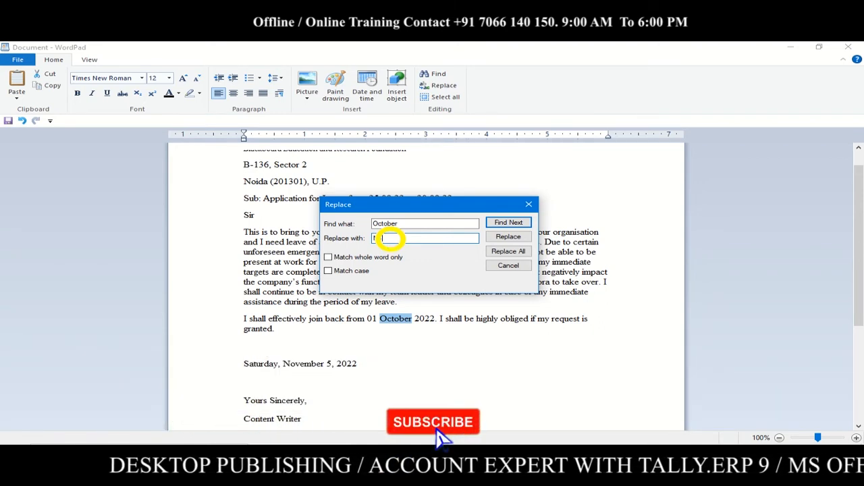
text(ov)
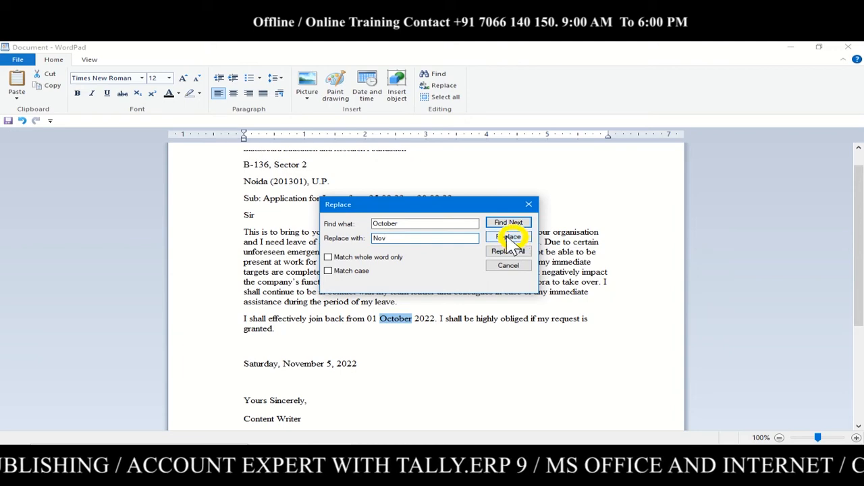
click(277, 183)
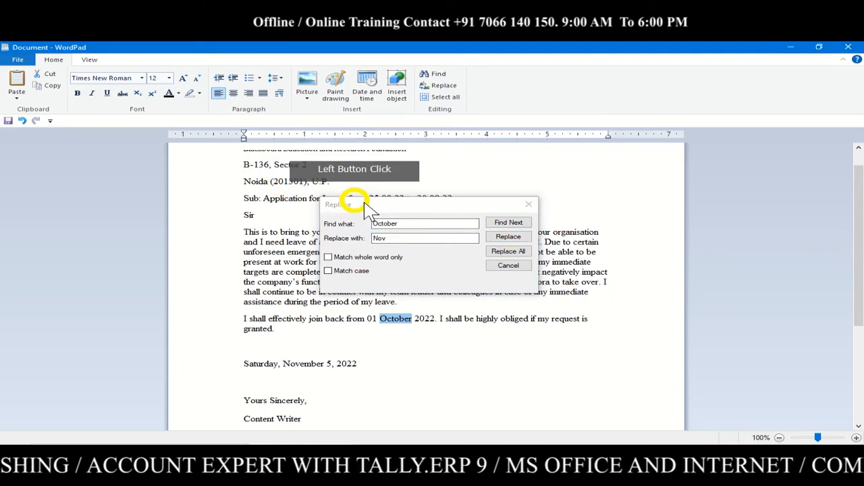
click(511, 238)
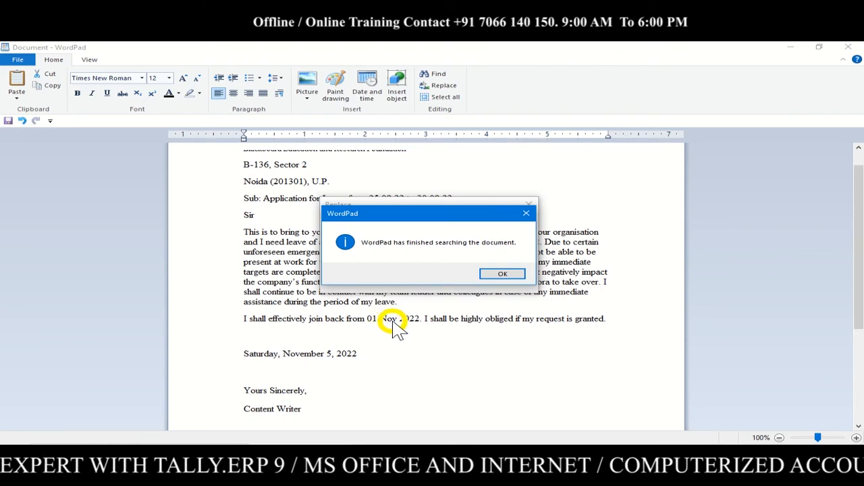
click(510, 274)
Copy the replacement text "Nov" and paste it over "October" as the text to find
mouse_move(389, 239)
mouse_down()
mouse_move(367, 239)
mouse_move(372, 222)
mouse_move(380, 226)
mouse_up()
right_click(382, 239)
click(399, 266)
click(406, 226)
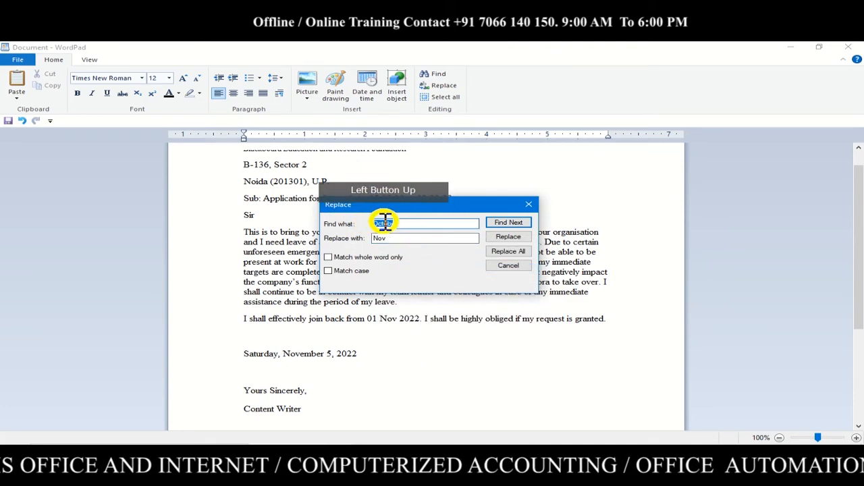
right_click(380, 227)
click(413, 256)
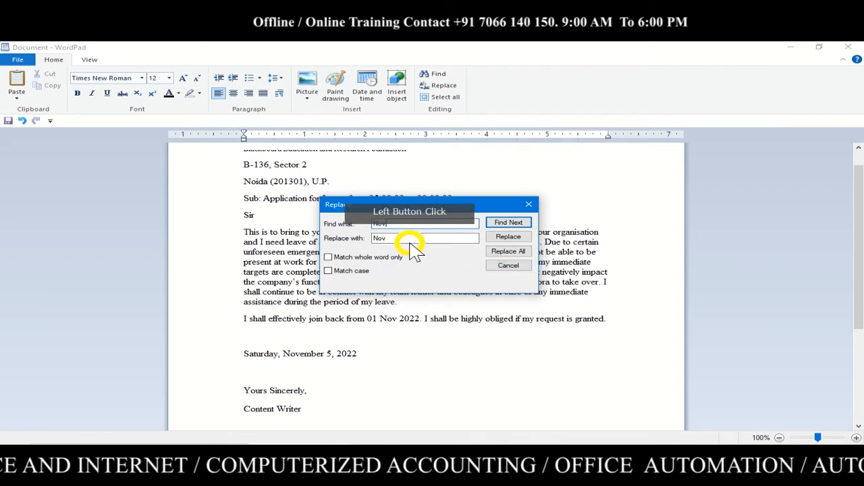
Set the replacement text to "Novmber" and replace "Nov" in both the date line and the joining-back sentence
click(406, 238)
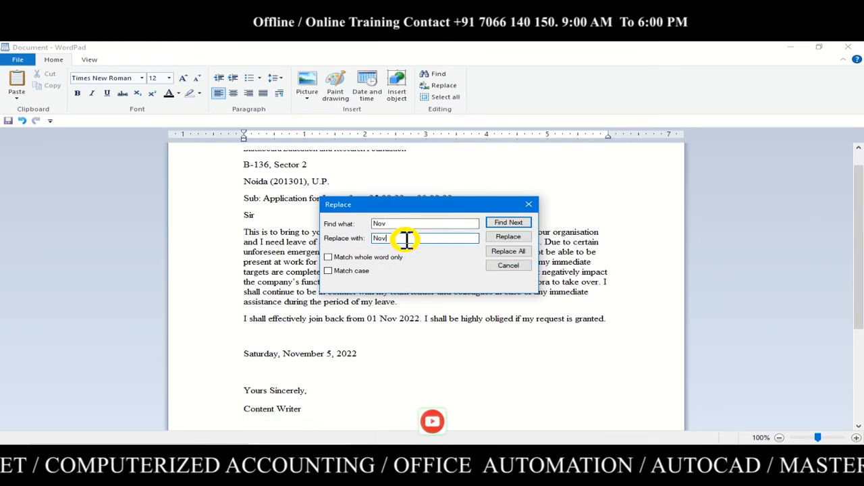
text(m)
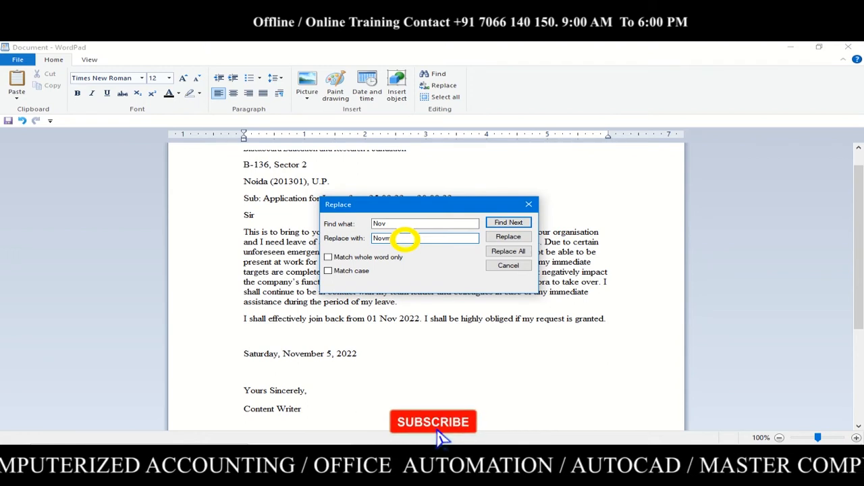
text(ber)
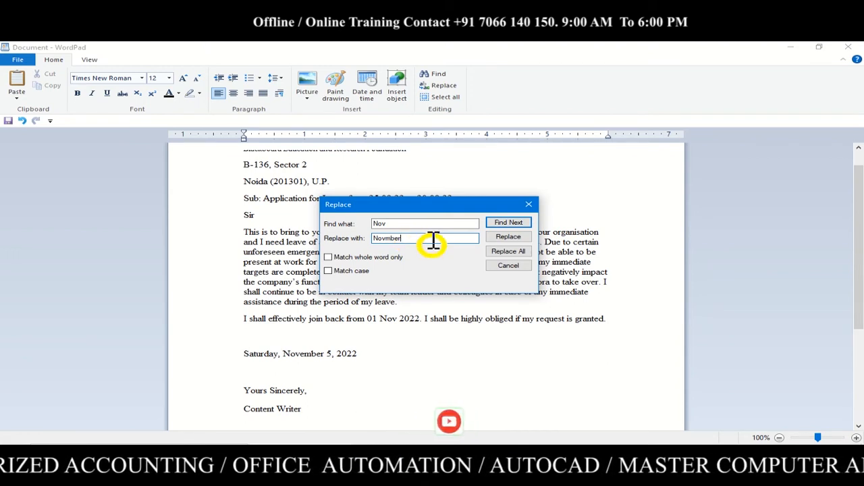
click(507, 237)
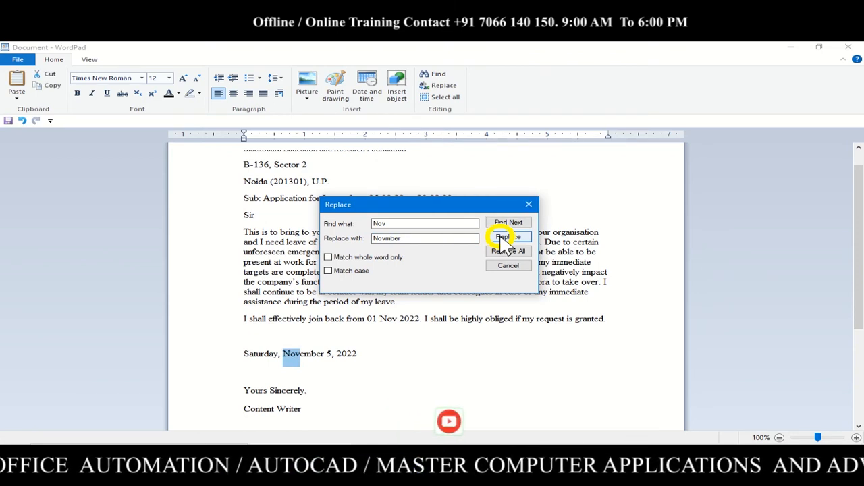
click(502, 238)
click(501, 239)
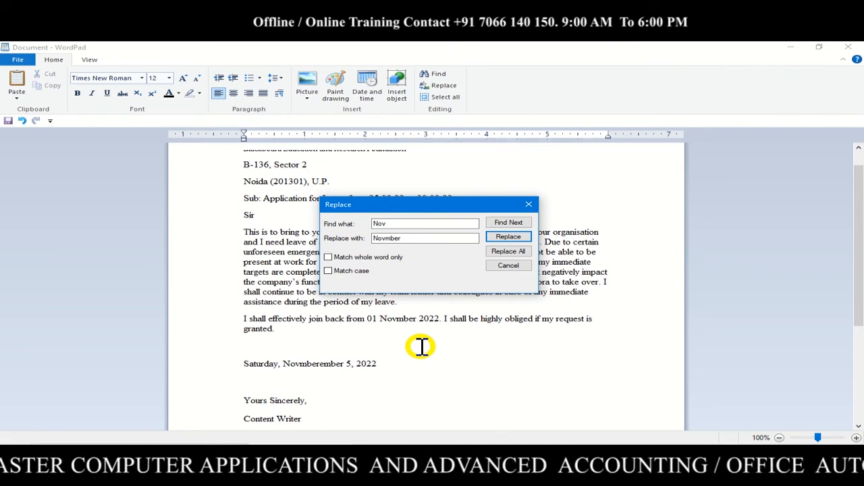
Copy "Novmber" from the joining-back sentence and paste it over "Nov" as the text to find
click(384, 318)
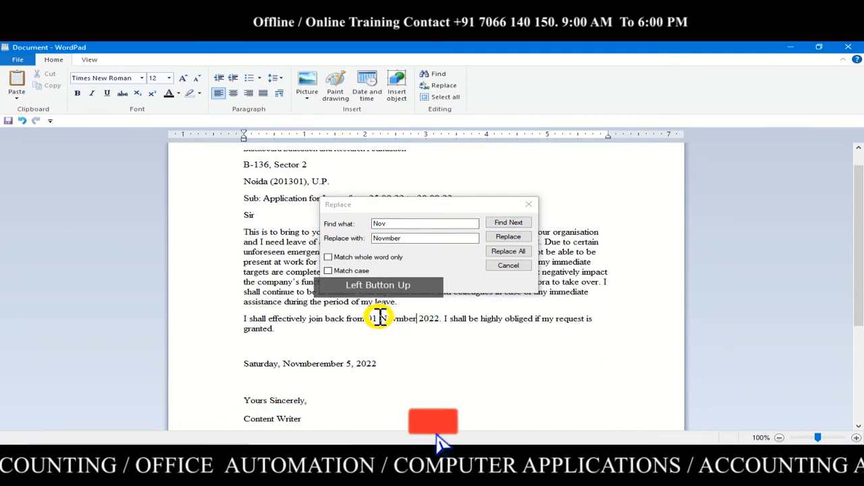
drag(380, 318, 392, 318)
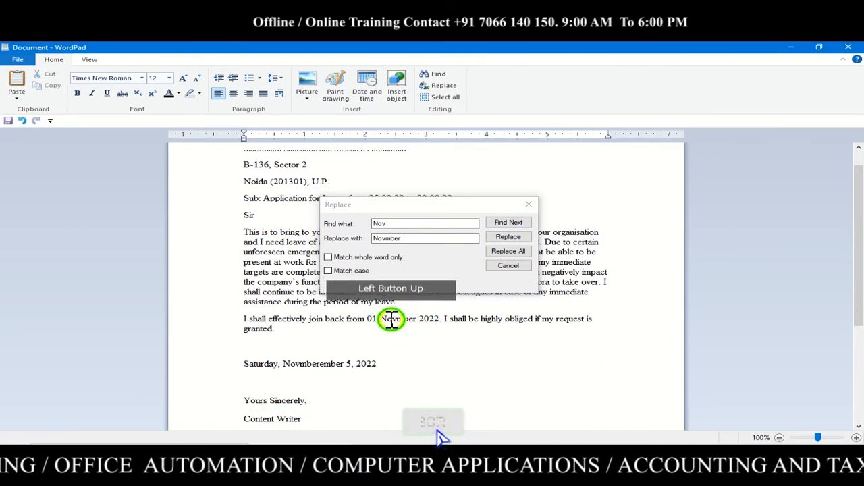
click(380, 318)
drag(386, 318, 416, 319)
click(394, 225)
drag(394, 225, 378, 222)
right_click(379, 222)
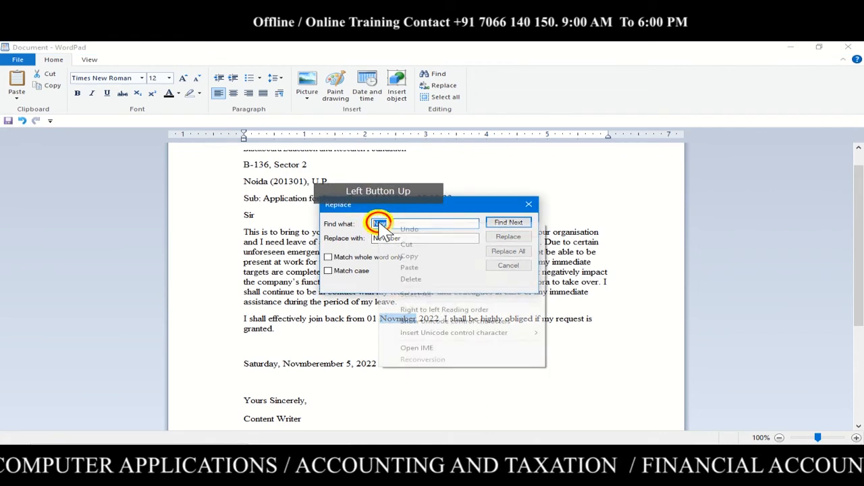
click(417, 268)
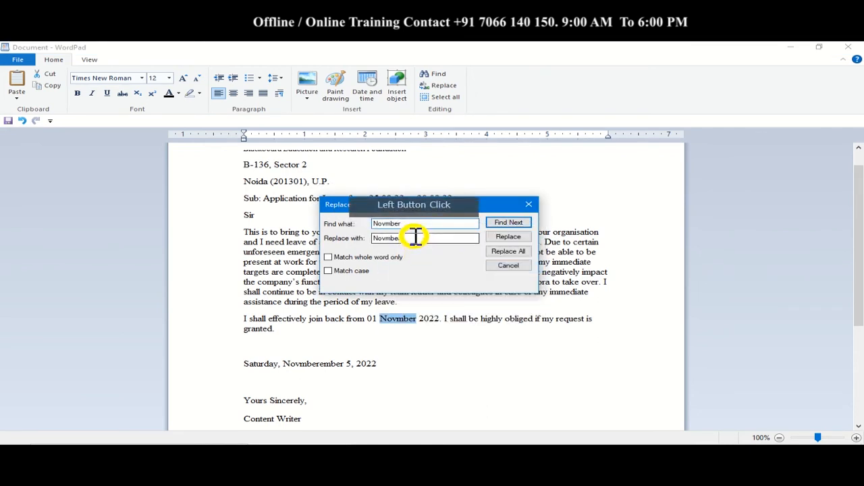
Set the replacement text to "octomber" and replace all occurrences of "Novmber" in the letter
drag(414, 238, 371, 239)
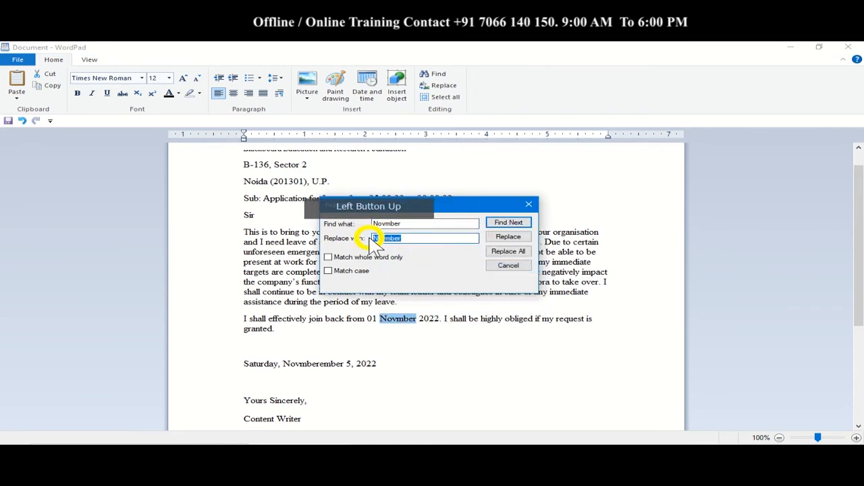
text(No)
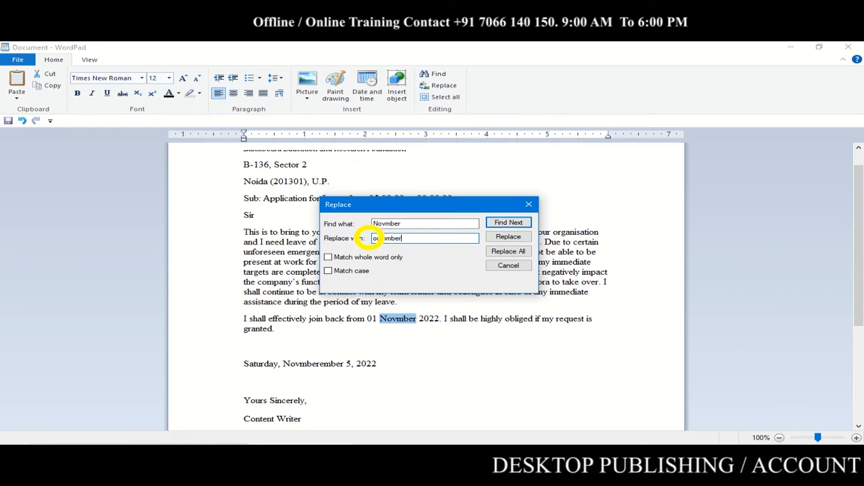
click(509, 251)
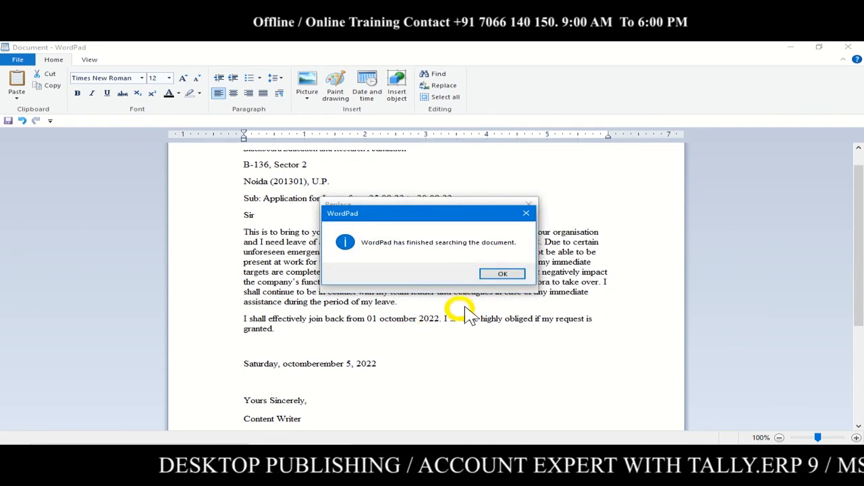
click(501, 274)
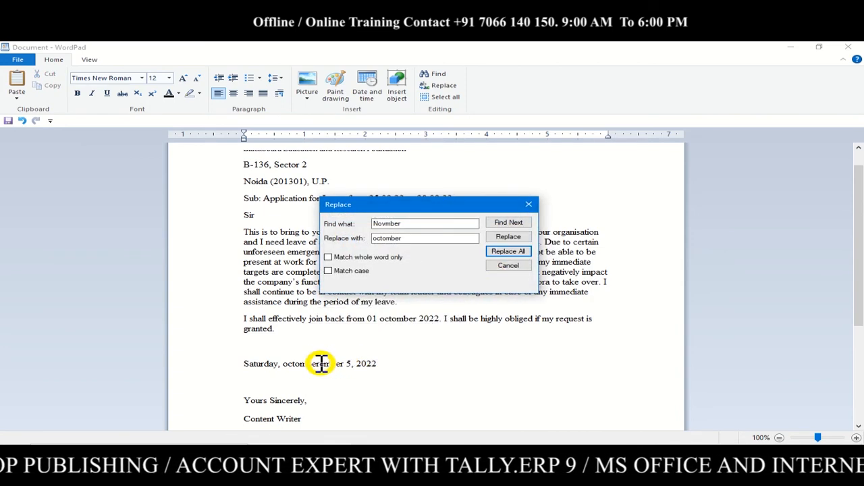
Delete the surplus letters after "octomber" in the date line and close the Replace dialog
drag(320, 364, 347, 367)
key(BackSpace)
key(BackSpace)
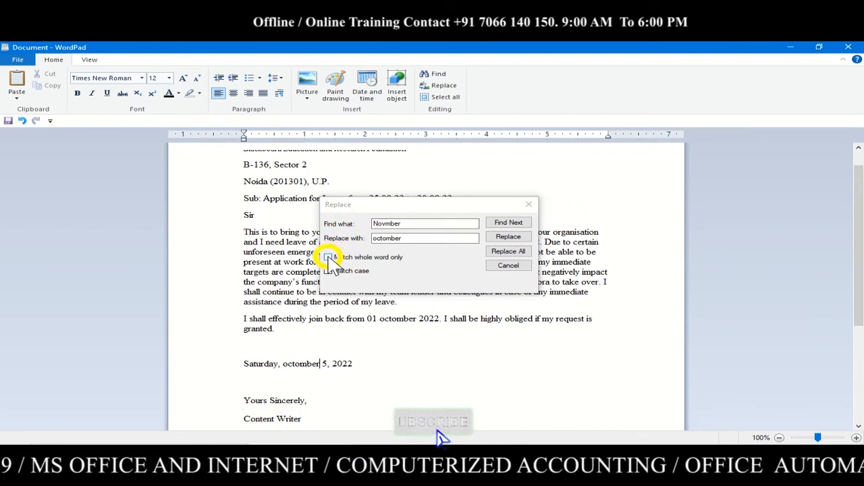
click(530, 205)
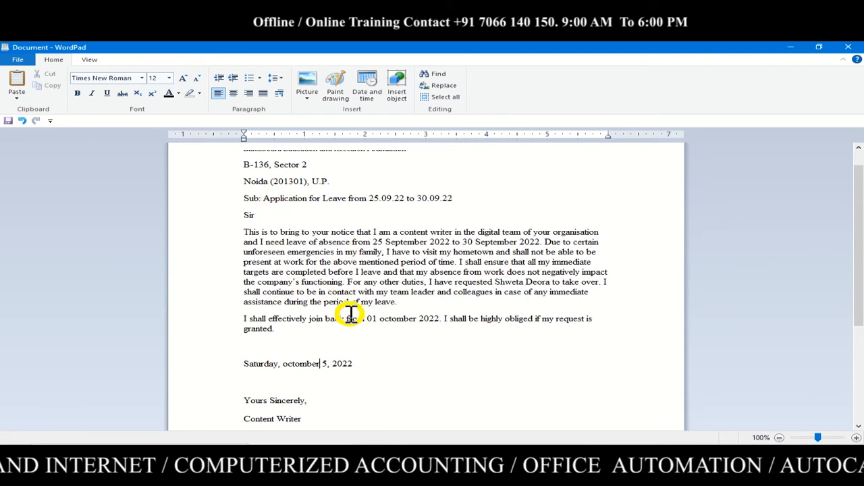
Select the entire letter and copy it
scroll(347, 314, up, 2)
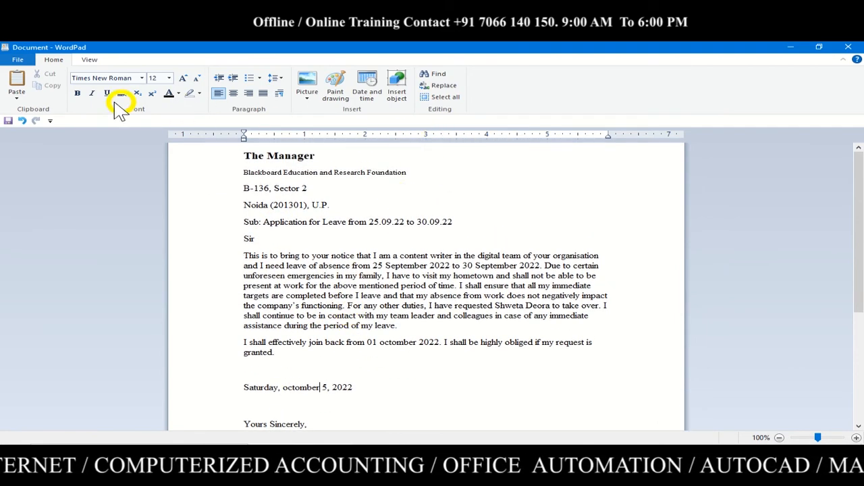
click(439, 100)
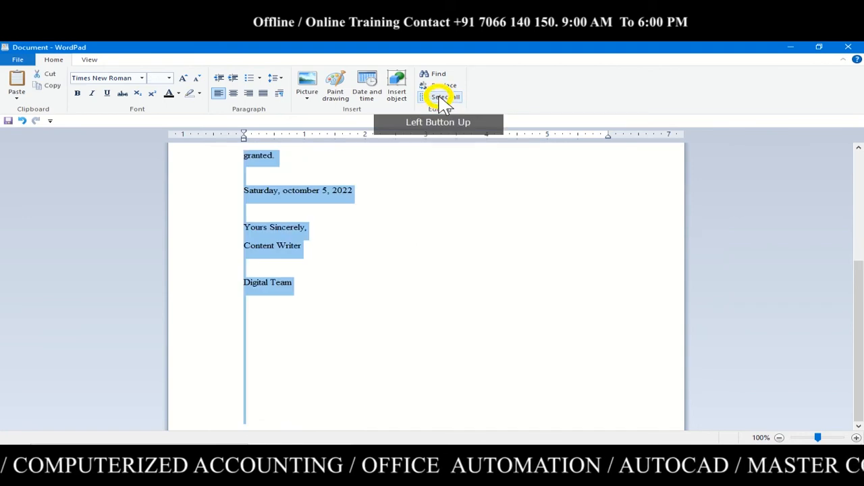
scroll(388, 203, up, 3)
scroll(366, 249, up, 3)
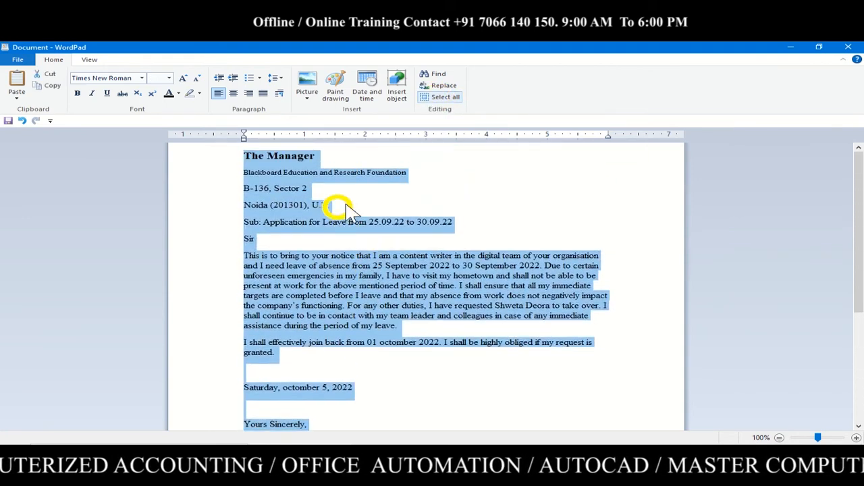
click(56, 85)
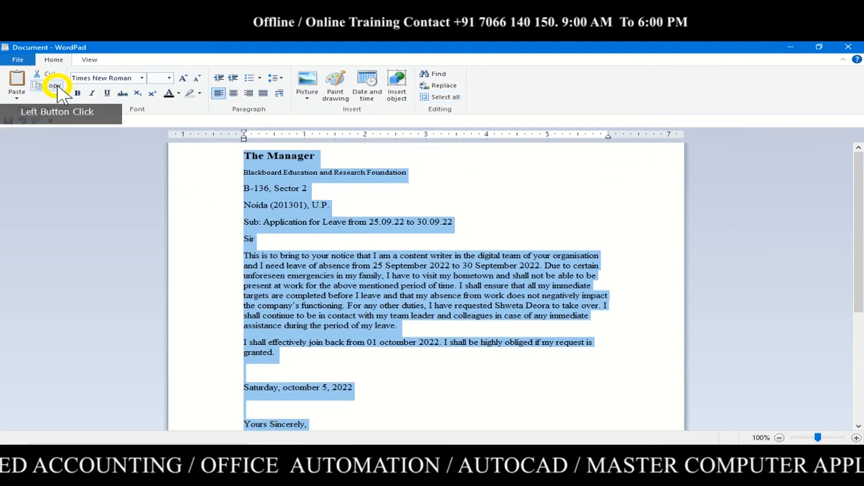
Add several blank lines after the end of the letter and paste the copied letter there
scroll(299, 324, down, 5)
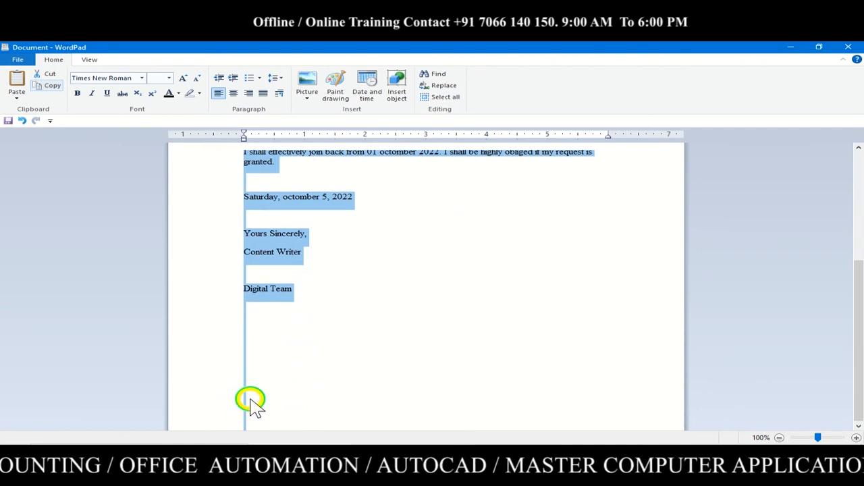
click(290, 428)
key(Return)
key(Return)
key(Return)
key(Return)
key(Return)
key(Return)
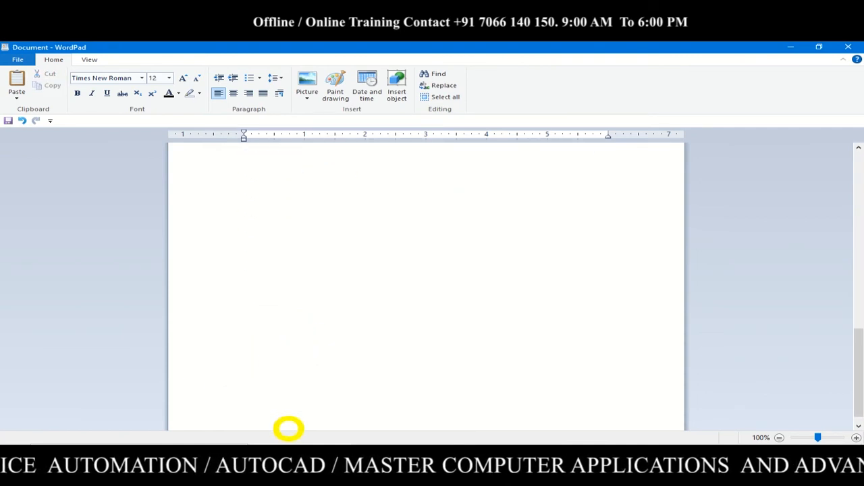
click(17, 84)
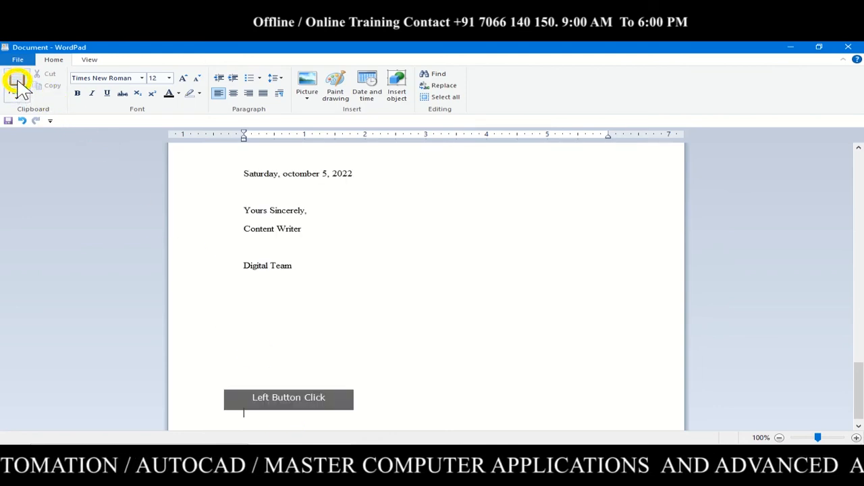
scroll(406, 297, up, 15)
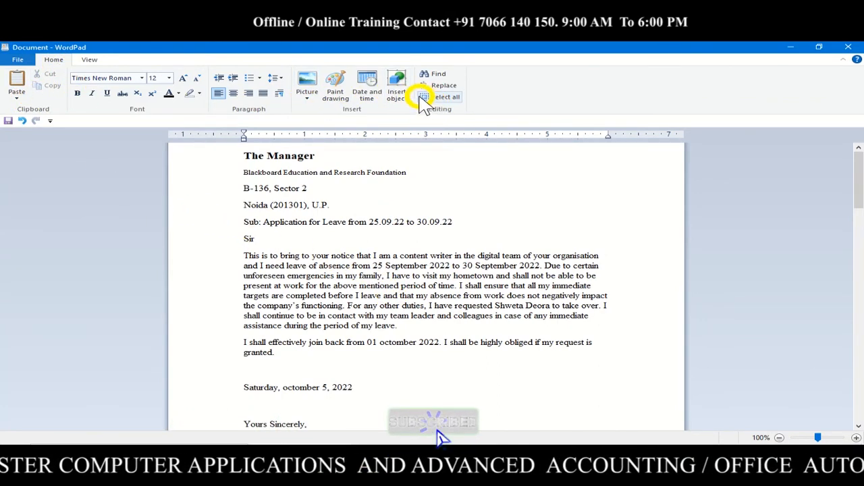
Enlarge the view of the letter through several zoom levels
click(91, 61)
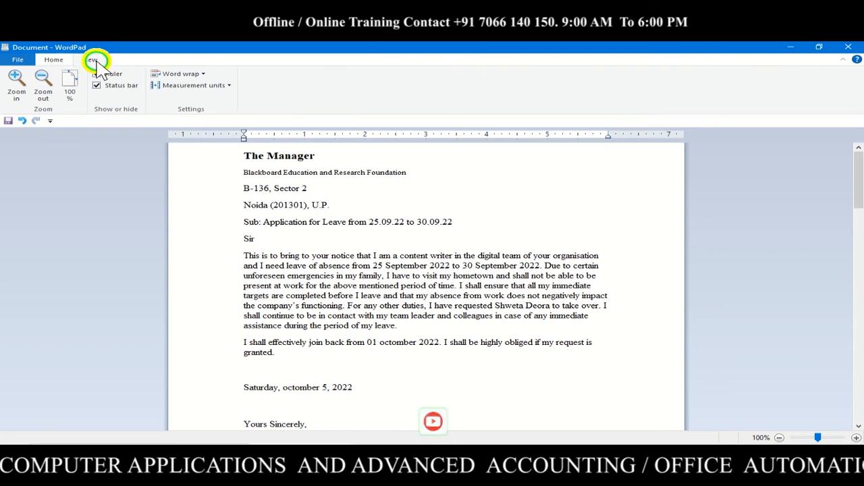
click(17, 84)
click(18, 86)
click(18, 86)
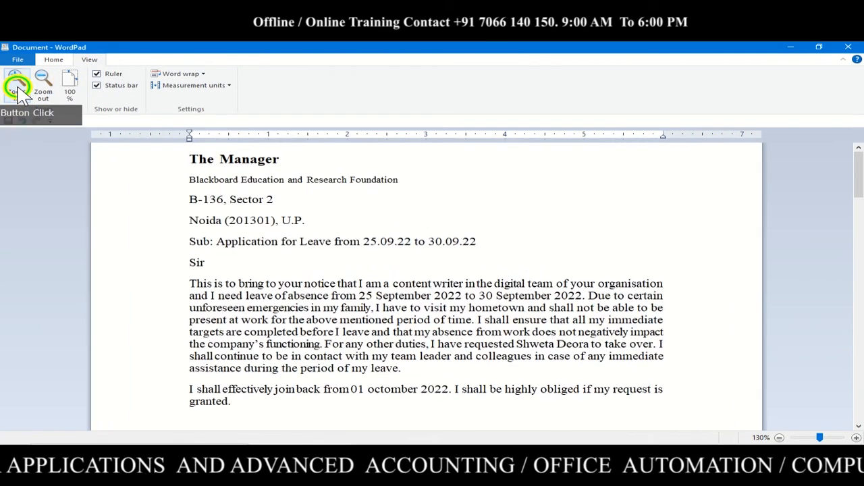
click(19, 86)
click(18, 87)
click(18, 86)
Reduce the enlarged view of the letter back to 100%
click(44, 84)
click(44, 84)
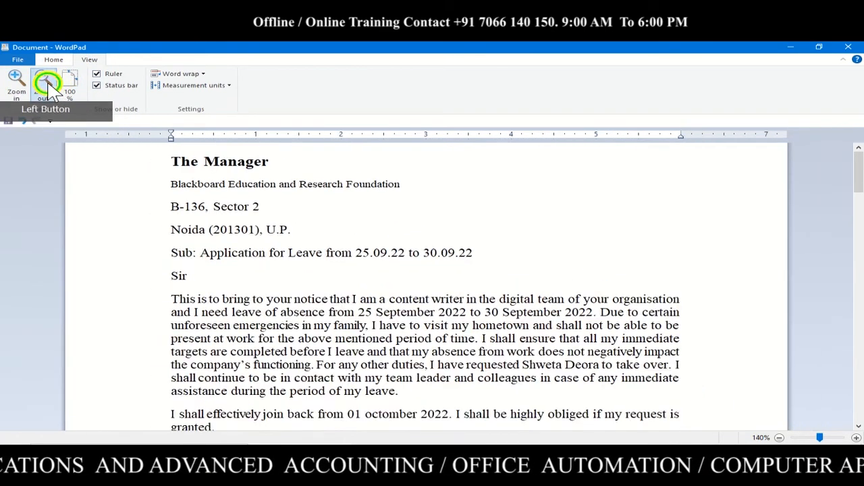
click(44, 84)
click(44, 84)
click(43, 85)
click(44, 85)
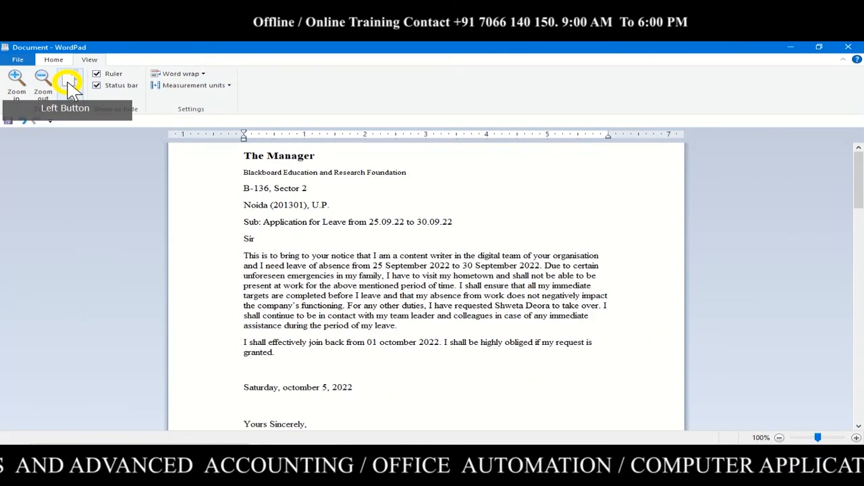
click(65, 83)
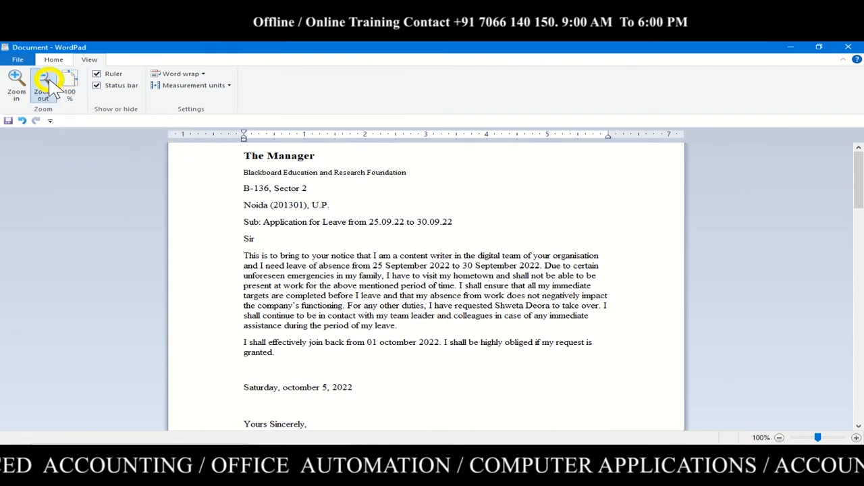
Zoom out to 30% to view both copies of the letter, and restore the zoom to 100%
click(42, 83)
click(42, 83)
click(42, 83)
click(42, 82)
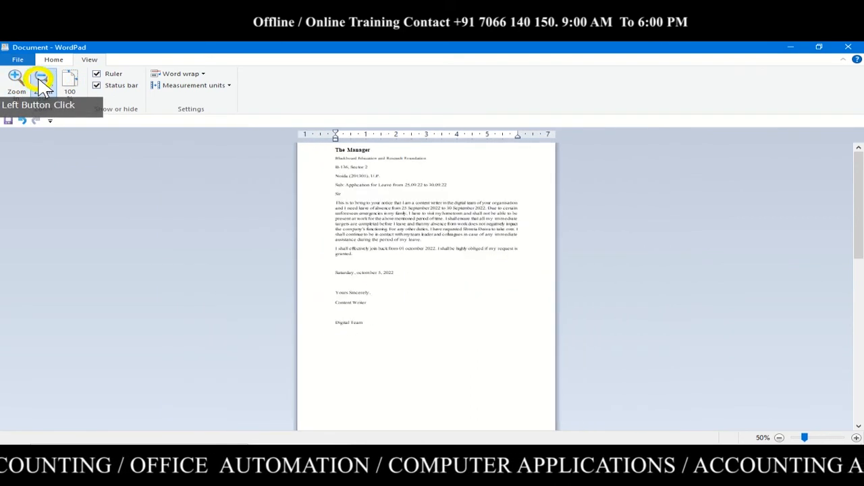
click(42, 82)
click(41, 82)
click(42, 82)
scroll(301, 246, down, 2)
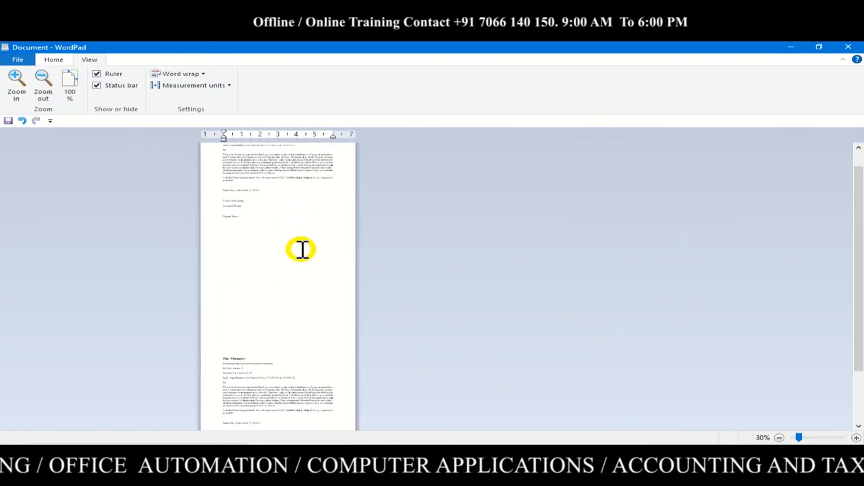
click(75, 83)
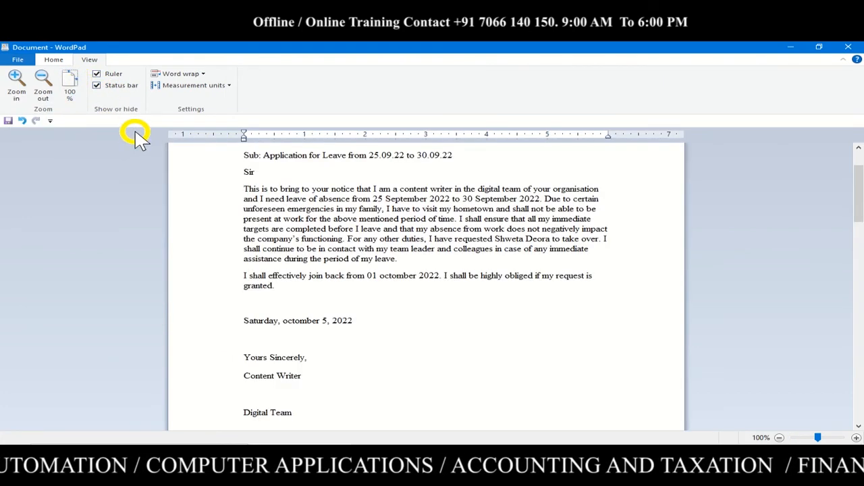
scroll(325, 267, up, 2)
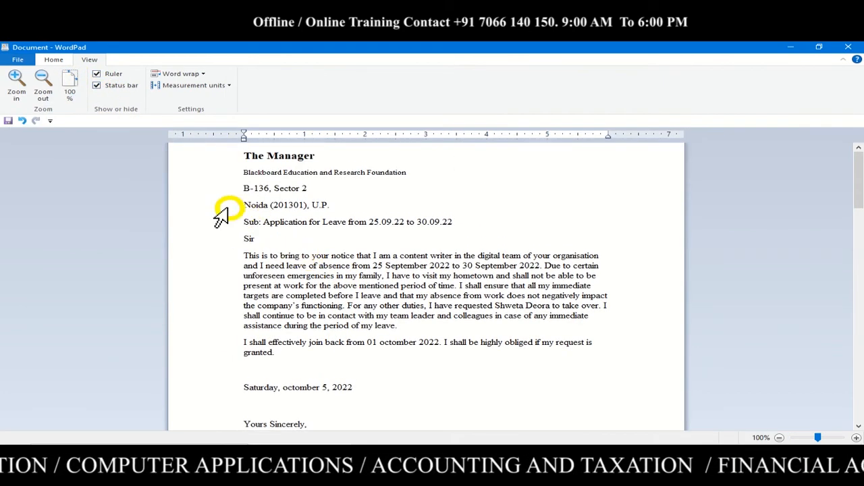
Change the ruler's measurement units to centimeters
click(229, 86)
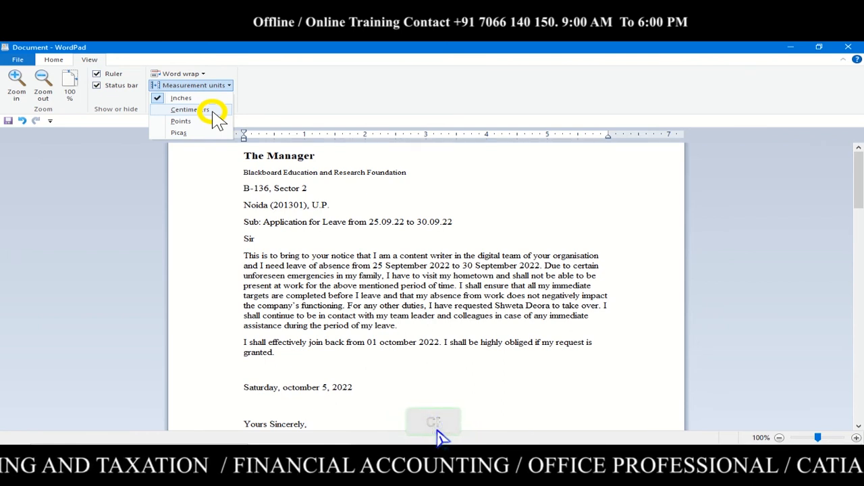
click(213, 113)
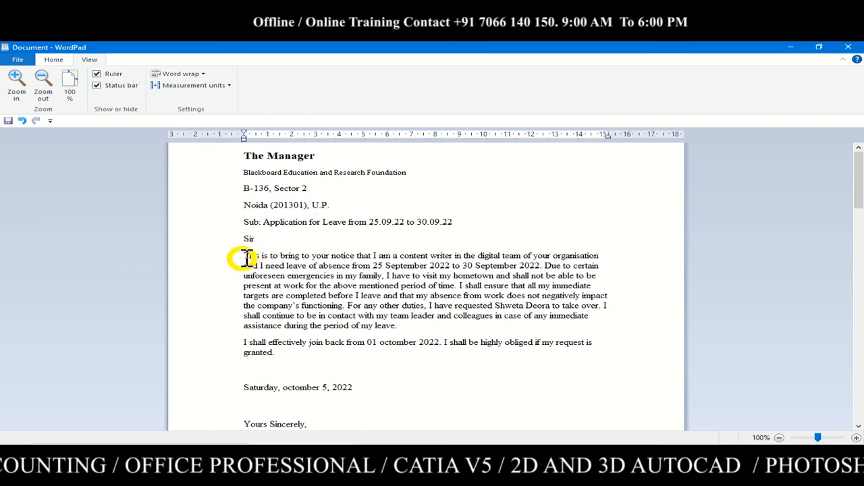
Select the main body paragraph, set word wrap to No wrap, and look over the document
drag(244, 256, 407, 326)
click(201, 74)
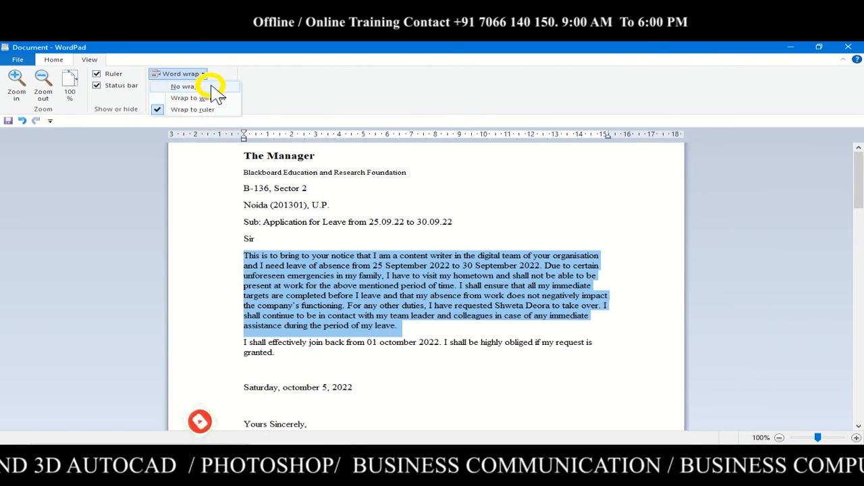
click(186, 86)
scroll(735, 270, down, 5)
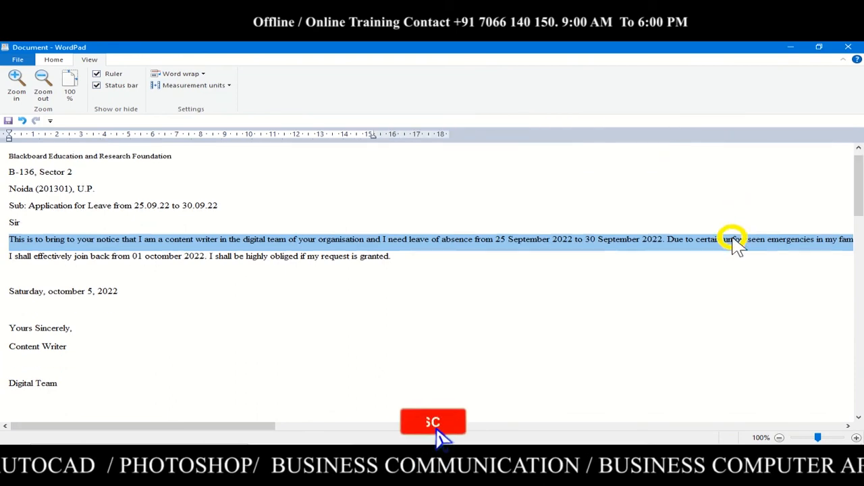
scroll(735, 272, down, 3)
scroll(394, 197, up, 8)
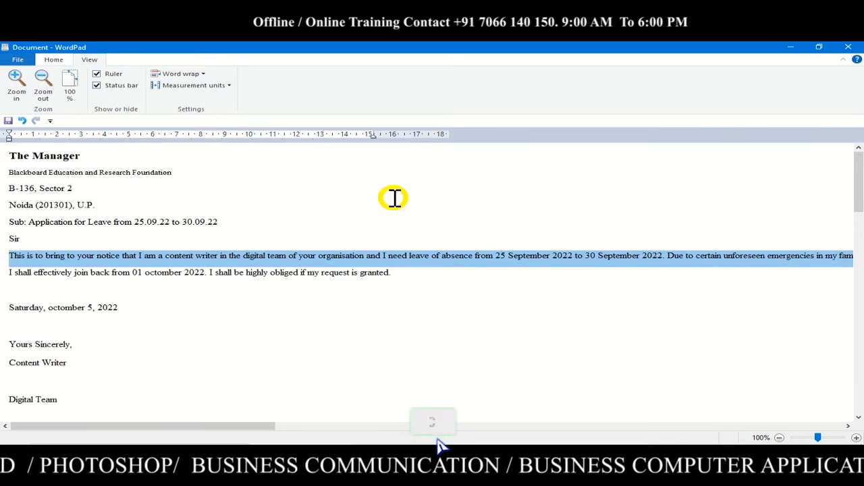
Set the document's word wrap to Wrap to window
click(202, 74)
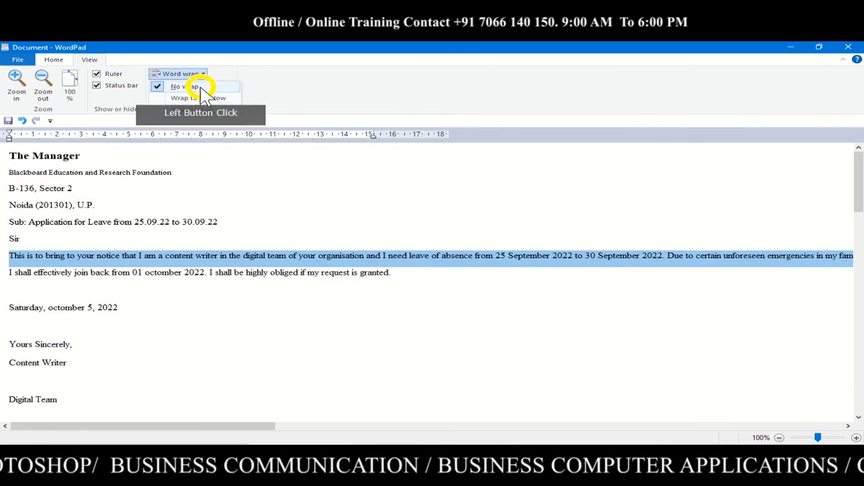
click(213, 99)
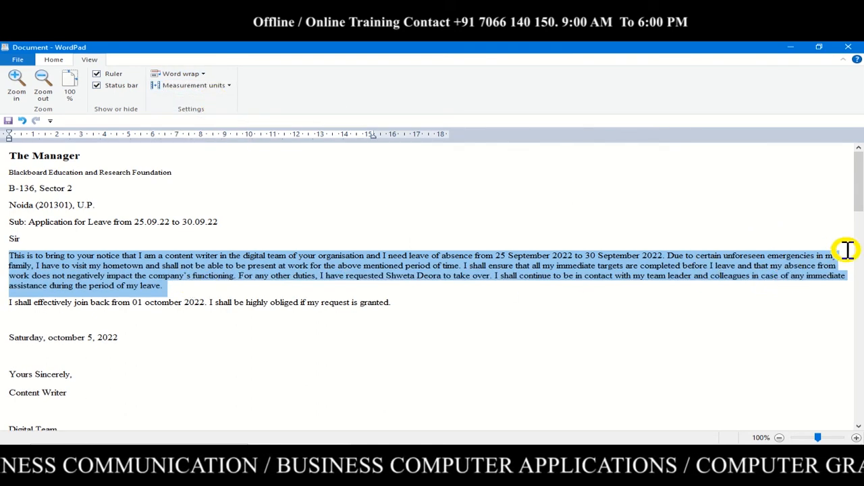
Set the document's word wrap to Wrap to ruler and justify the selected main body paragraph
click(202, 74)
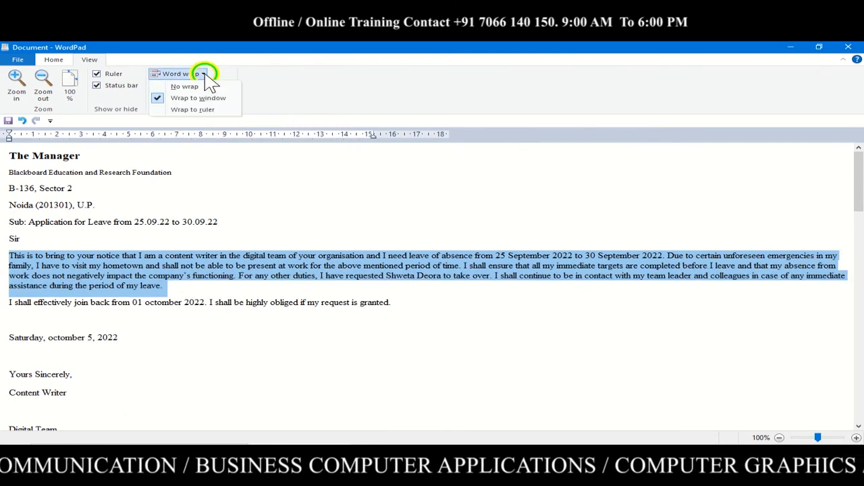
click(192, 109)
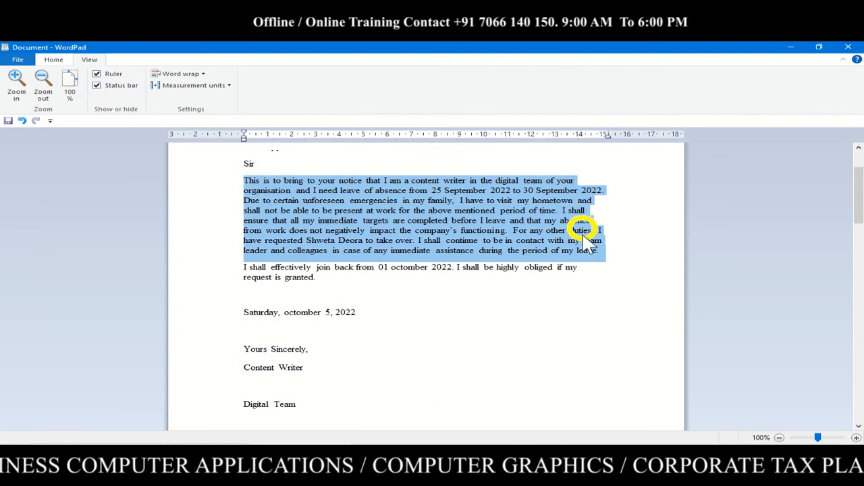
click(56, 61)
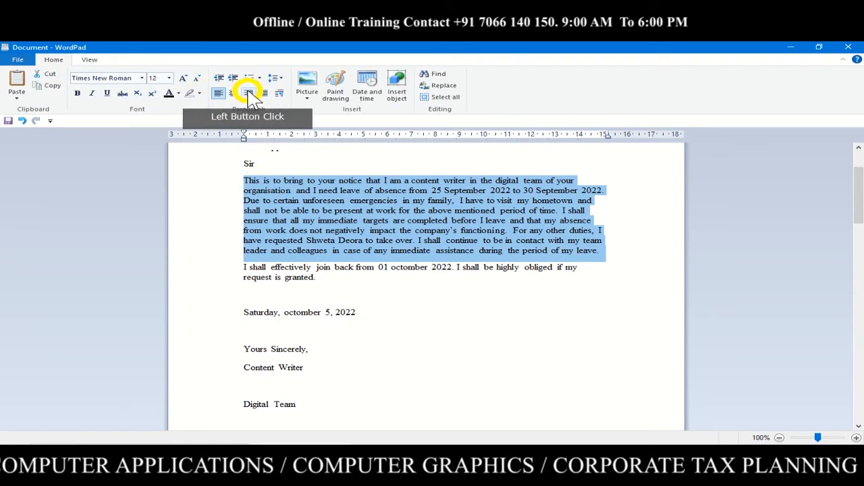
click(263, 92)
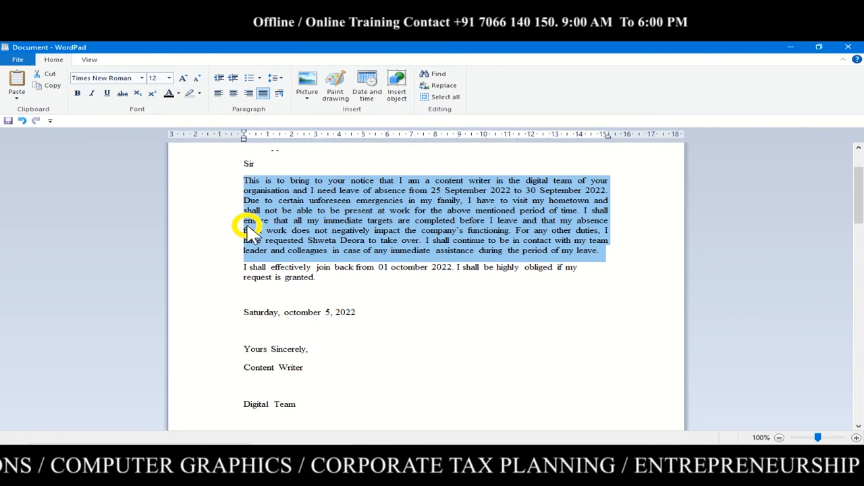
Start printing the letter with Microsoft Print to PDF, and cancel at the point of saving the output file
click(18, 59)
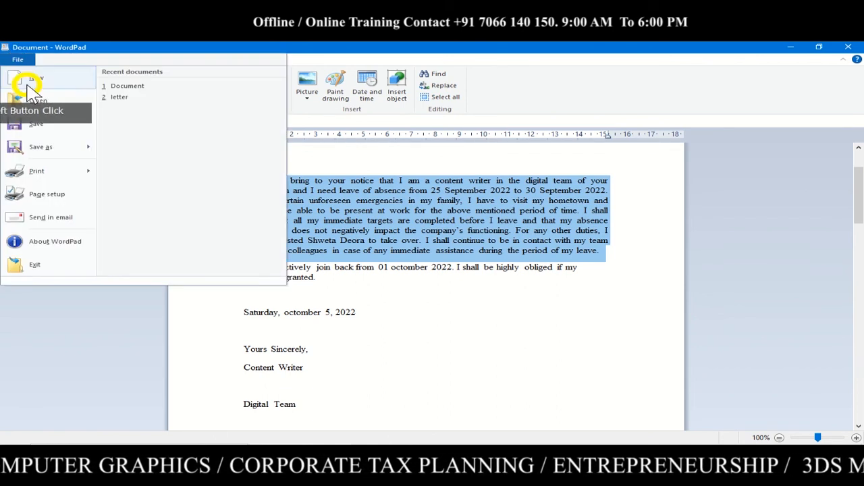
mouse_move(71, 170)
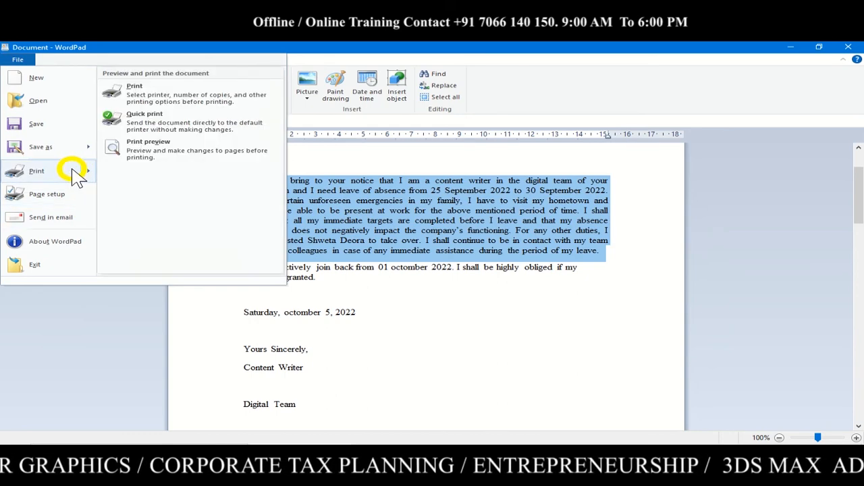
click(155, 95)
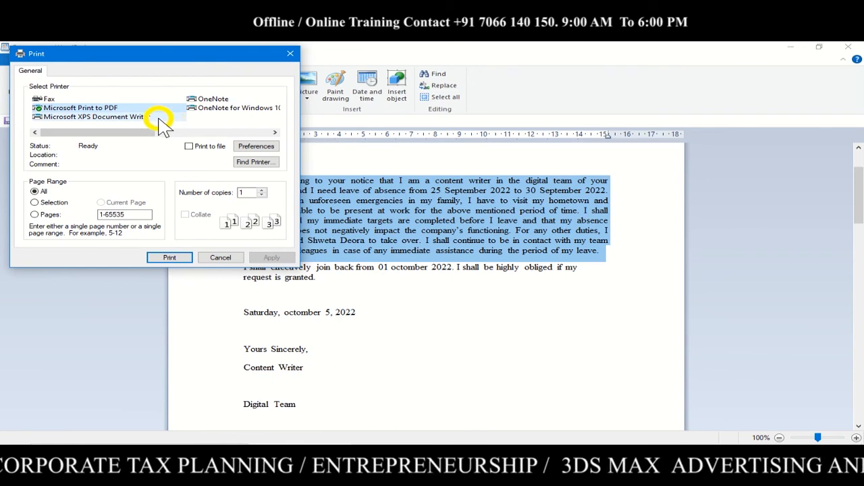
click(172, 259)
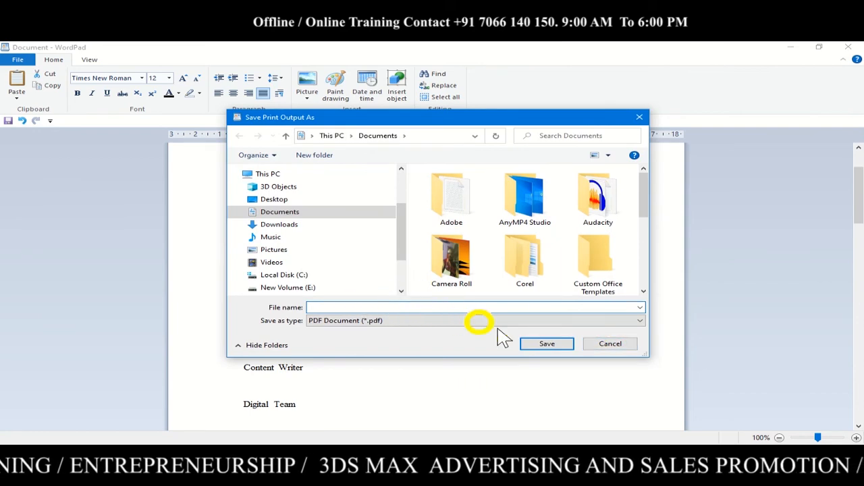
click(613, 346)
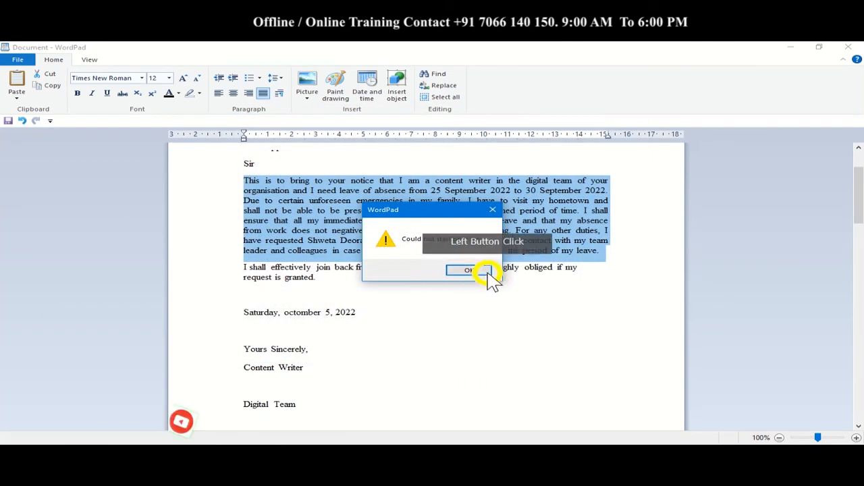
click(472, 270)
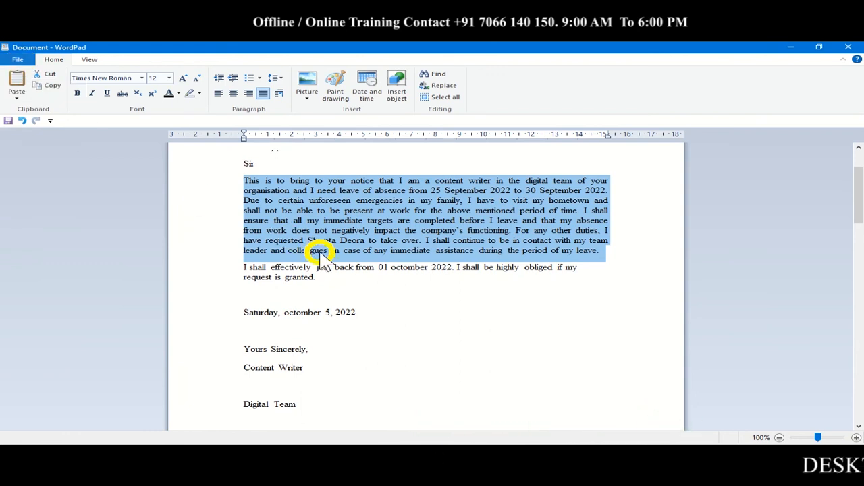
Examine the file types available for saving the document in other formats, and close without saving
click(16, 60)
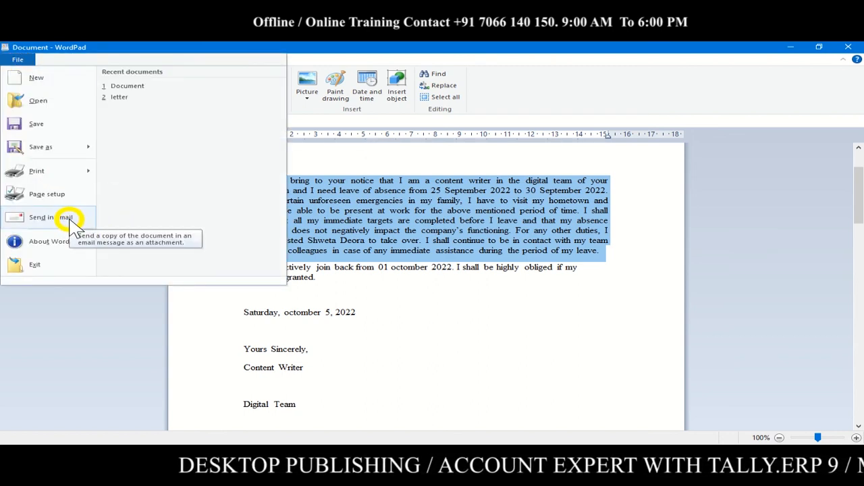
mouse_move(91, 154)
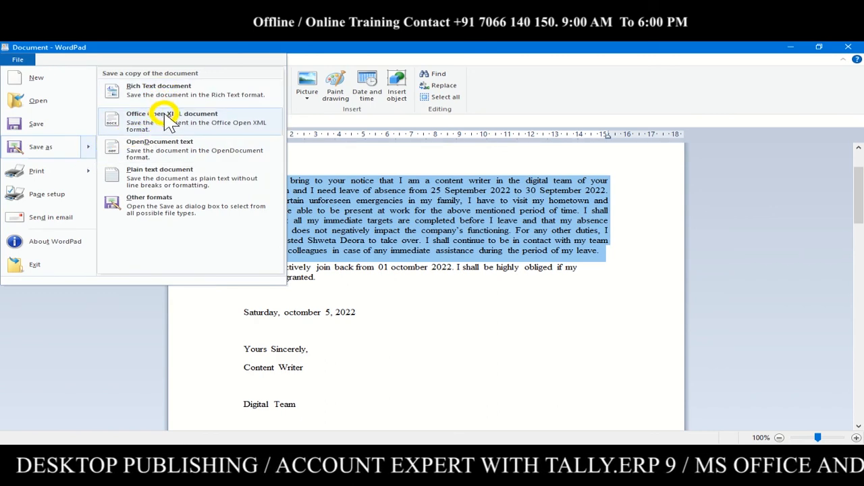
click(169, 204)
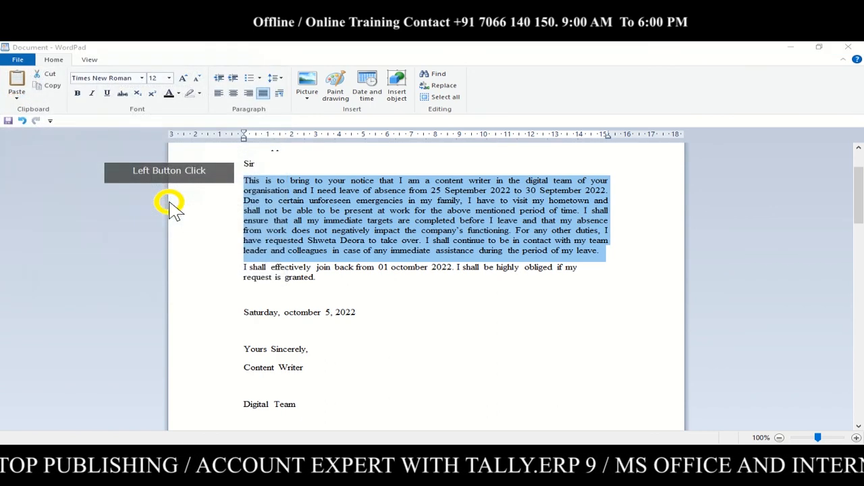
click(189, 403)
click(189, 403)
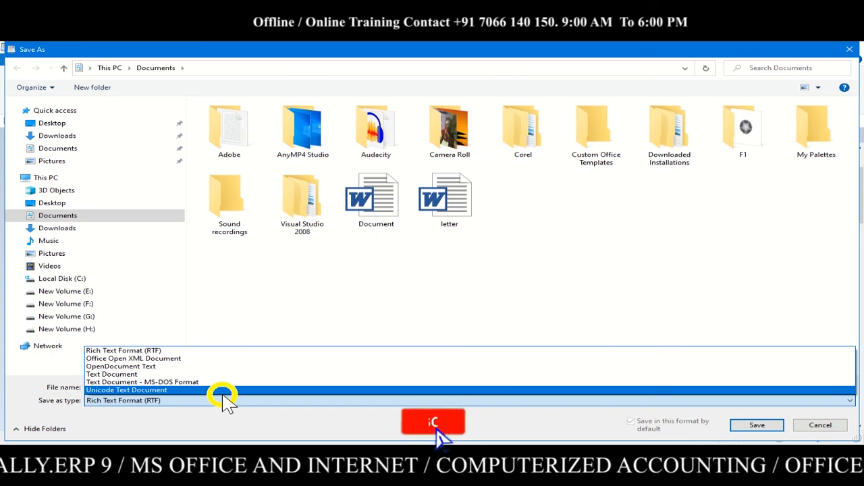
click(817, 427)
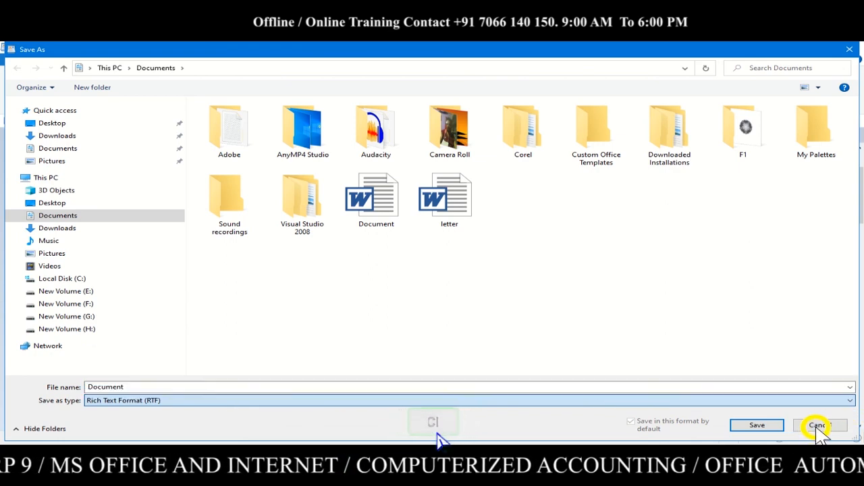
click(849, 49)
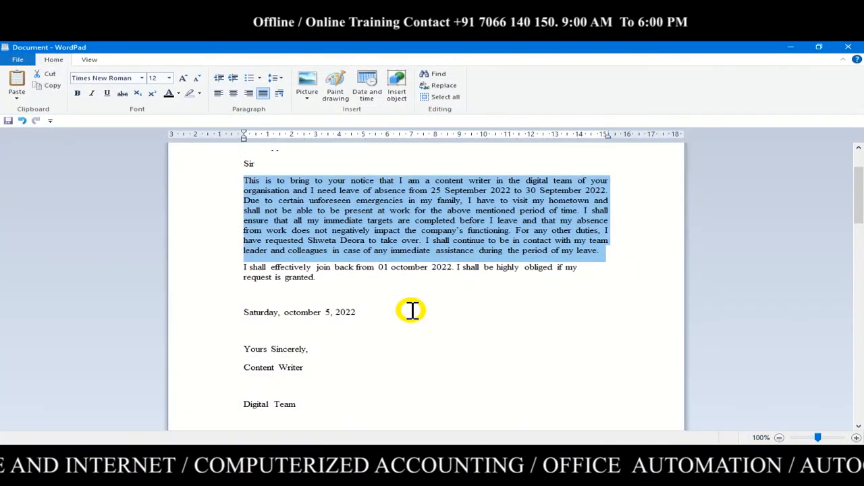